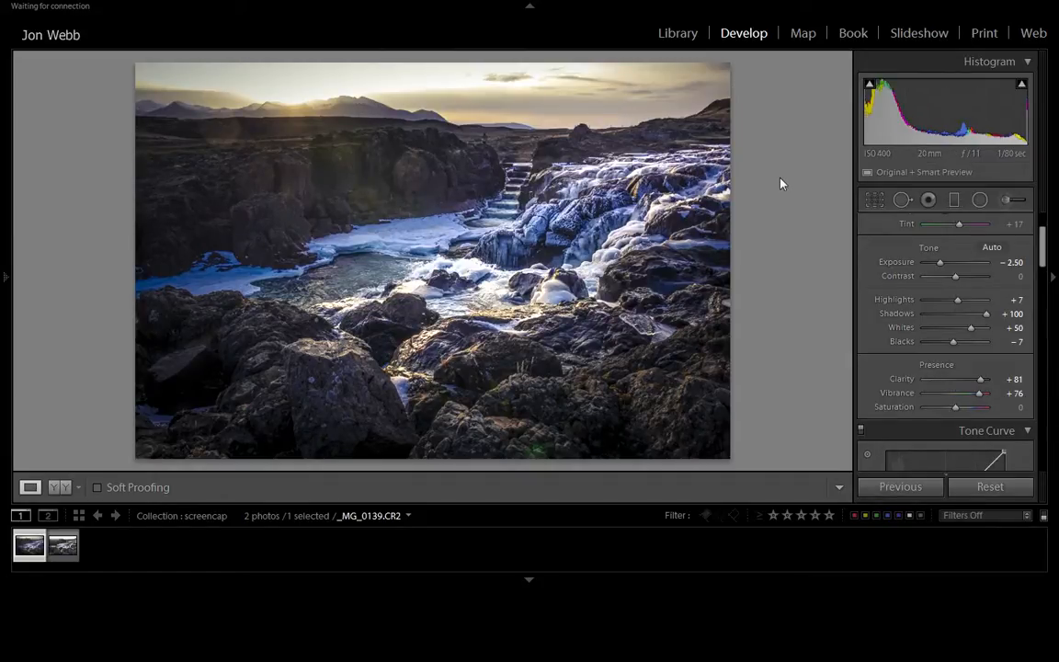
- On the unedited virtual copy of the waterfall photo, enable lens profile corrections and remove chromatic aberration
left_click(62, 548)
left_click(59, 551)
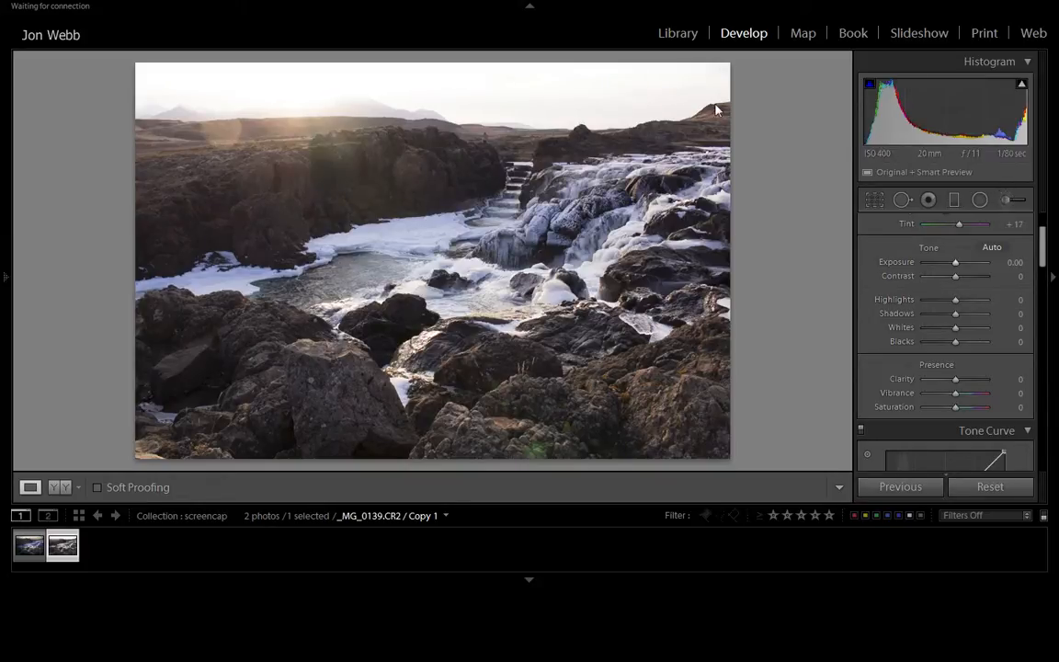
left_click_drag(1044, 243, 1046, 448)
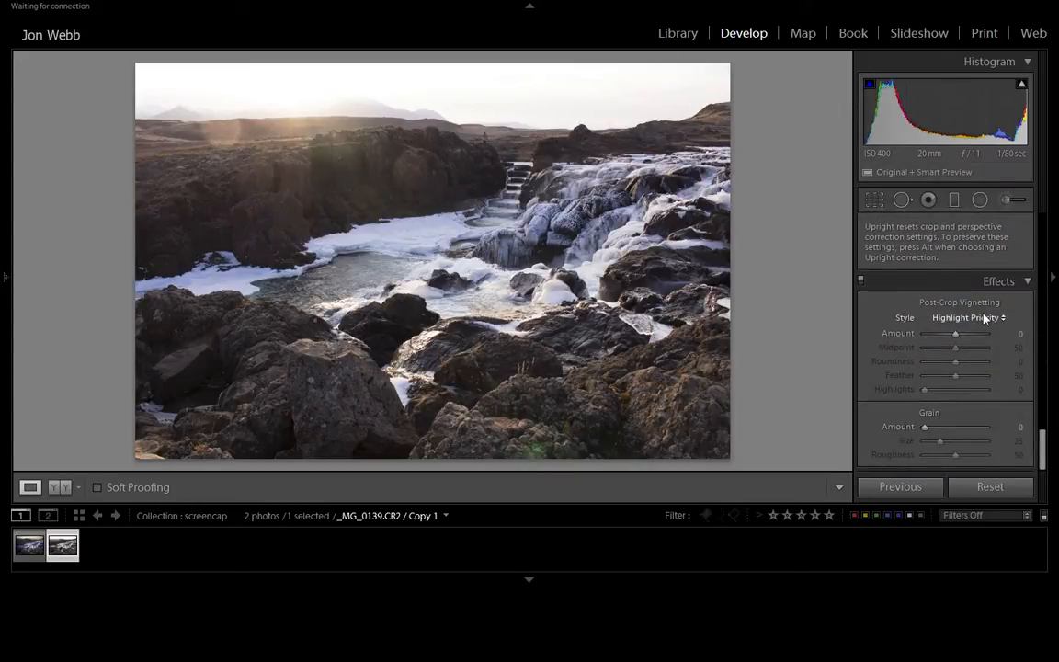
left_click_drag(1042, 450, 1042, 418)
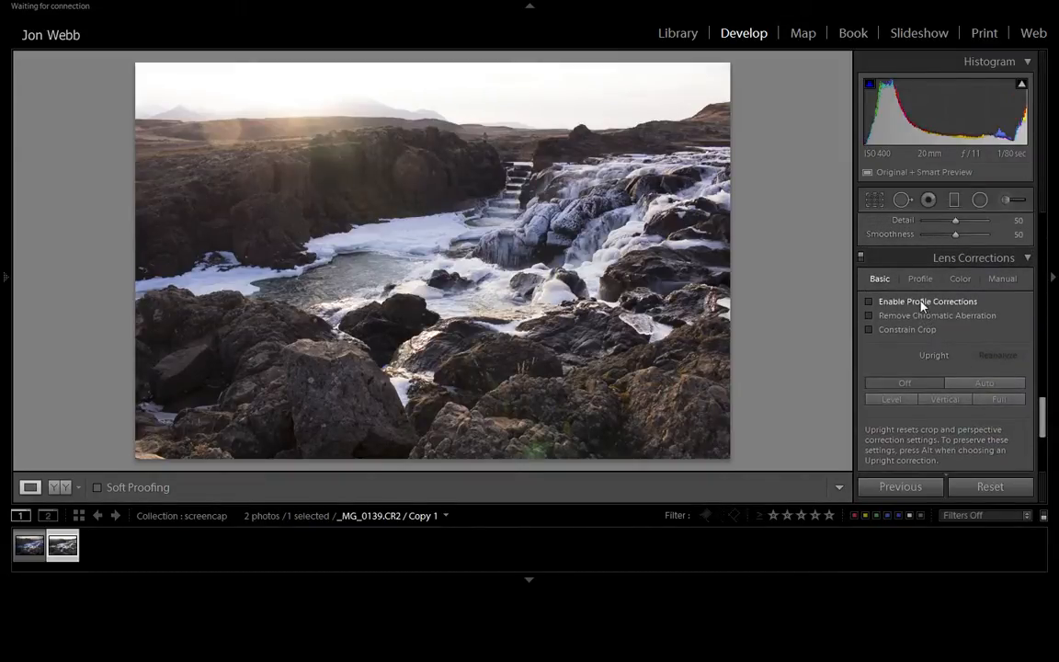
left_click(718, 106)
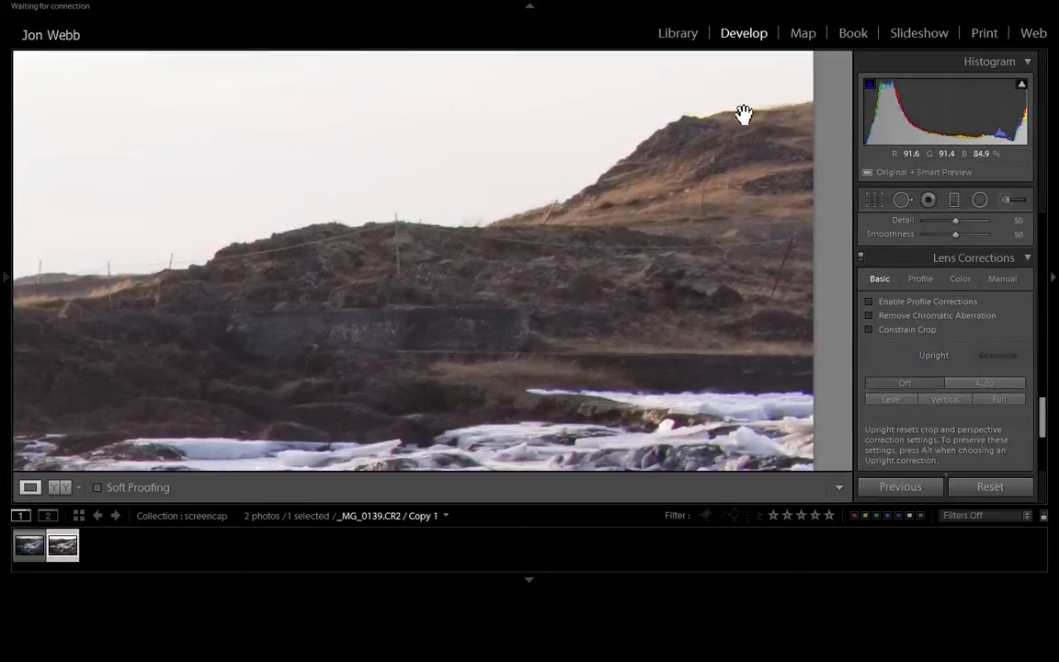
left_click(634, 160)
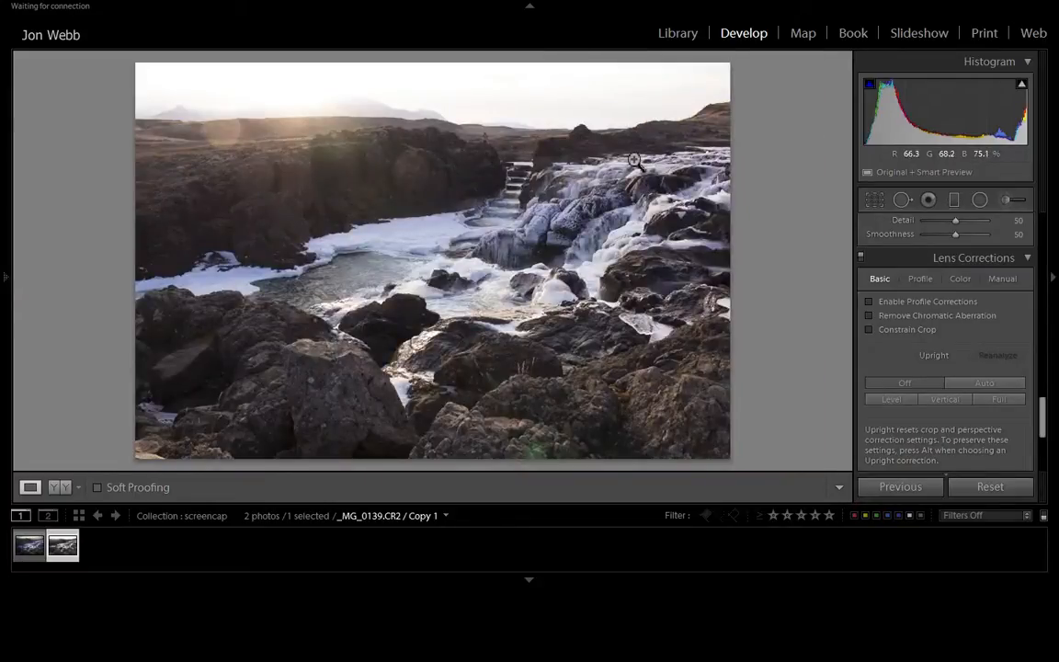
left_click(712, 112)
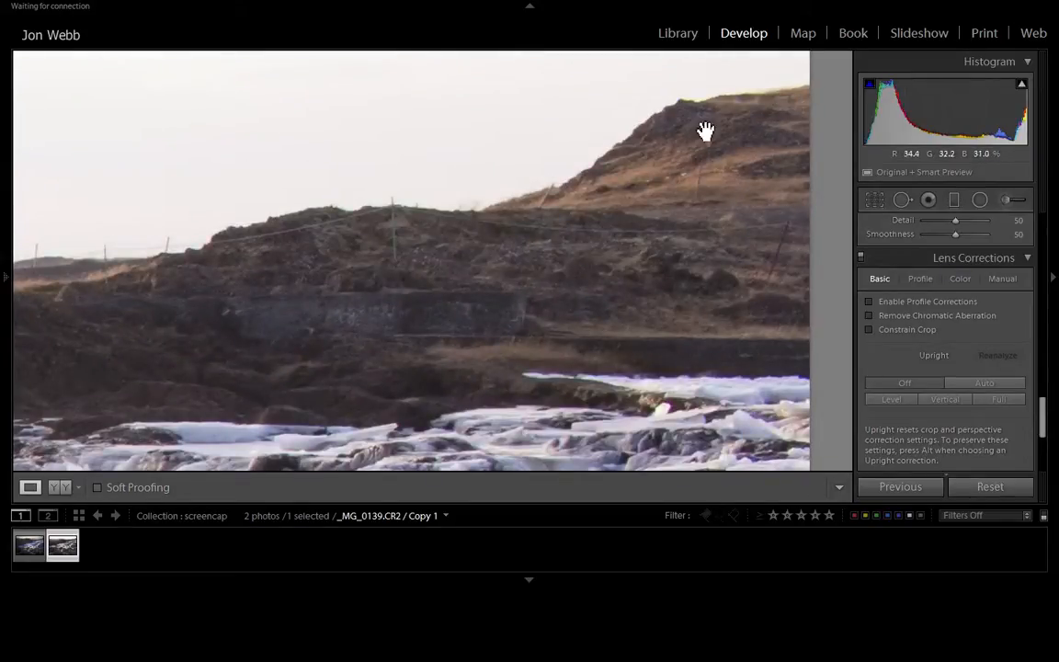
left_click(898, 303)
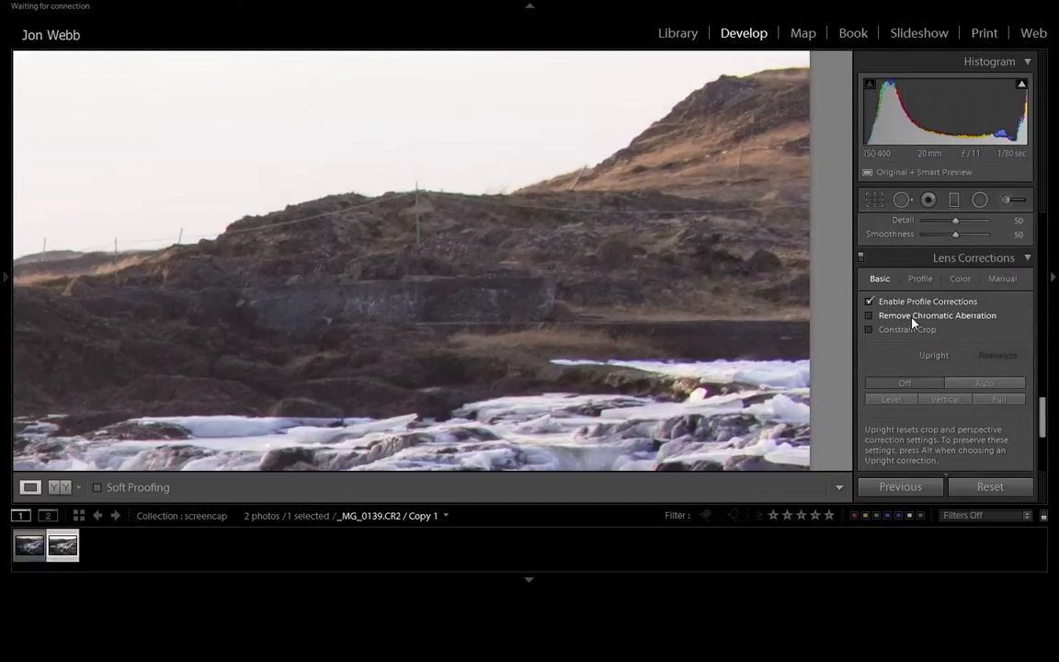
left_click(913, 317)
- Review the lens profile and defringe settings of the lens corrections, and return to viewing the whole photo
left_click(920, 280)
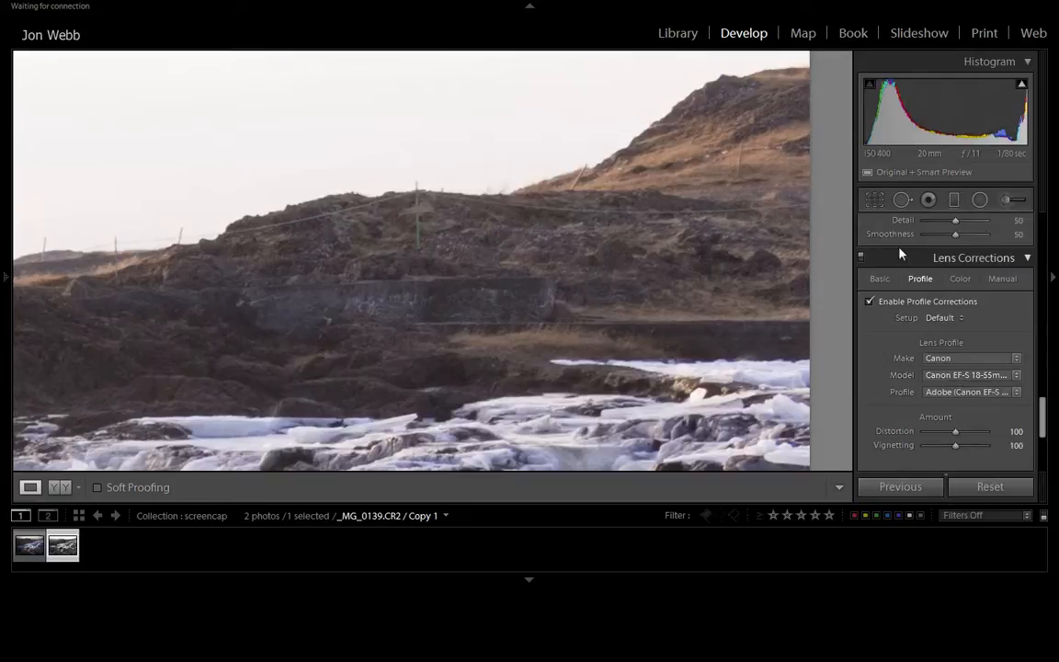
left_click(960, 280)
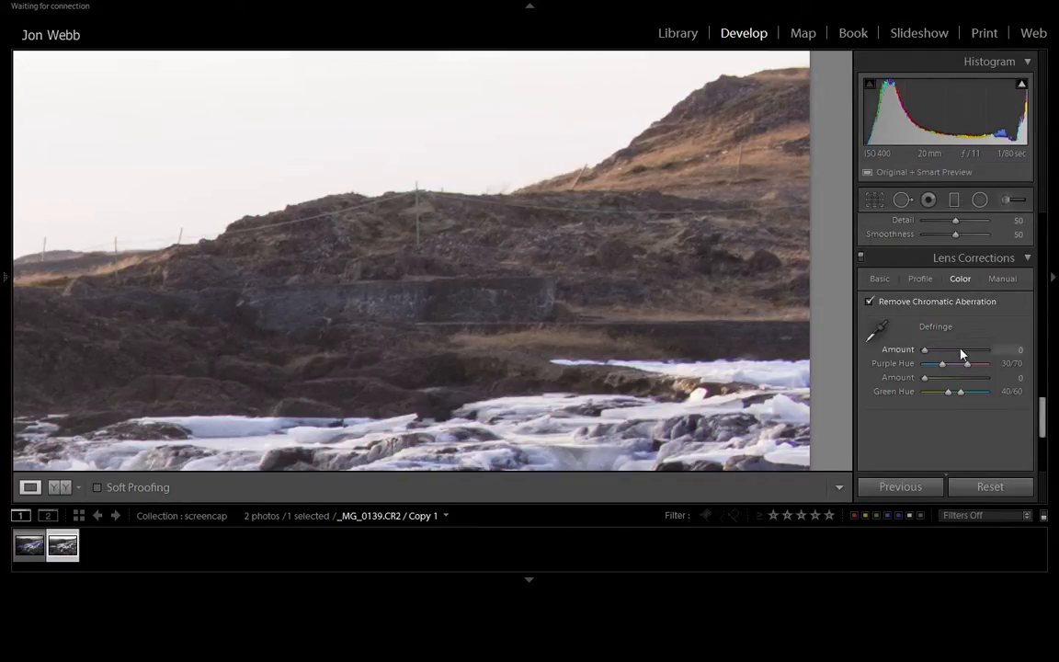
left_click(880, 279)
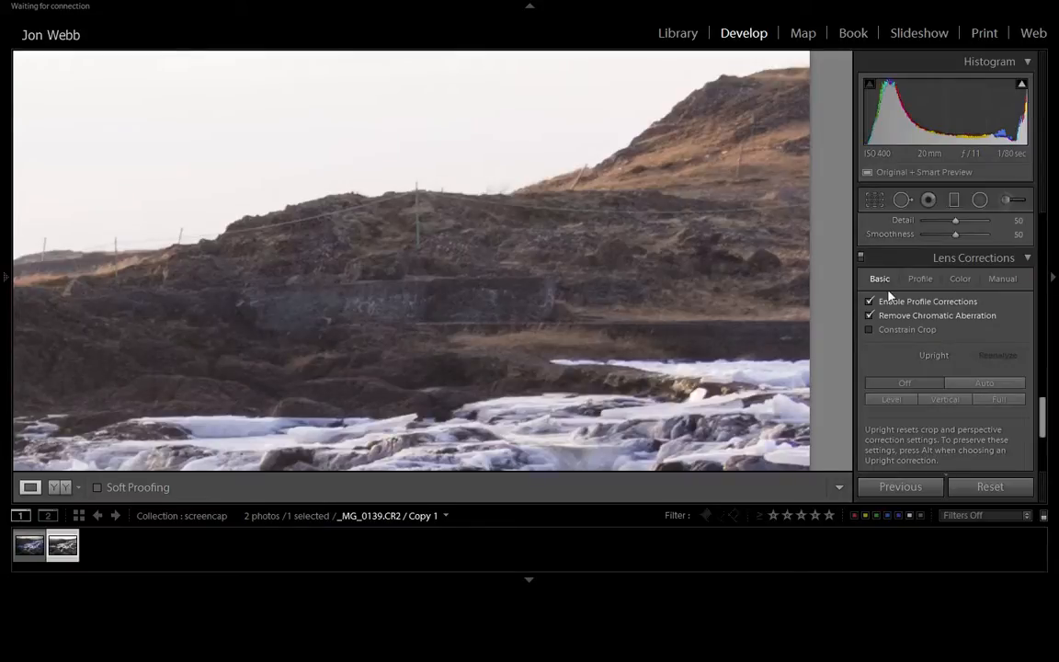
left_click(608, 218)
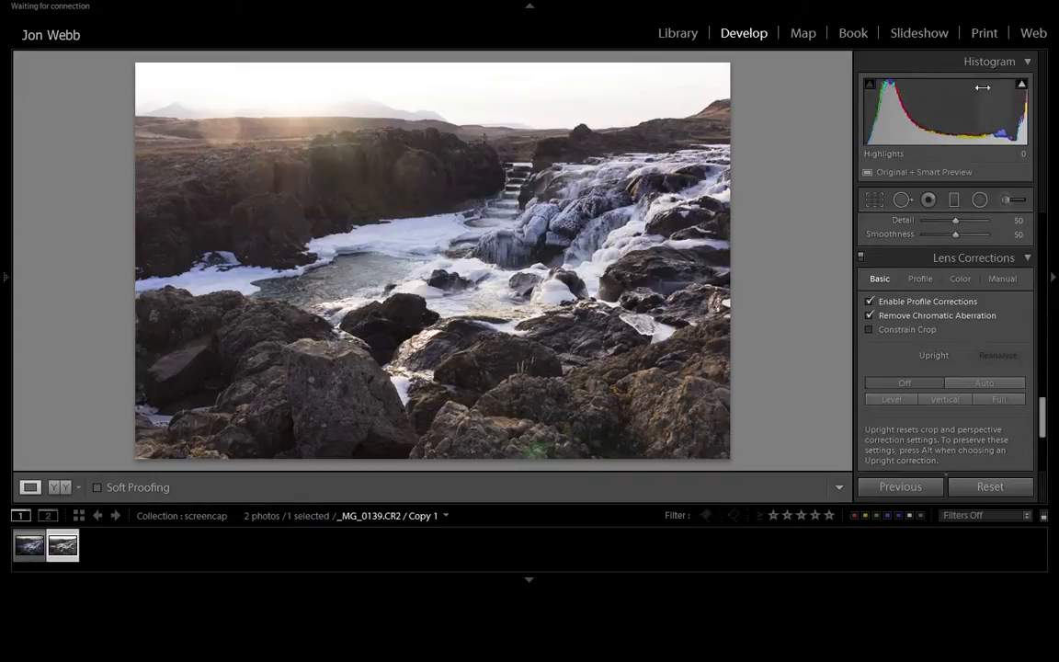
- Check the photo's highlight clipping and try adjusting the Exposure, resetting it to 0
left_click(1021, 87)
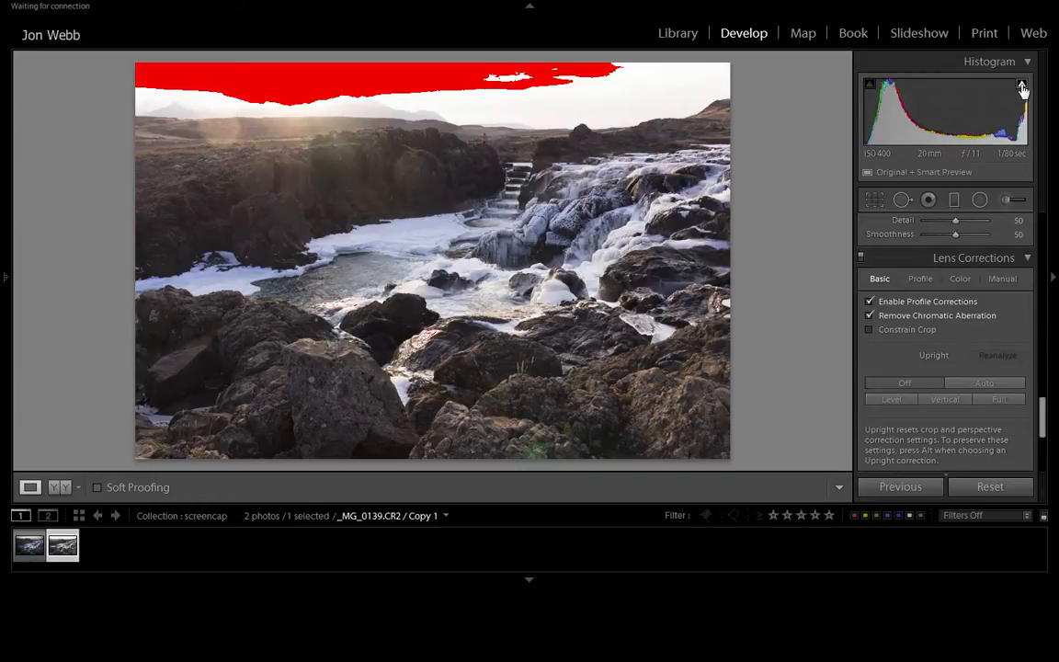
left_click_drag(1043, 418, 1047, 228)
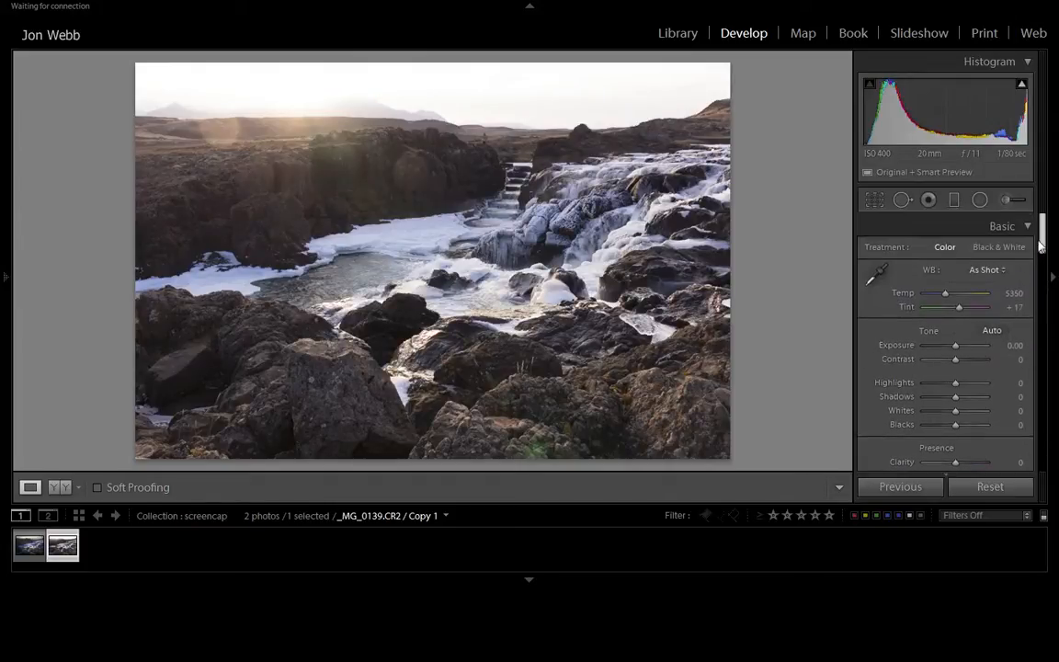
mouse_move(956, 347)
left_mouse_down()
mouse_move(930, 340)
mouse_move(953, 349)
left_mouse_up()
double_click(953, 349)
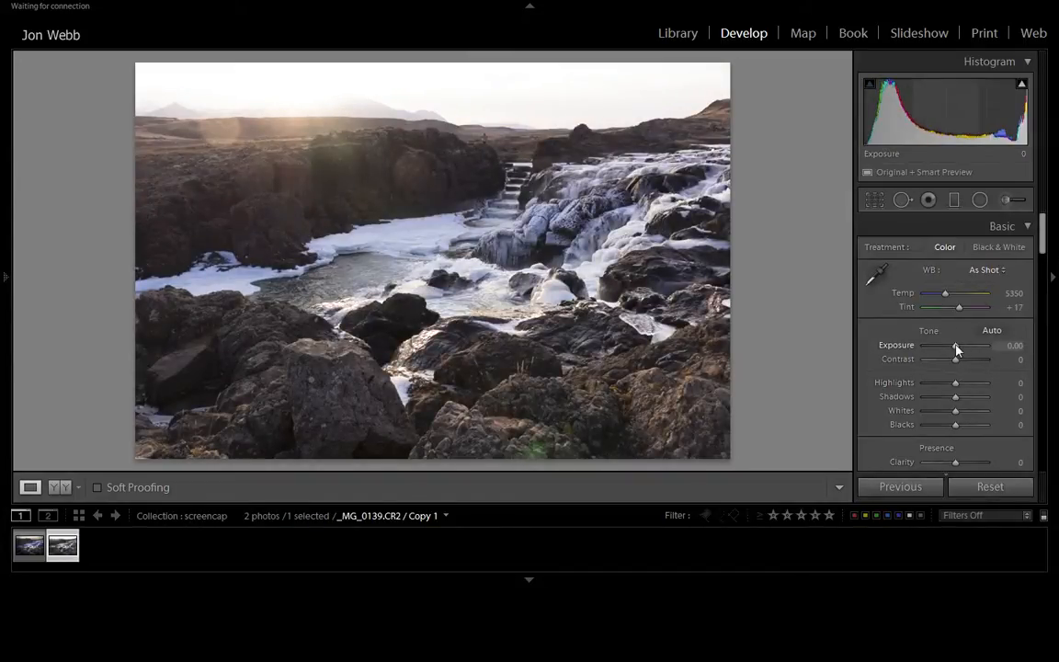
left_click_drag(956, 349, 956, 349)
double_click(956, 350)
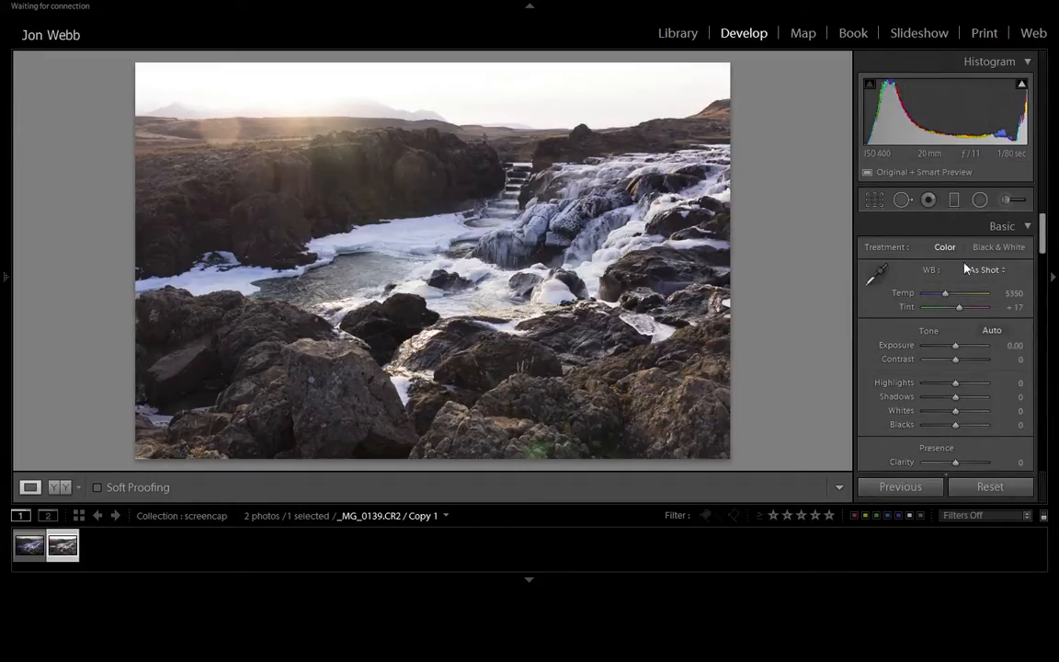
- Lower Whites to -100 and Blacks to -19, checking the clipping while adjusting
scroll(1042, 236, "down", 2)
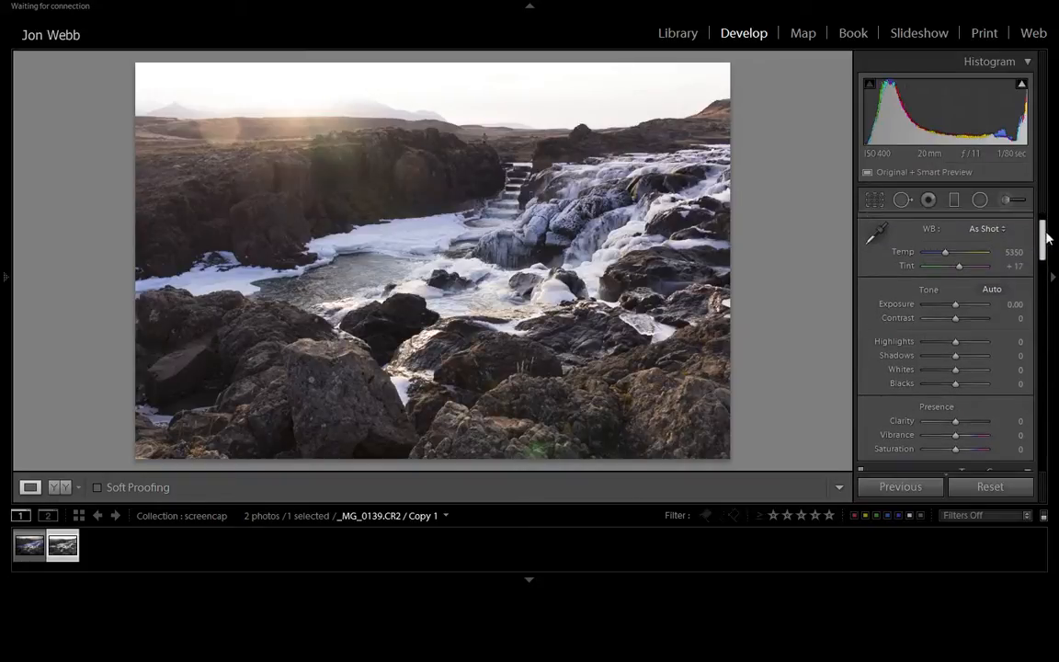
left_click(956, 371, "alt")
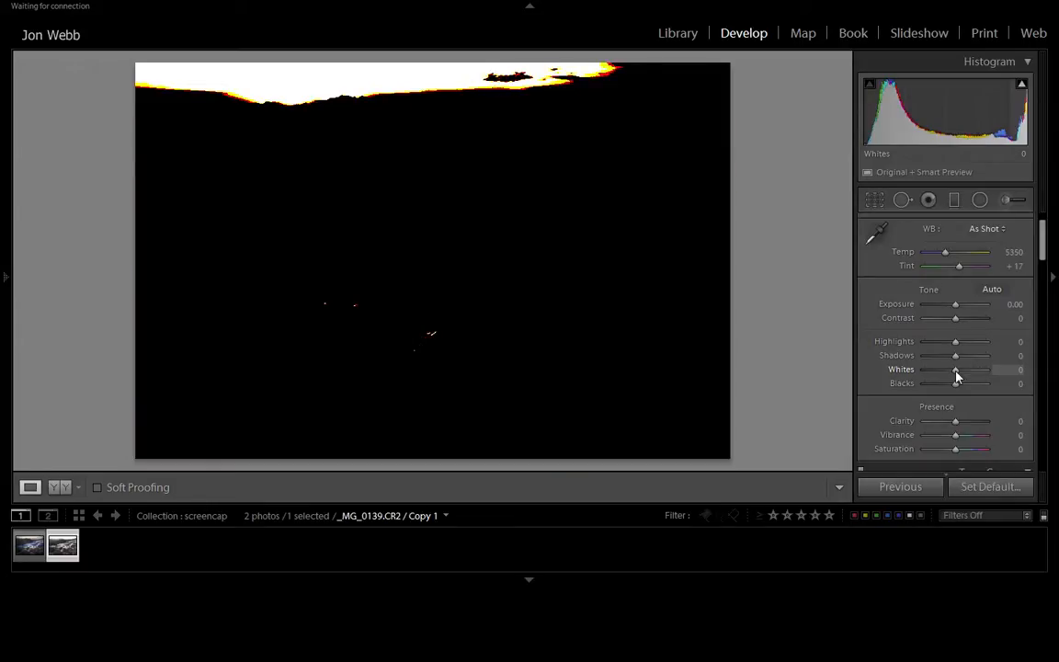
mouse_move(955, 372)
left_mouse_down()
mouse_move(926, 368)
mouse_move(950, 371)
mouse_move(929, 371)
mouse_move(937, 379)
left_mouse_up()
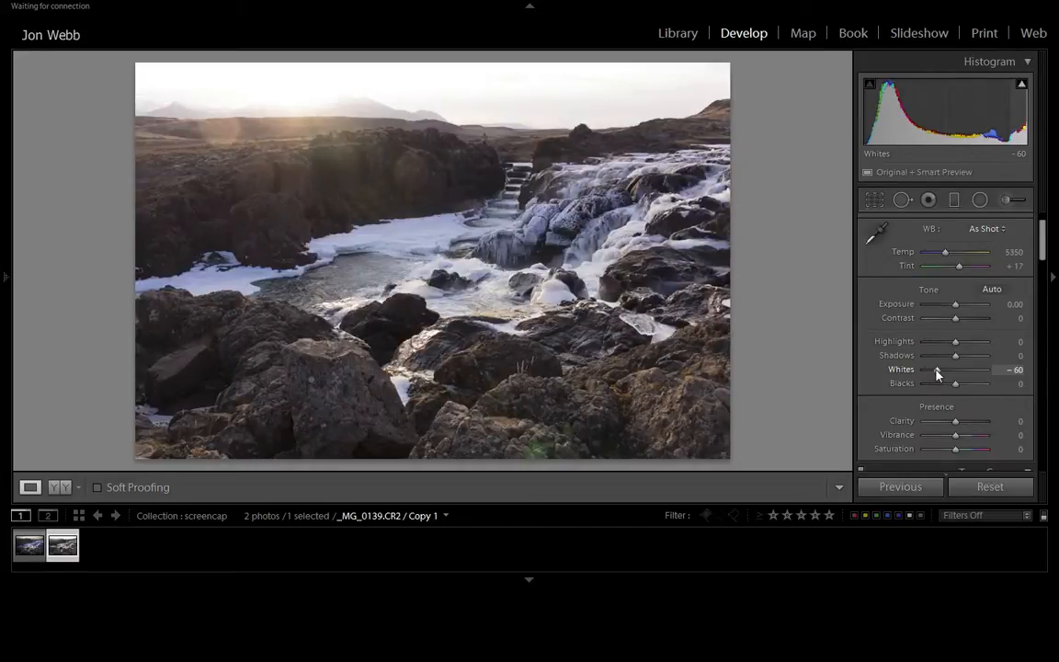
mouse_move(936, 371)
left_mouse_down()
mouse_move(959, 373)
mouse_move(922, 371)
left_mouse_up()
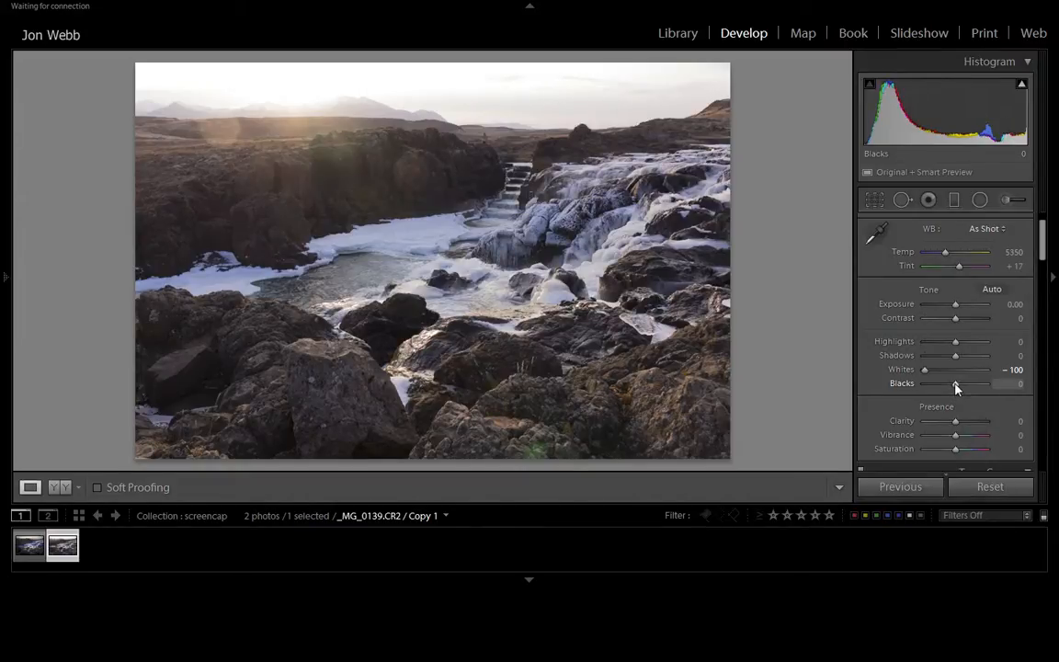
left_click_drag(955, 384, 950, 386, "alt")
left_click_drag(950, 386, 950, 384)
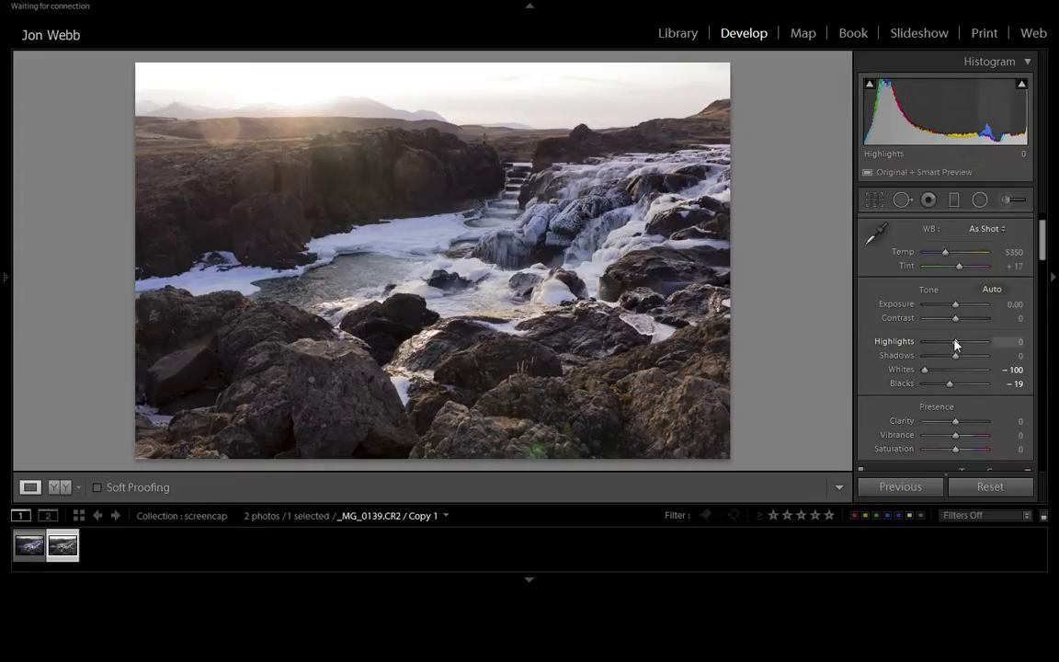
- Set Highlights to -43, and try lifting Shadows to +17 before resetting it to 0
mouse_move(955, 344)
left_mouse_down()
mouse_move(942, 342)
mouse_move(967, 346)
mouse_move(942, 346)
left_mouse_up()
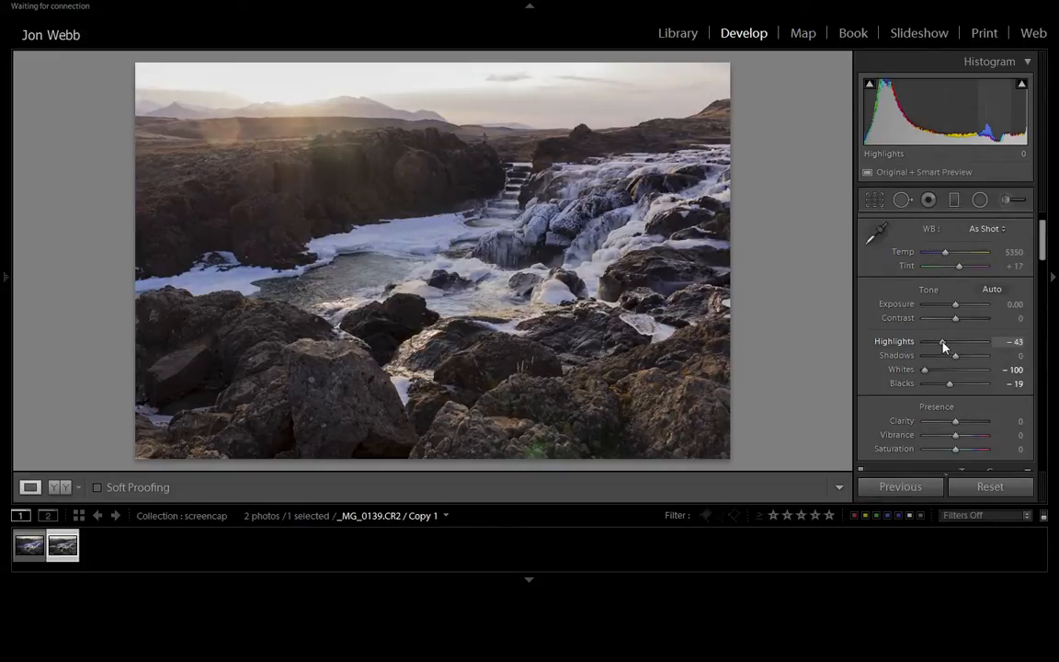
mouse_move(952, 360)
left_mouse_down()
mouse_move(974, 360)
mouse_move(962, 360)
left_mouse_up()
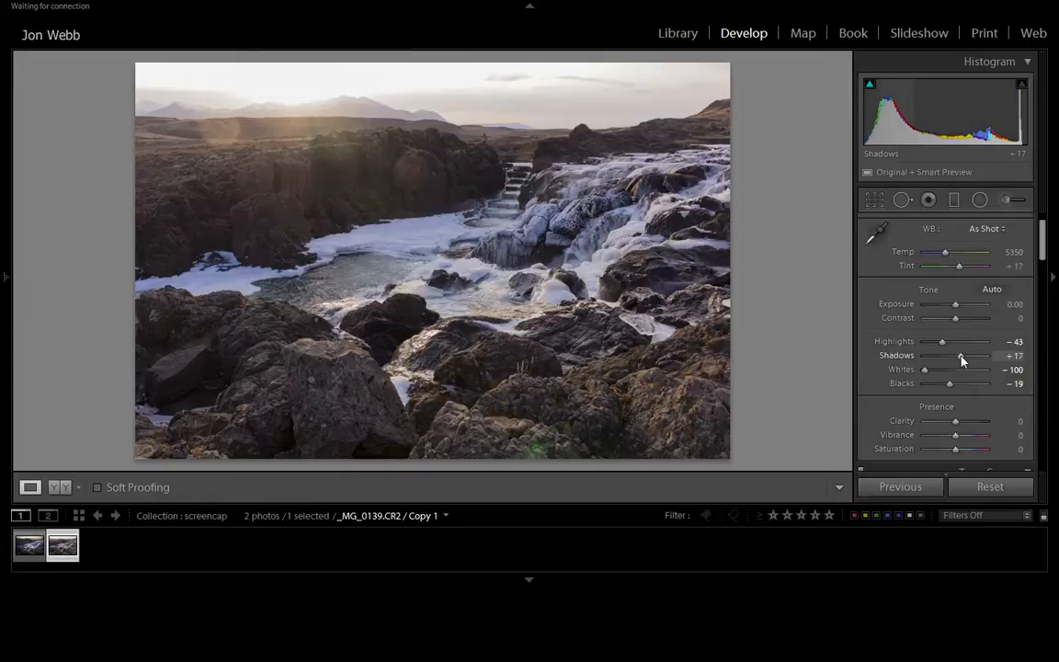
double_click(962, 360)
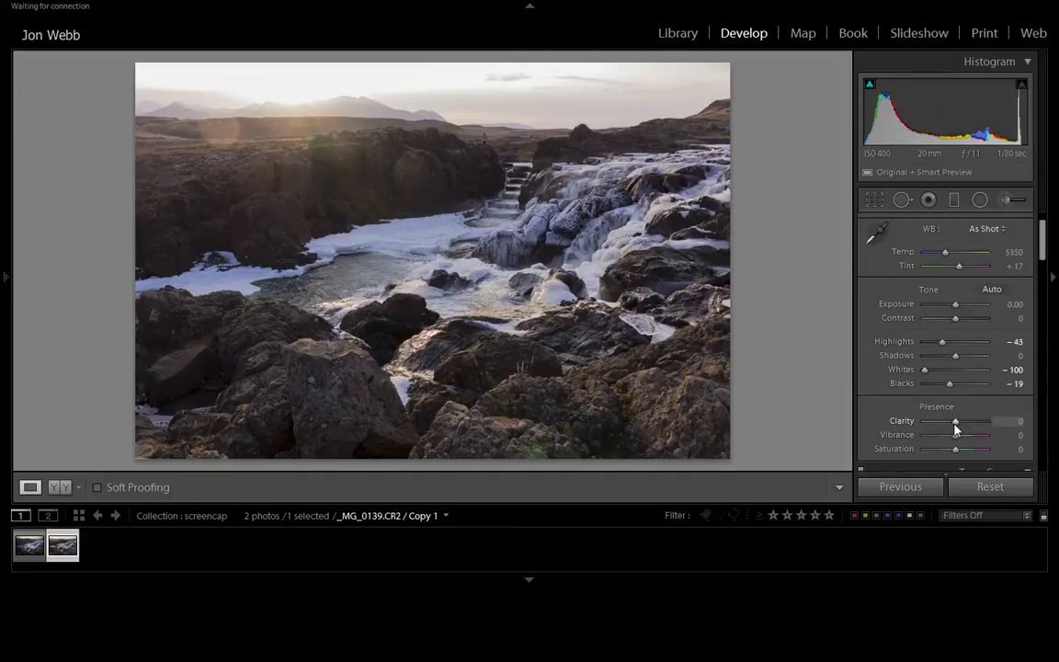
- Try Clarity at its maximum and settle it at +81
left_click_drag(957, 425, 994, 428)
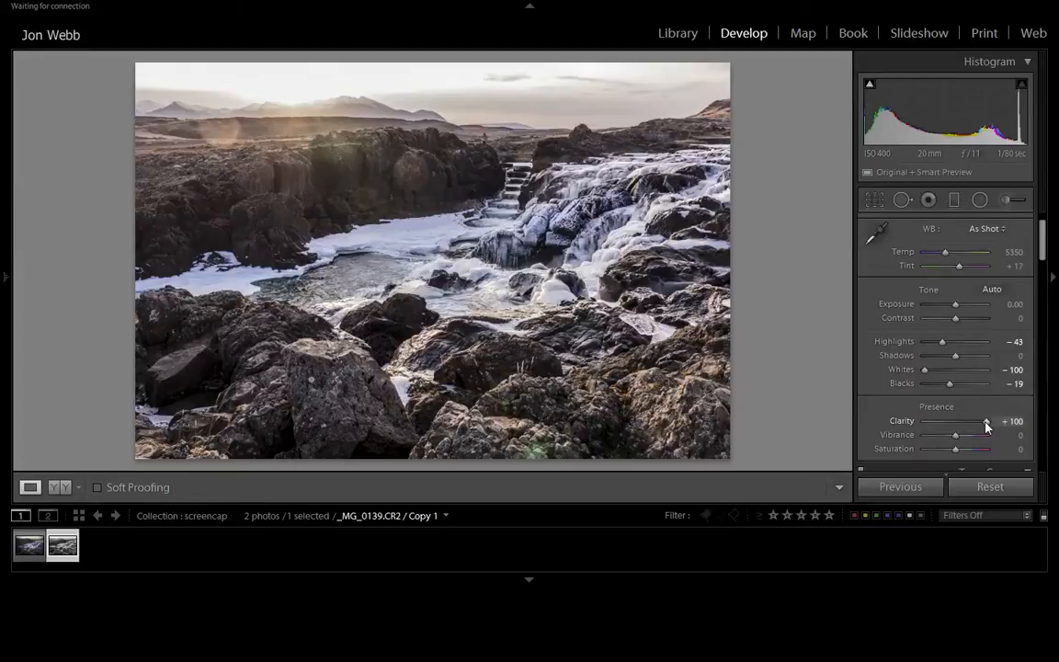
left_click_drag(985, 425, 979, 424)
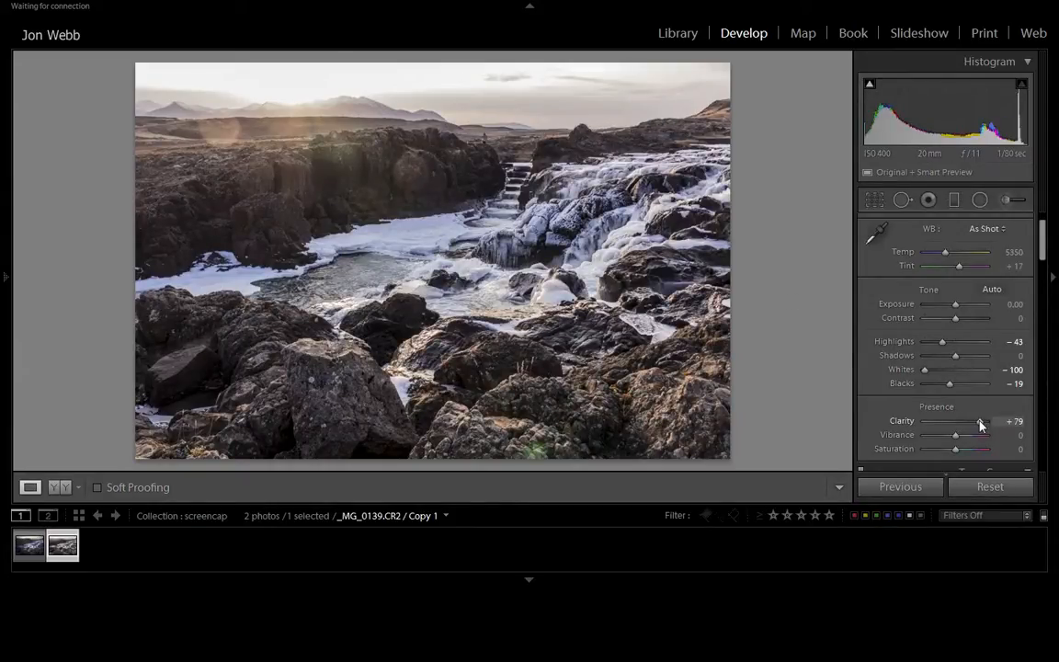
left_click_drag(981, 424, 980, 423)
- Set Vibrance to +76, trying reduced Saturation along the way and resetting Saturation to 0
left_click_drag(957, 442, 1002, 442)
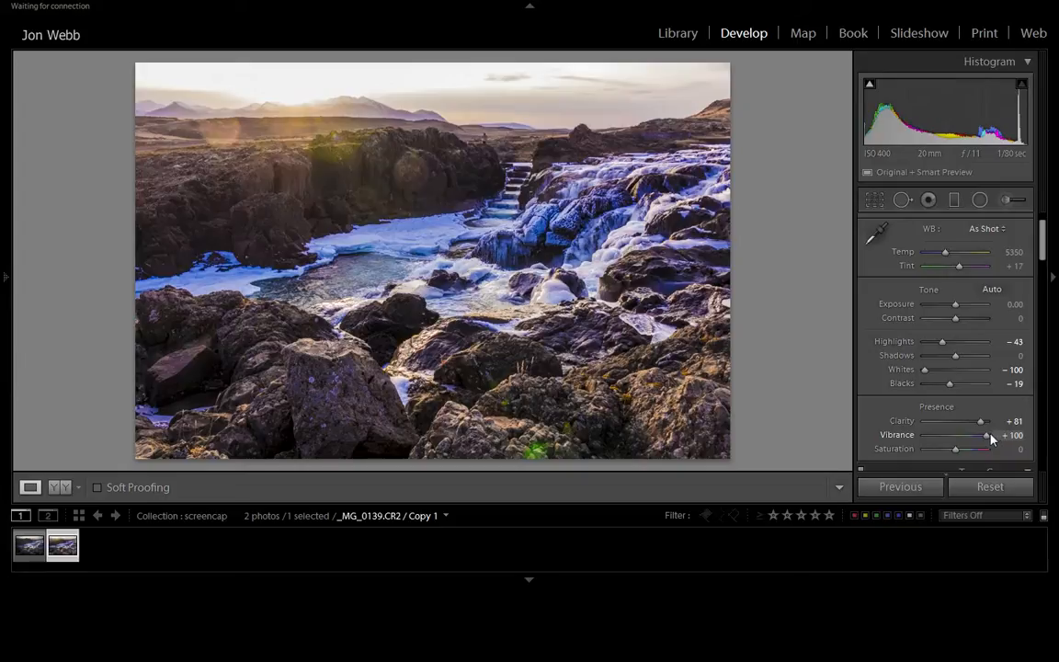
left_click_drag(954, 452, 934, 452)
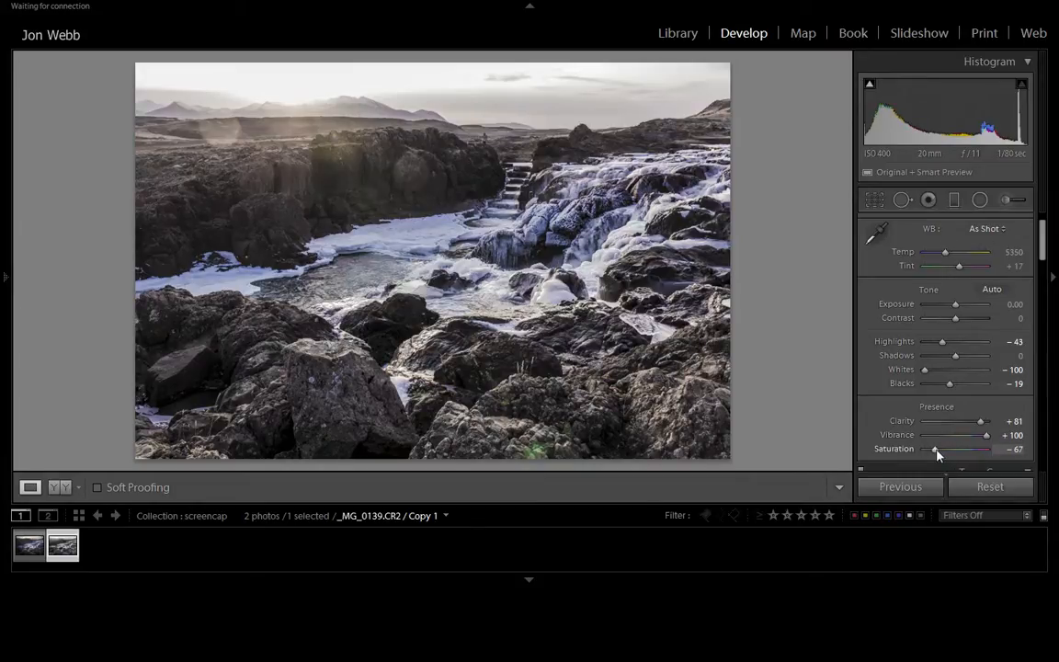
left_click_drag(938, 455, 948, 451)
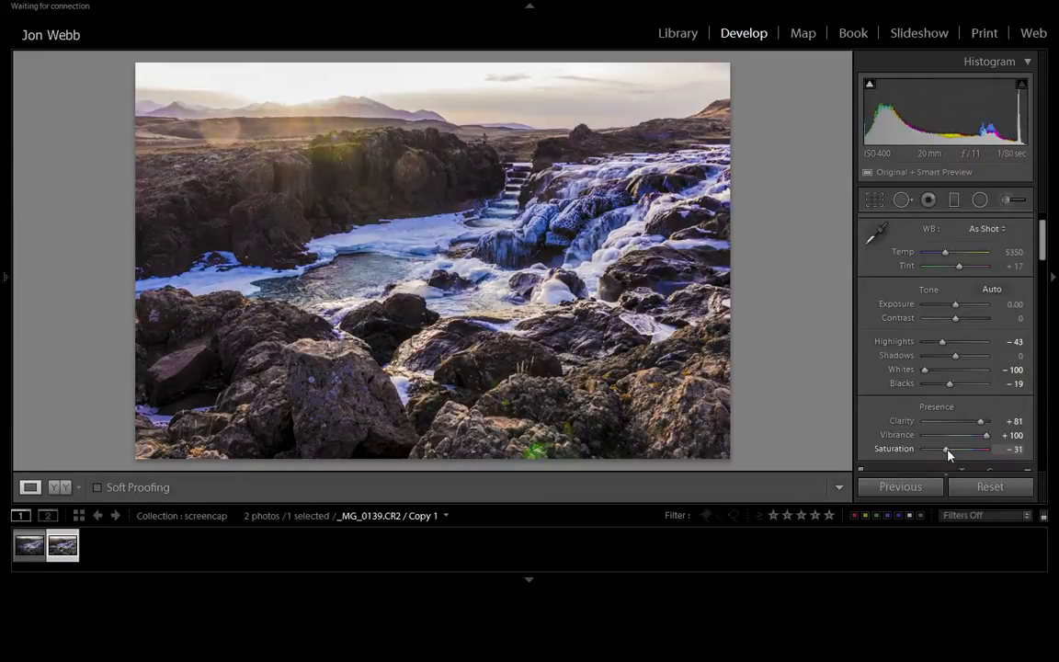
double_click(952, 452)
left_click_drag(986, 440, 978, 440)
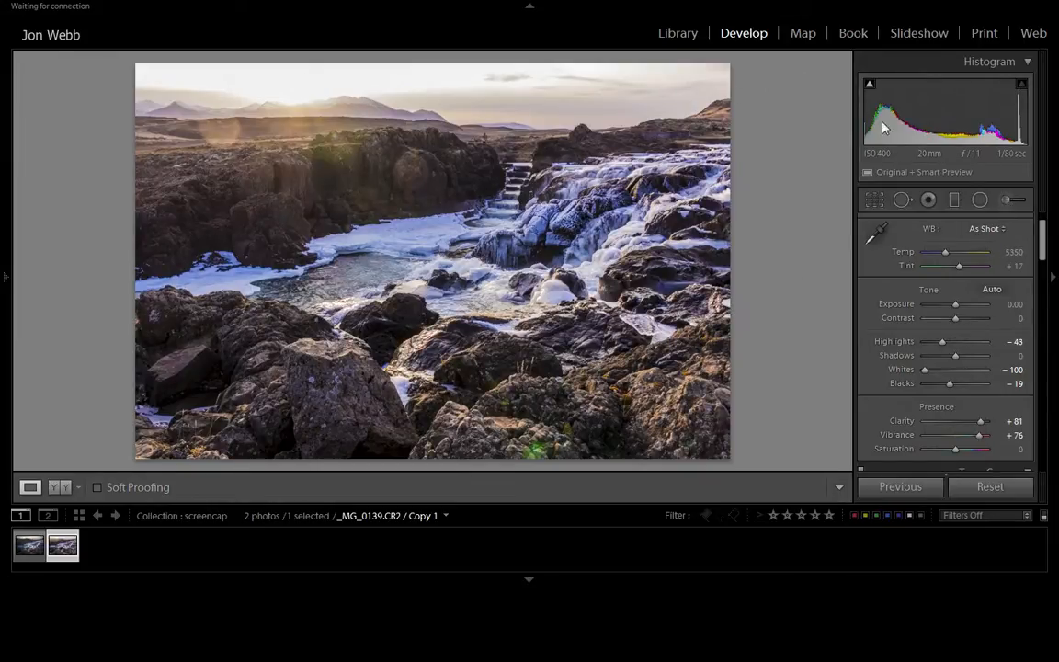
- Paint over the green lens flare on the foreground rocks with an adjustment brush set to Saturation -100, checking it with the edit pins hidden
left_click(1009, 201)
left_click(1050, 231)
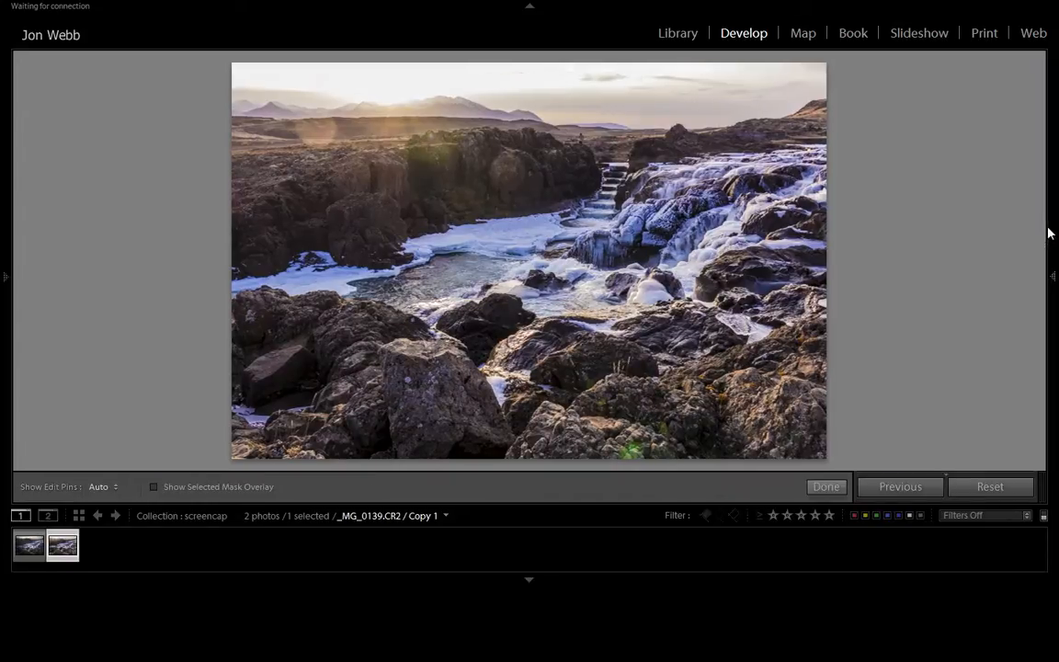
left_click(1051, 268)
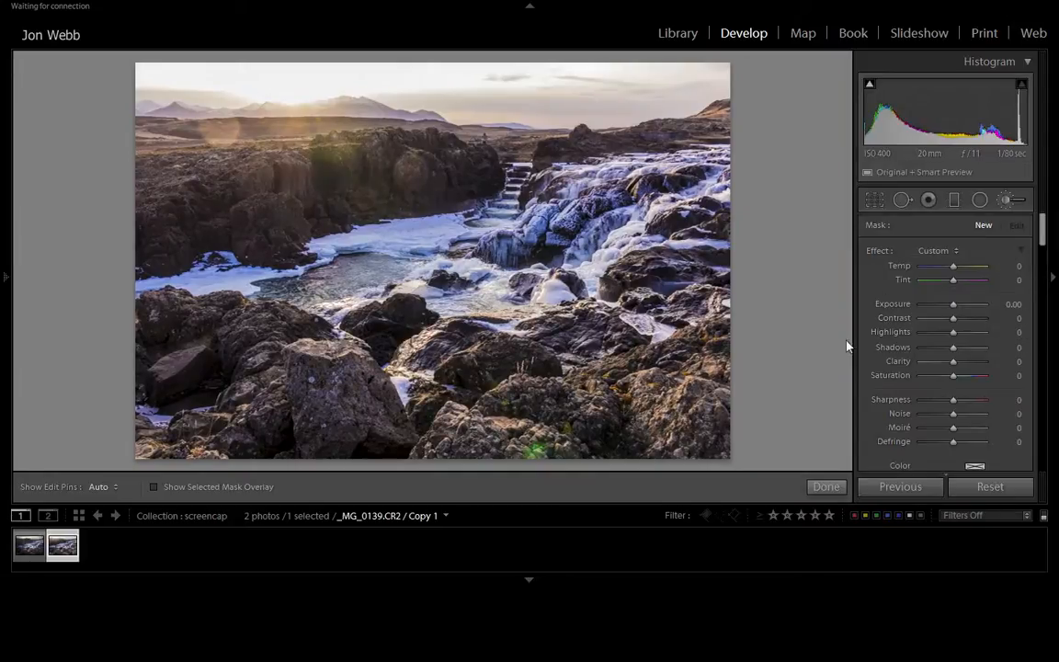
left_click_drag(953, 379, 767, 375)
key("h")
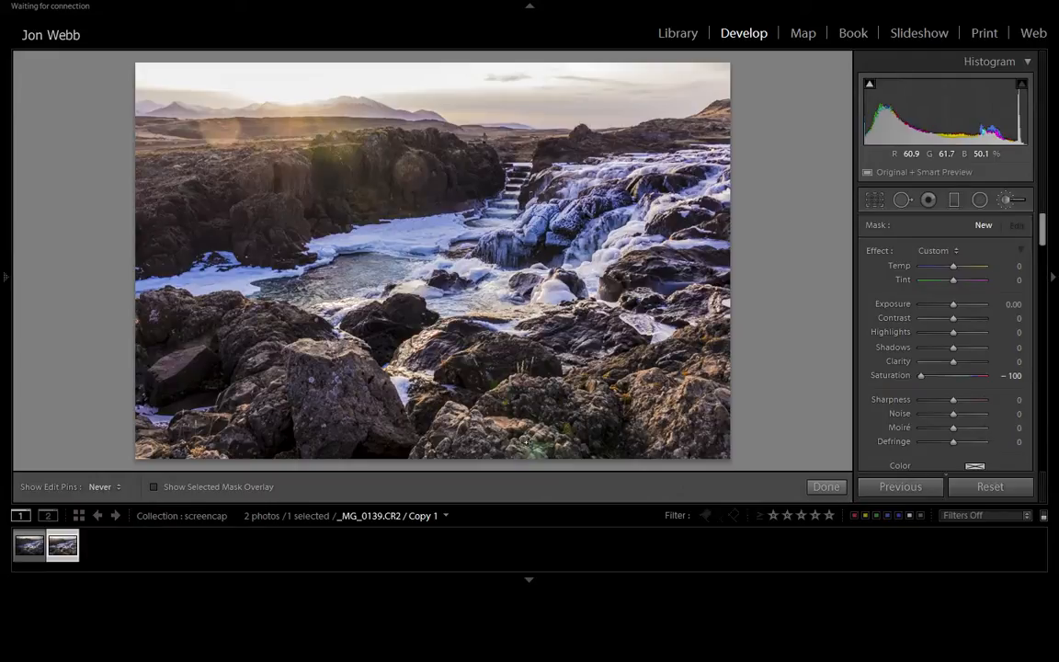
left_click_drag(567, 451, 574, 458)
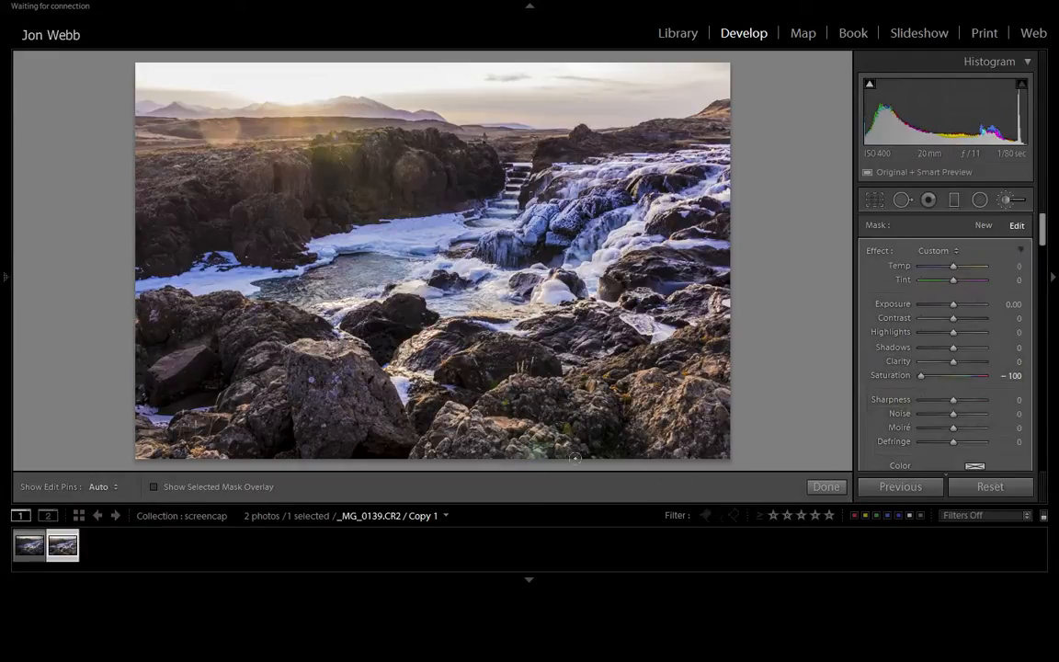
key("h")
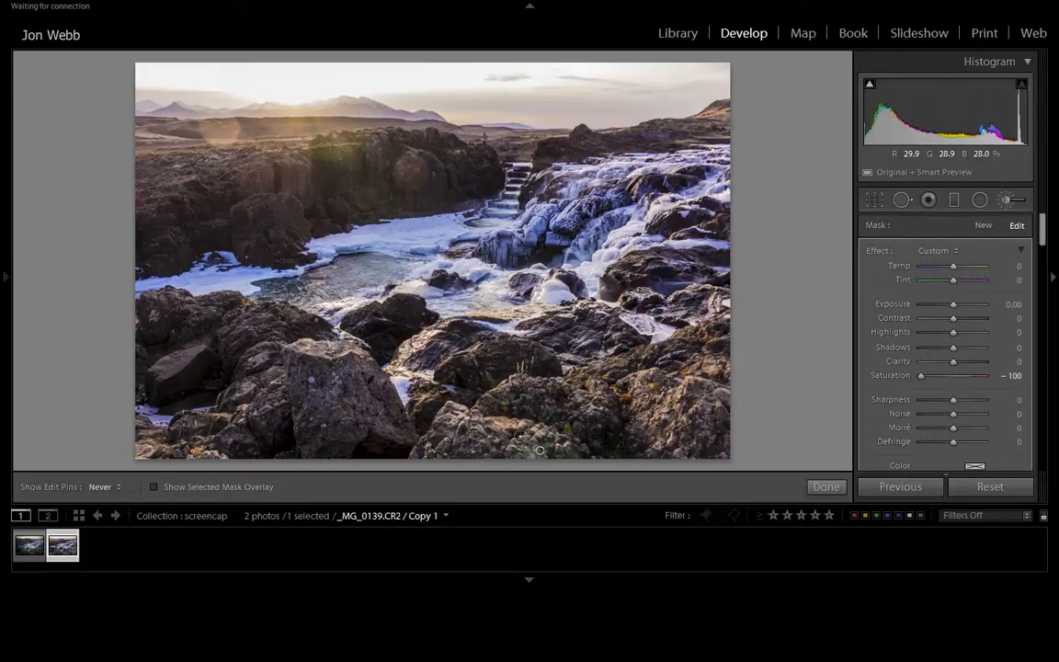
key("h")
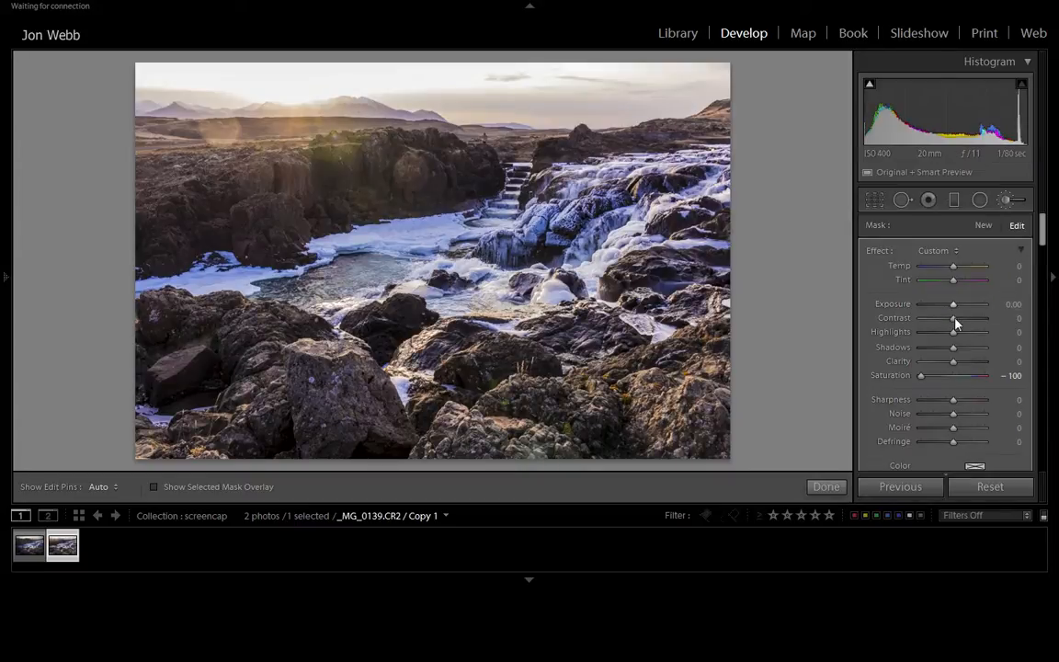
- Set the flare brush correction's Exposure to -1.15 and Contrast to 43, and finish the local adjustment
mouse_move(955, 321)
left_mouse_down()
mouse_move(966, 322)
mouse_move(944, 310)
left_mouse_up()
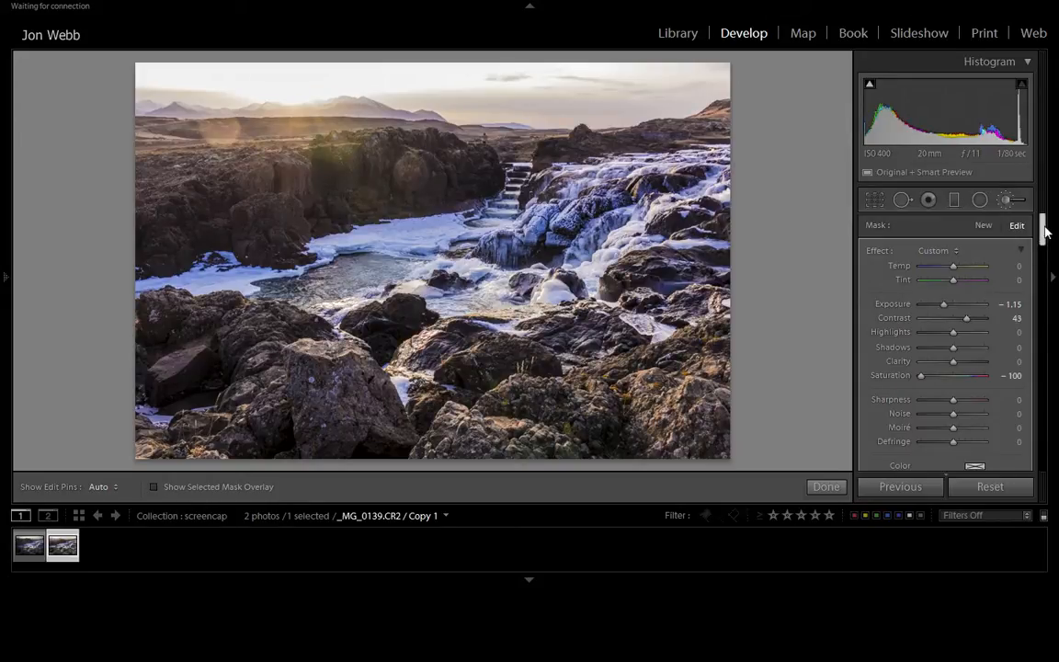
left_click(828, 488)
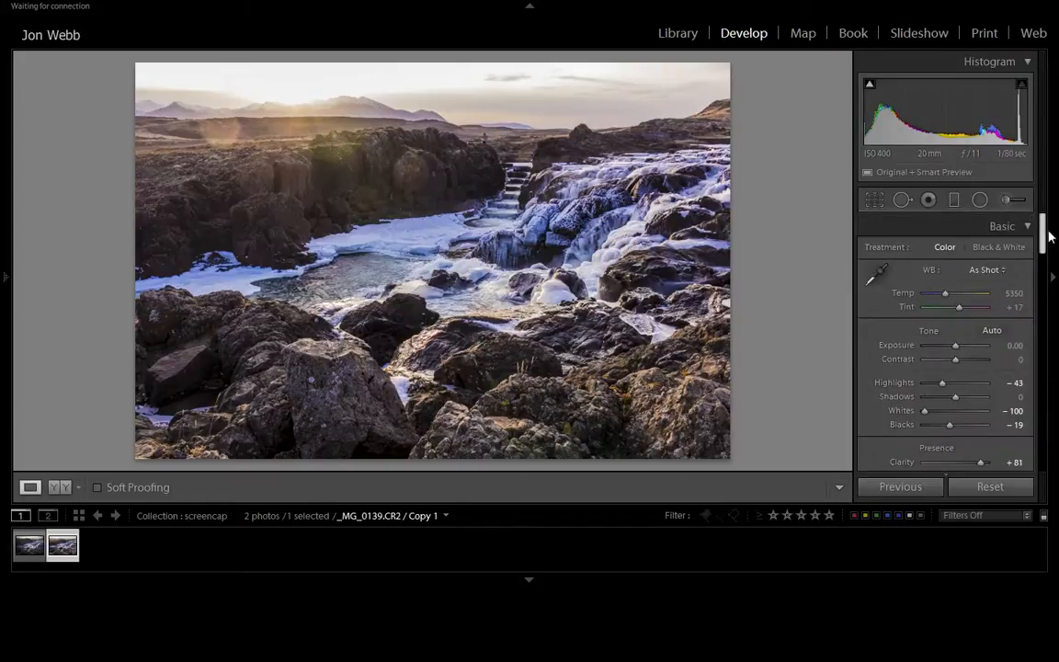
- Add a post-crop vignette with Amount -29, Midpoint 36 and Feather 62
left_click_drag(1042, 234, 1042, 445)
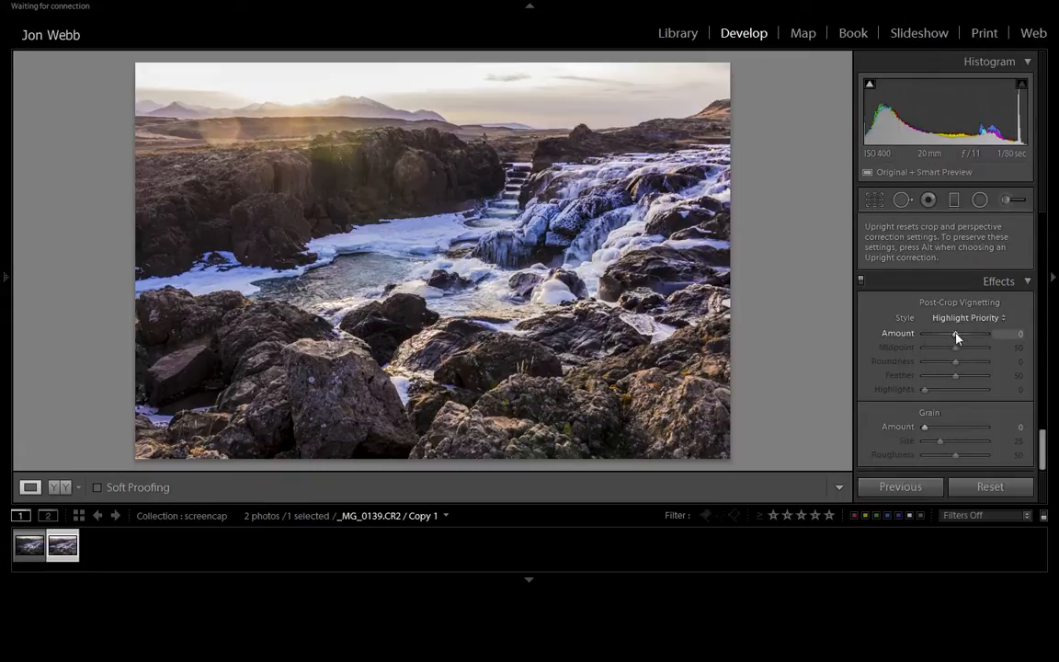
left_click_drag(957, 337, 950, 337)
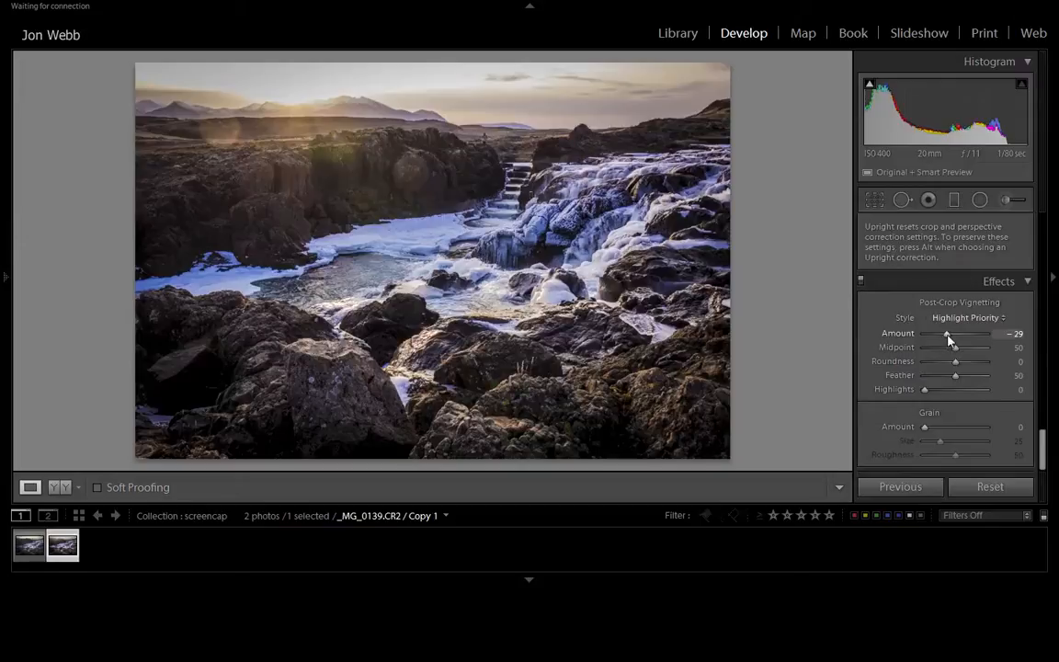
mouse_move(948, 338)
left_mouse_down()
mouse_move(928, 337)
mouse_move(946, 338)
left_mouse_up()
mouse_move(955, 350)
left_mouse_down()
mouse_move(989, 351)
mouse_move(930, 348)
mouse_move(952, 355)
left_mouse_up()
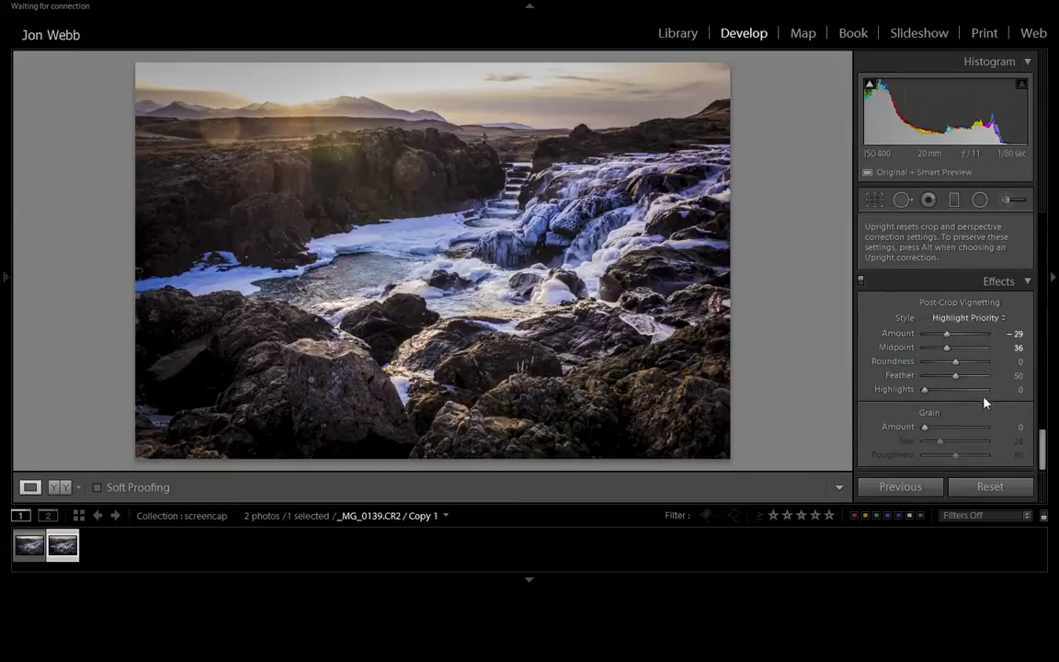
mouse_move(955, 379)
left_mouse_down()
mouse_move(972, 378)
mouse_move(962, 379)
left_mouse_up()
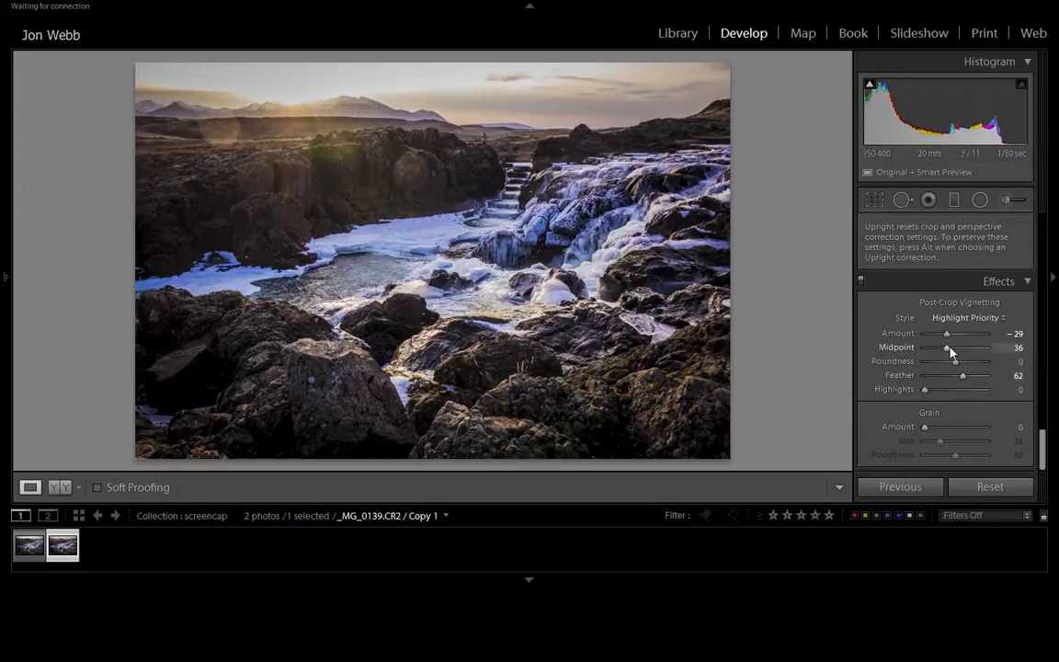
- Try the vignette's Midpoint at 0 and Feather at 100, and undo both changes
left_click_drag(950, 351, 924, 350)
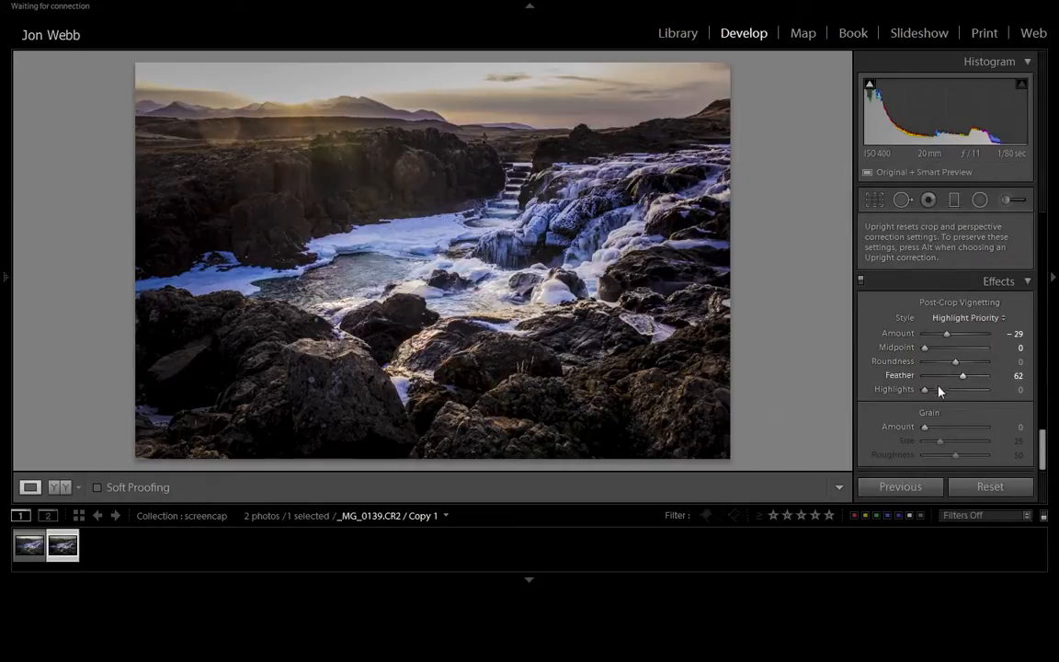
left_click_drag(962, 377, 988, 375)
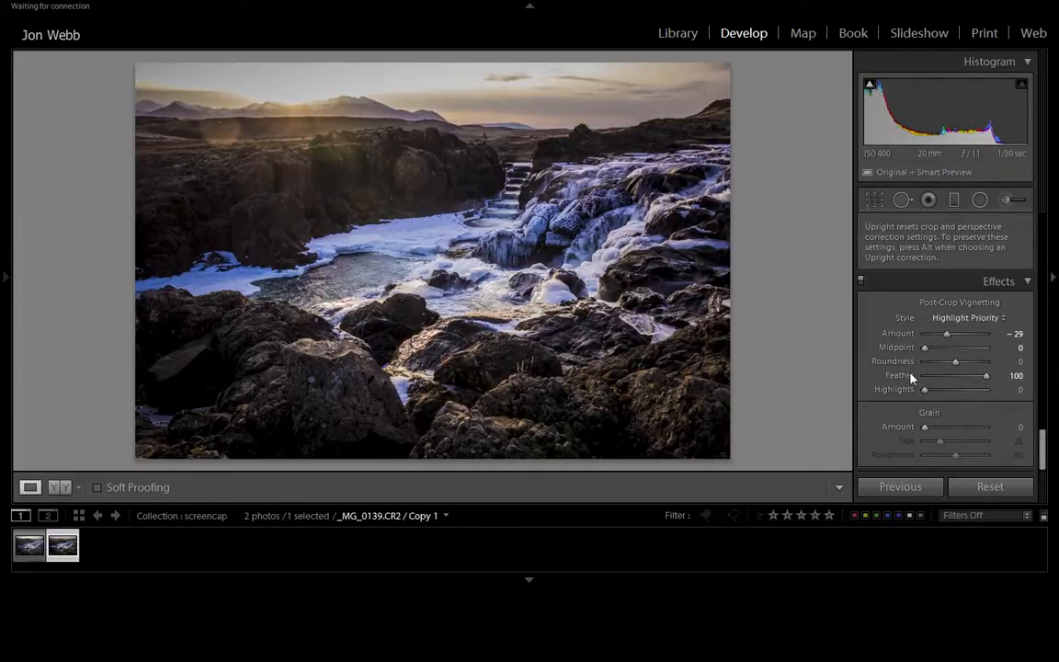
key("ctrl+z")
key("ctrl+z")
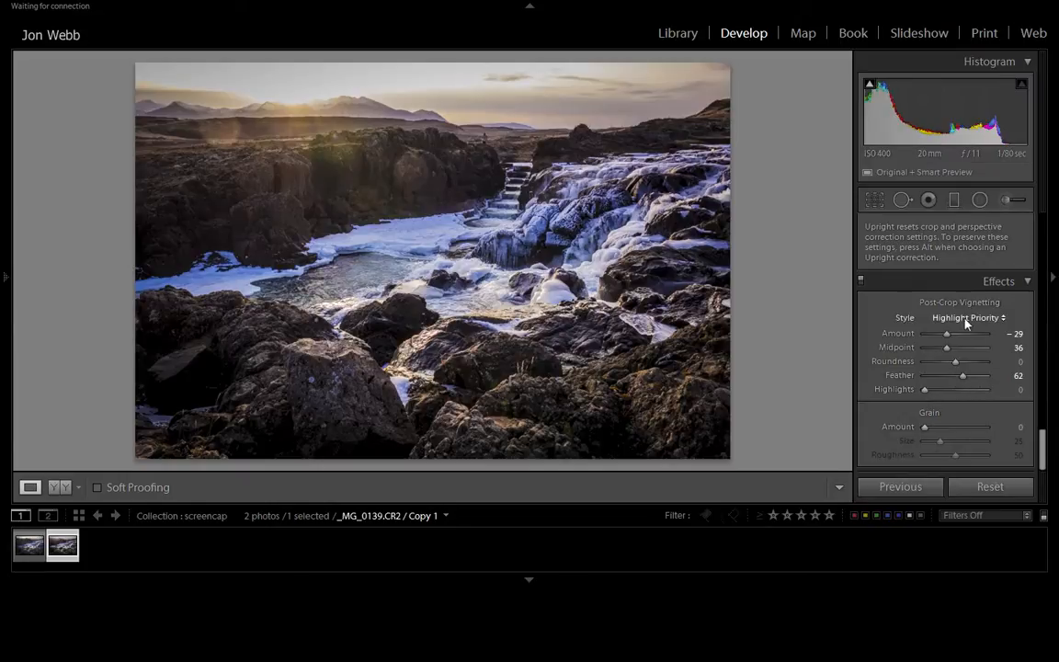
- Try the vignette's Highlights at 12 and at 100, and return it to 0
mouse_move(925, 391)
left_mouse_down()
mouse_move(983, 396)
mouse_move(902, 391)
mouse_move(930, 394)
left_mouse_up()
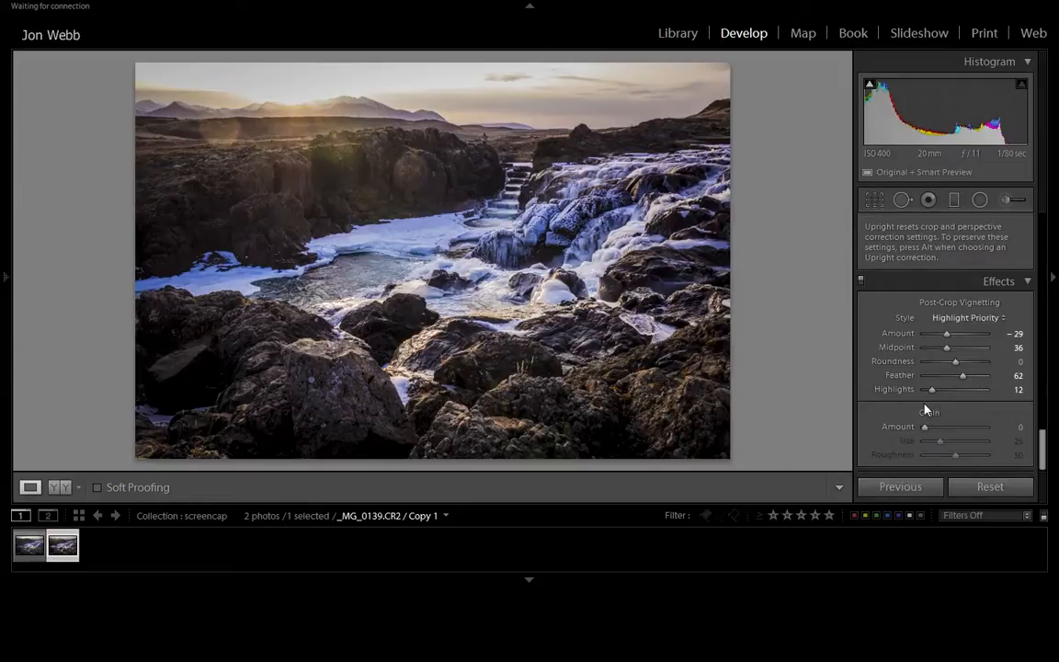
left_click_drag(933, 395, 990, 393)
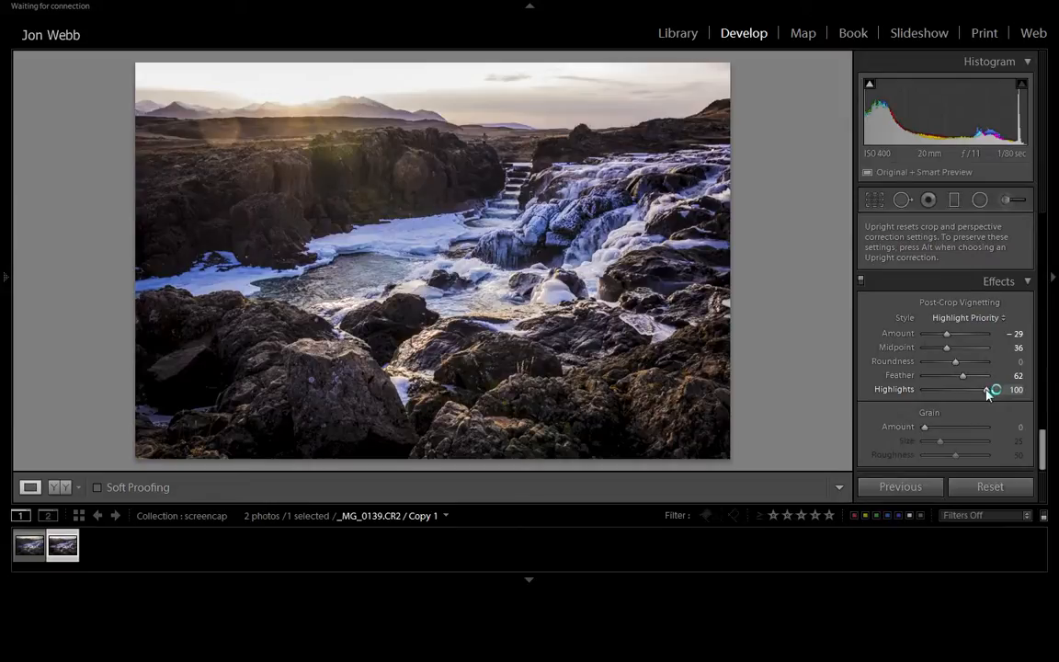
left_click_drag(986, 393, 920, 390)
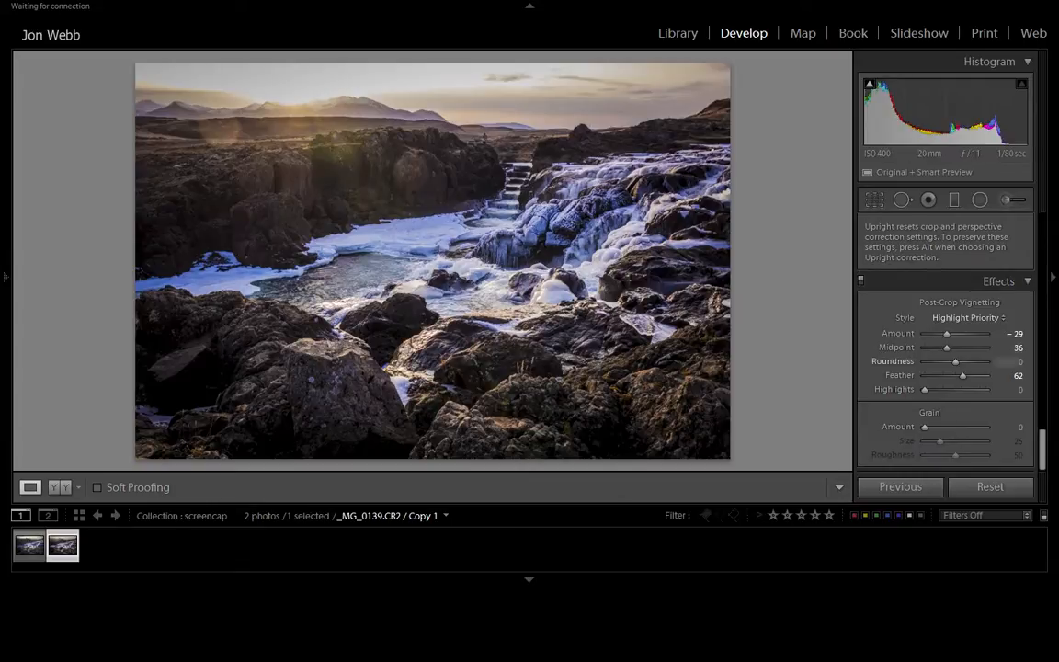
- Pick a strong yellow split-toning tint for the highlights
left_click_drag(1042, 448, 1043, 338)
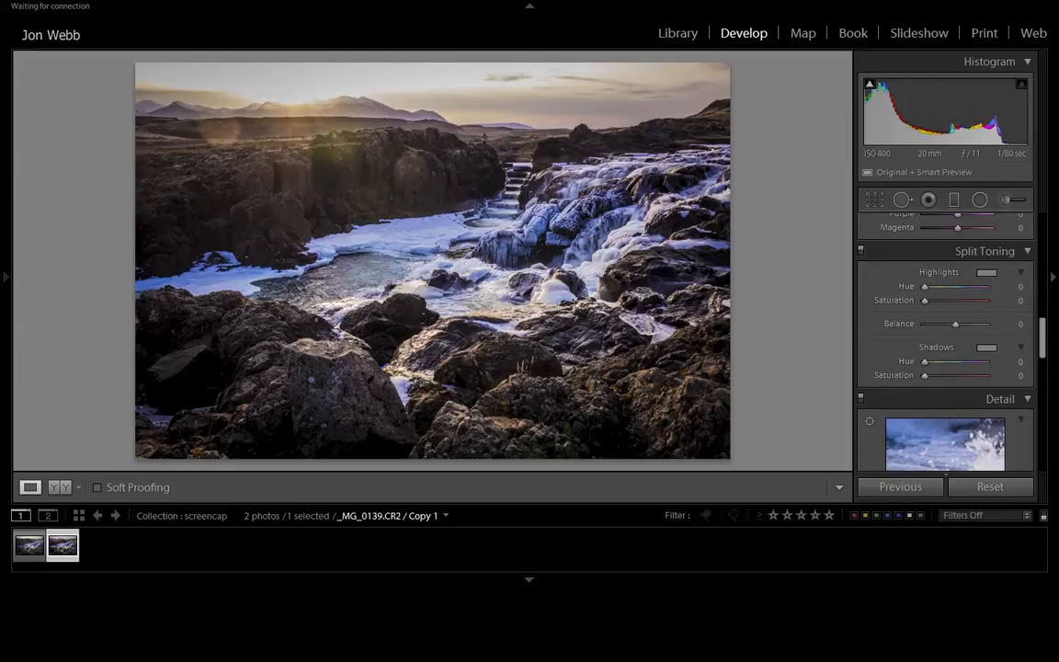
left_click_drag(795, 362, 803, 326)
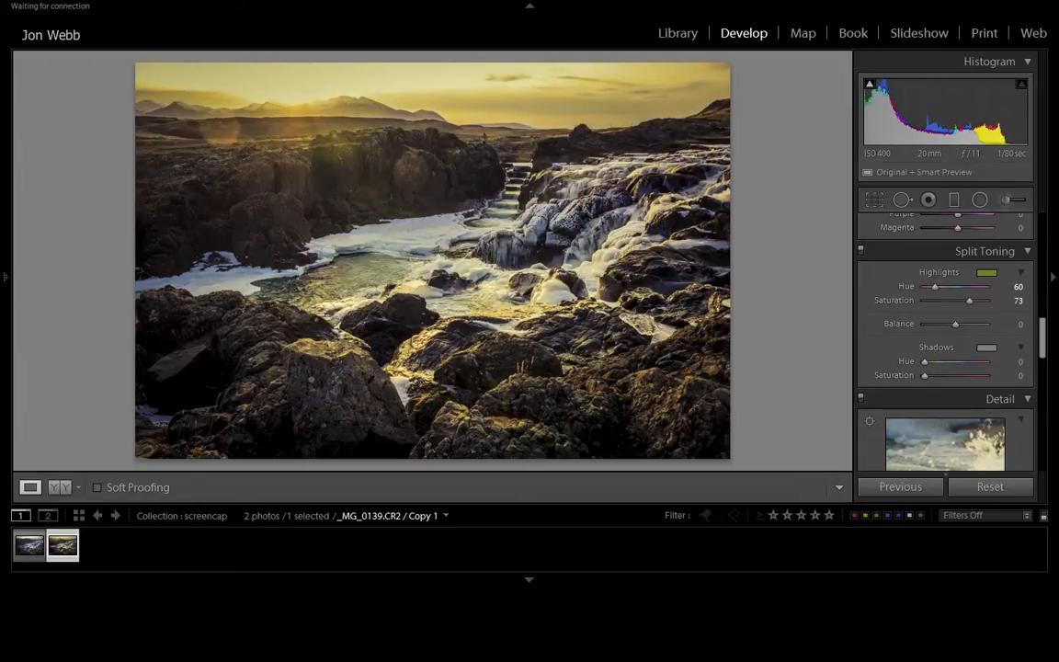
left_click_drag(804, 326, 805, 325)
left_click_drag(805, 325, 806, 324)
mouse_move(806, 324)
left_mouse_down()
mouse_move(805, 359)
mouse_move(806, 320)
left_mouse_up()
- Refine the highlights split tone to Hue 67 and Saturation 17, and compare the photo with split toning off and on
mouse_move(973, 301)
left_mouse_down()
mouse_move(937, 301)
mouse_move(972, 300)
left_mouse_up()
left_click_drag(935, 286, 934, 287)
left_click_drag(935, 287, 937, 286)
left_click_drag(973, 300, 934, 301)
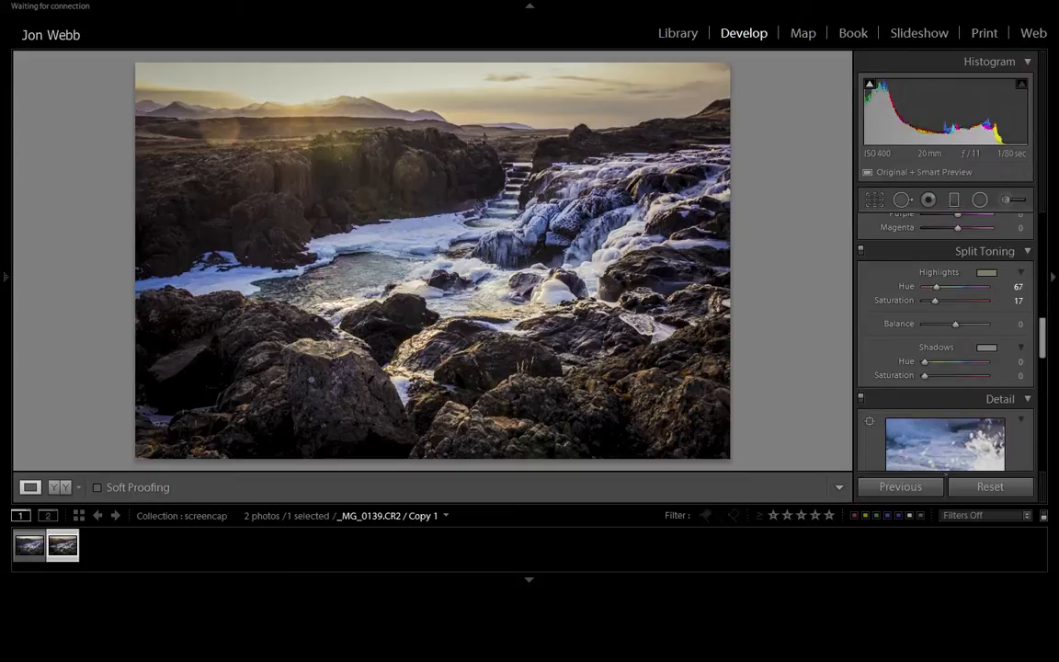
left_click(1001, 251)
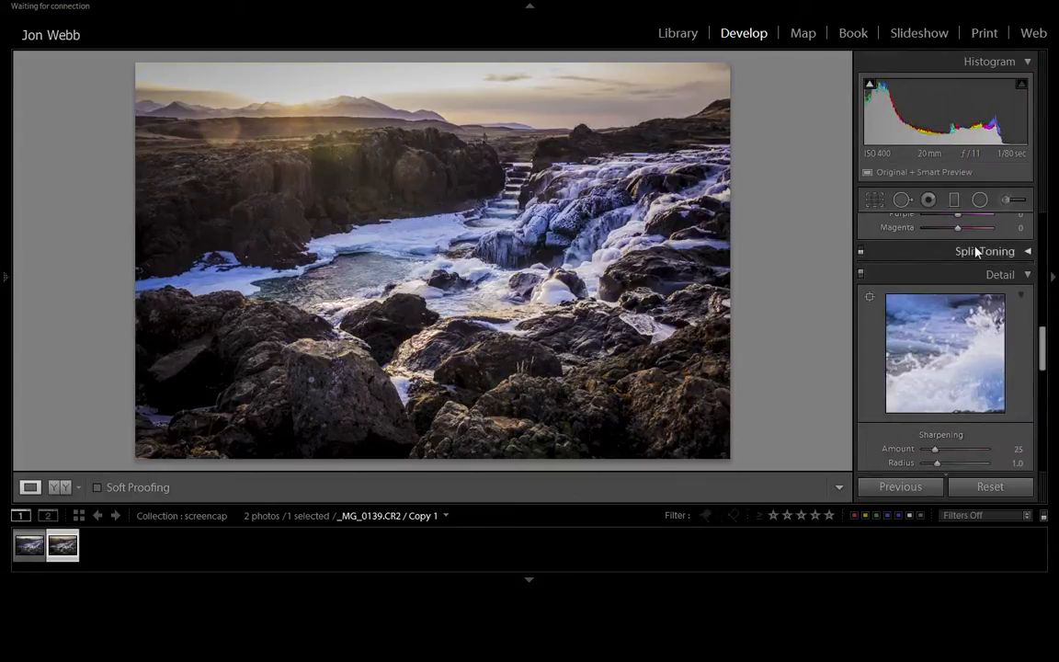
left_click(976, 251)
left_click(862, 252)
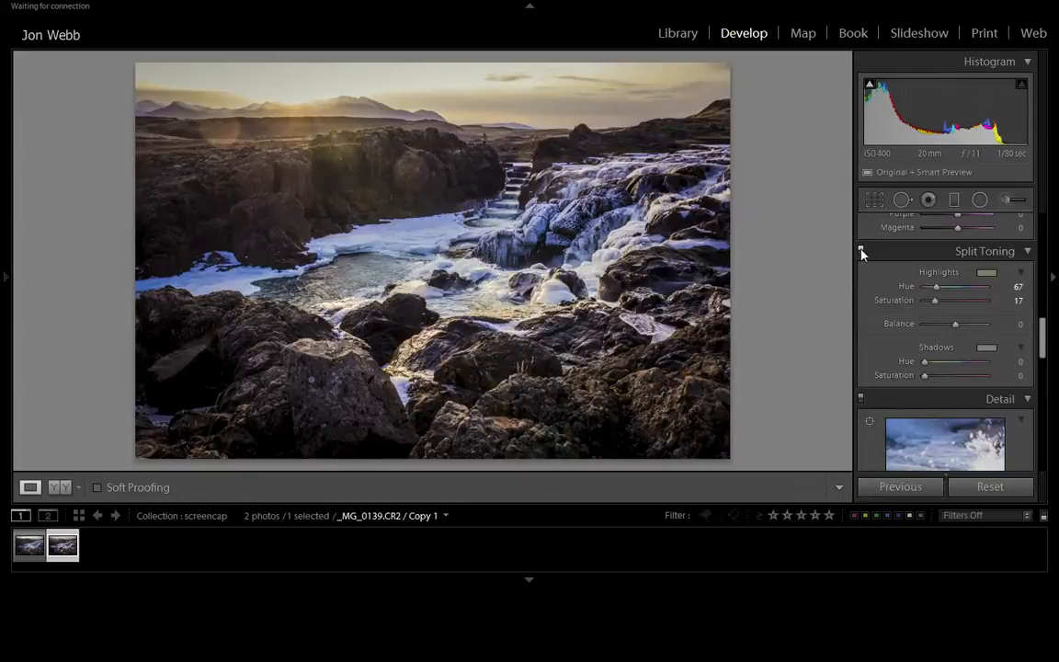
left_click(861, 252)
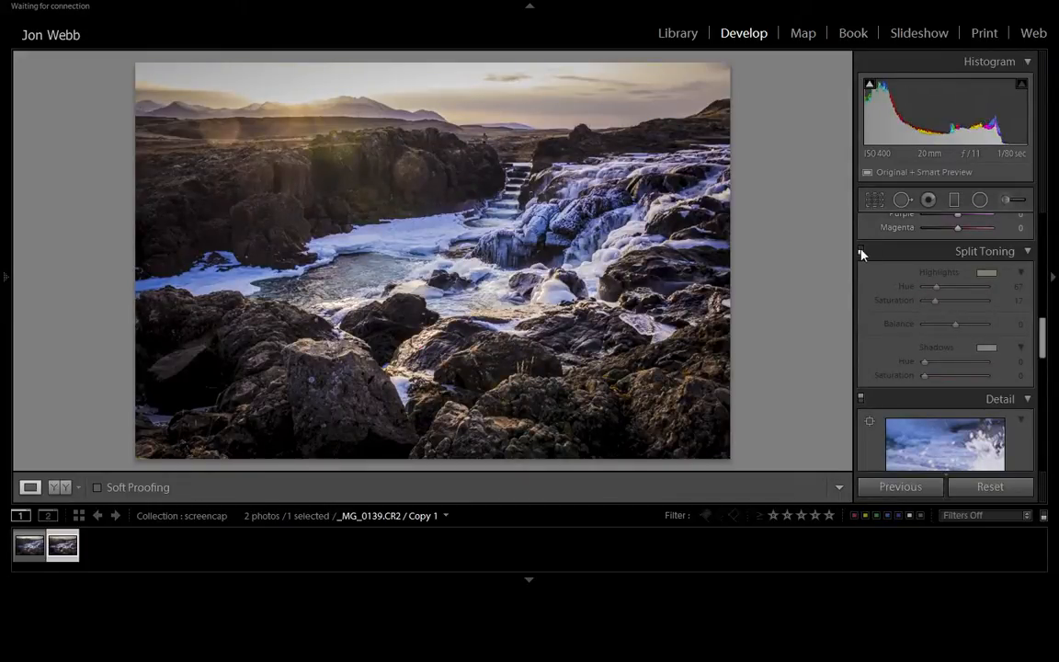
left_click(861, 252)
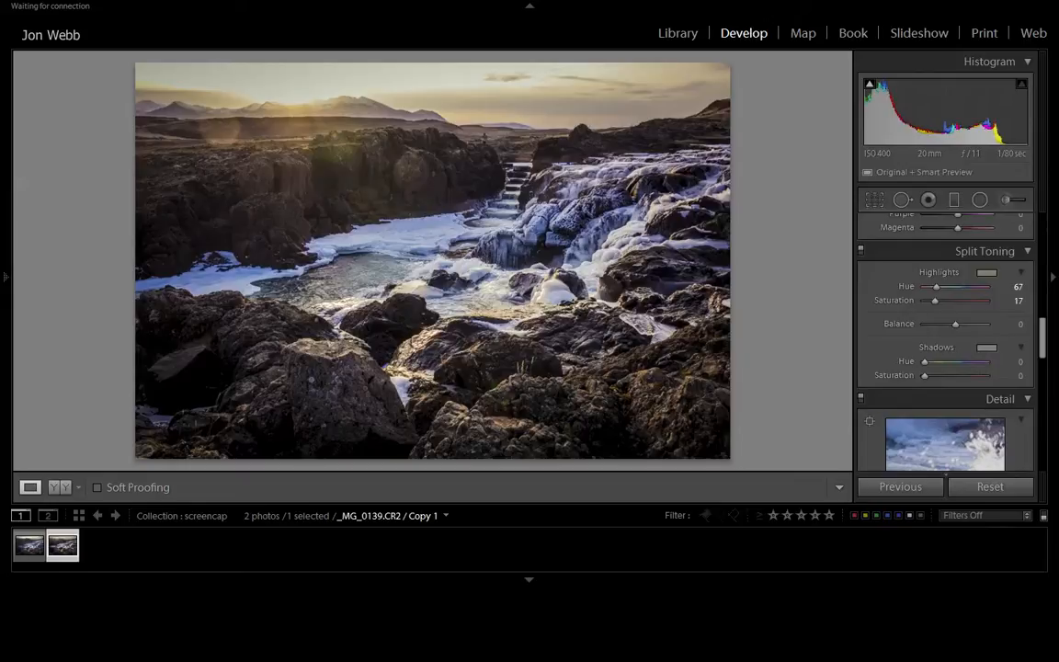
- Tint the shadows with a blue split tone of Hue 224 and Saturation 21, and compare the photo with split toning off and on
left_click_drag(903, 459, 911, 436)
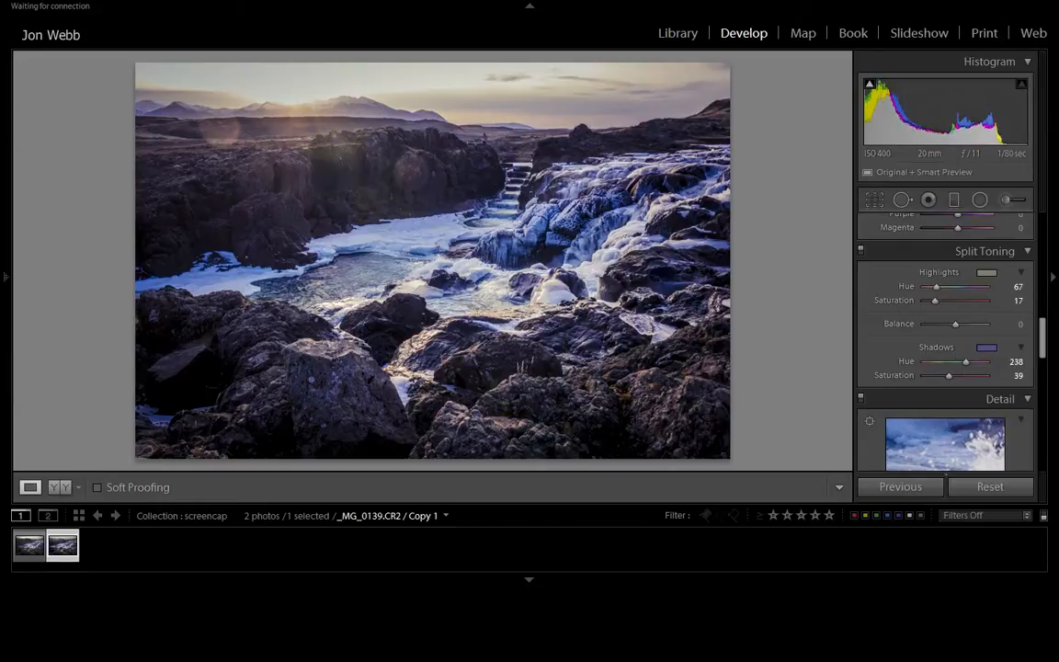
left_click_drag(964, 362, 962, 362)
mouse_move(949, 376)
left_mouse_down()
mouse_move(987, 376)
mouse_move(938, 376)
left_mouse_up()
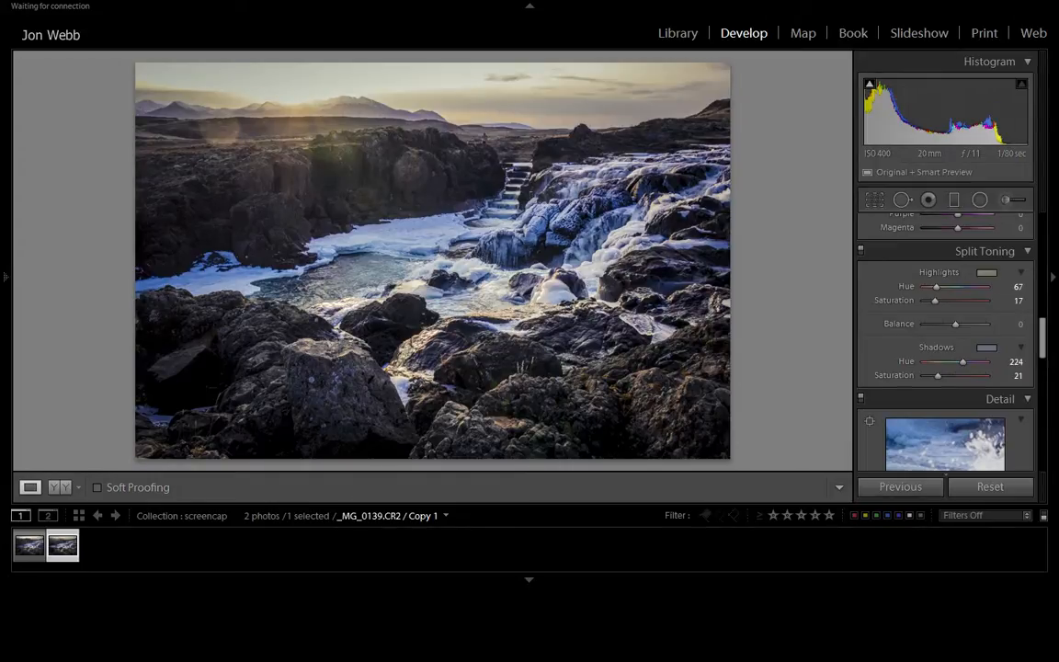
left_click(861, 252)
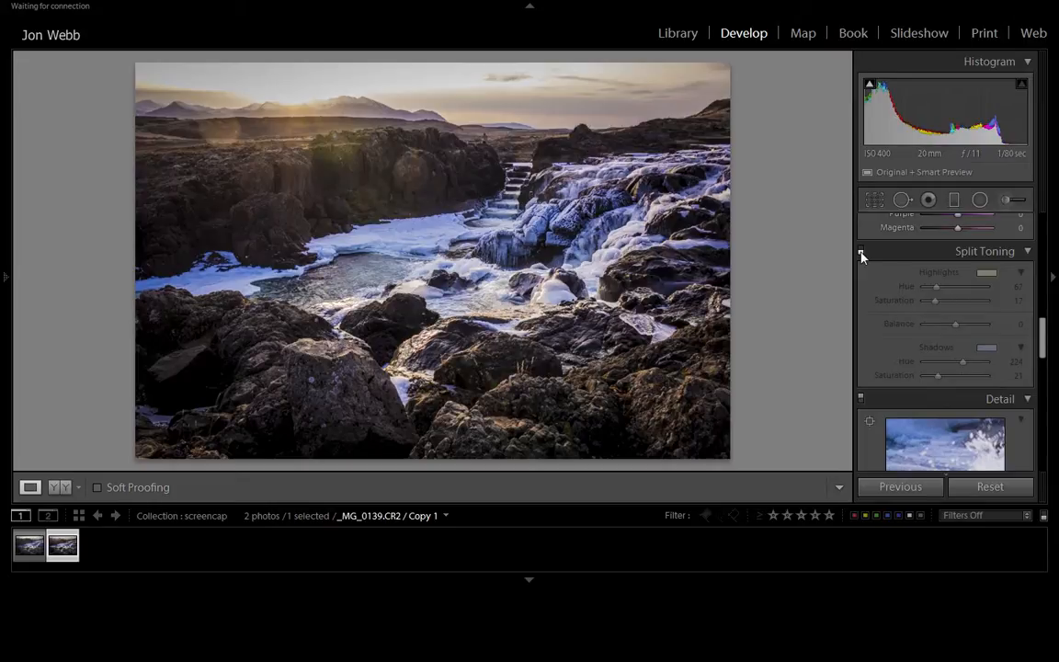
left_click(861, 253)
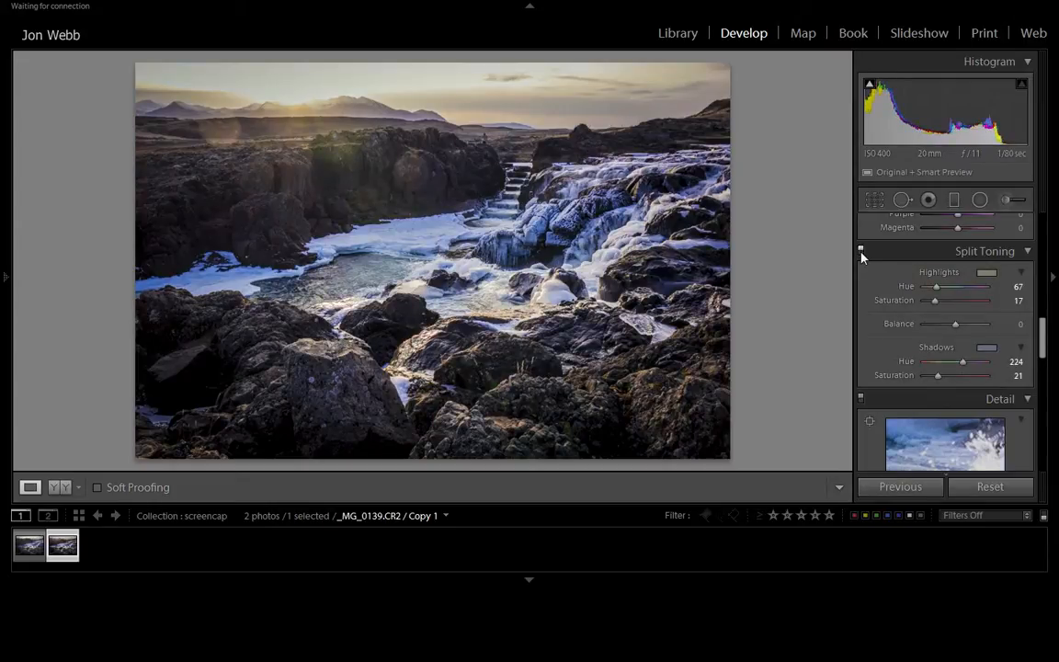
left_click(861, 253)
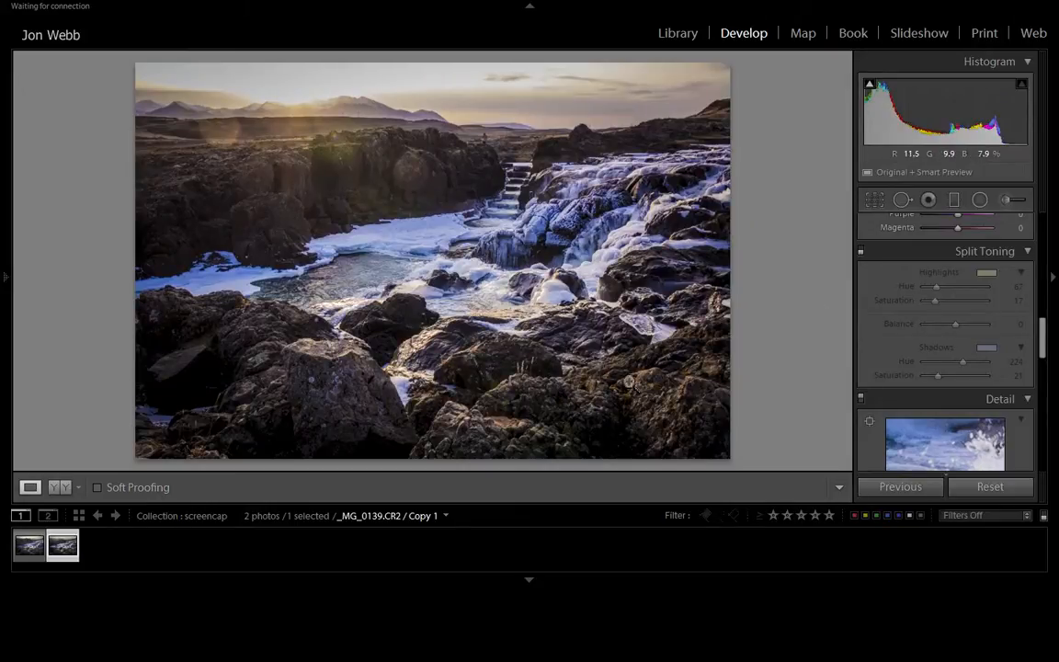
left_click(861, 253)
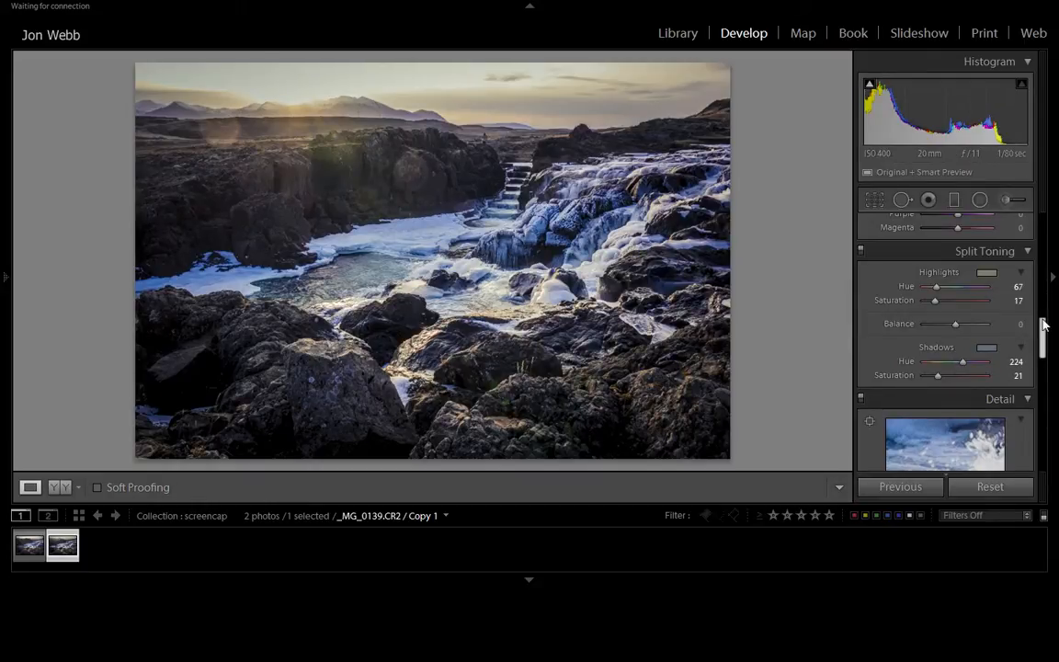
- Examine the mountains, horizon, hiker and waterfall steps up close for image quality after the edits
scroll(1043, 326, "up", 1)
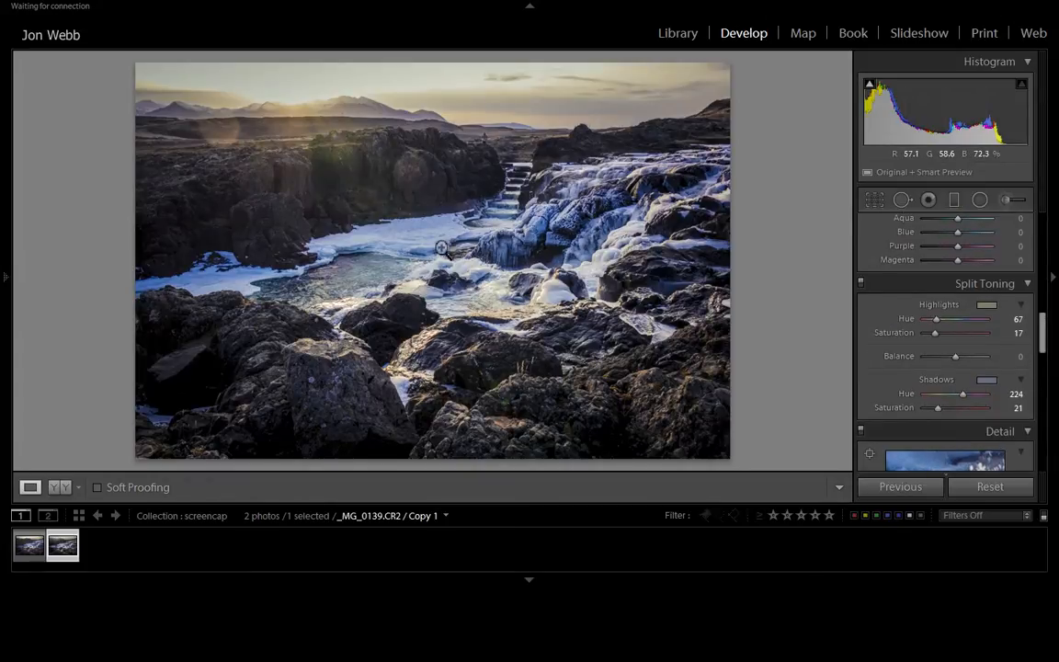
left_click(379, 108)
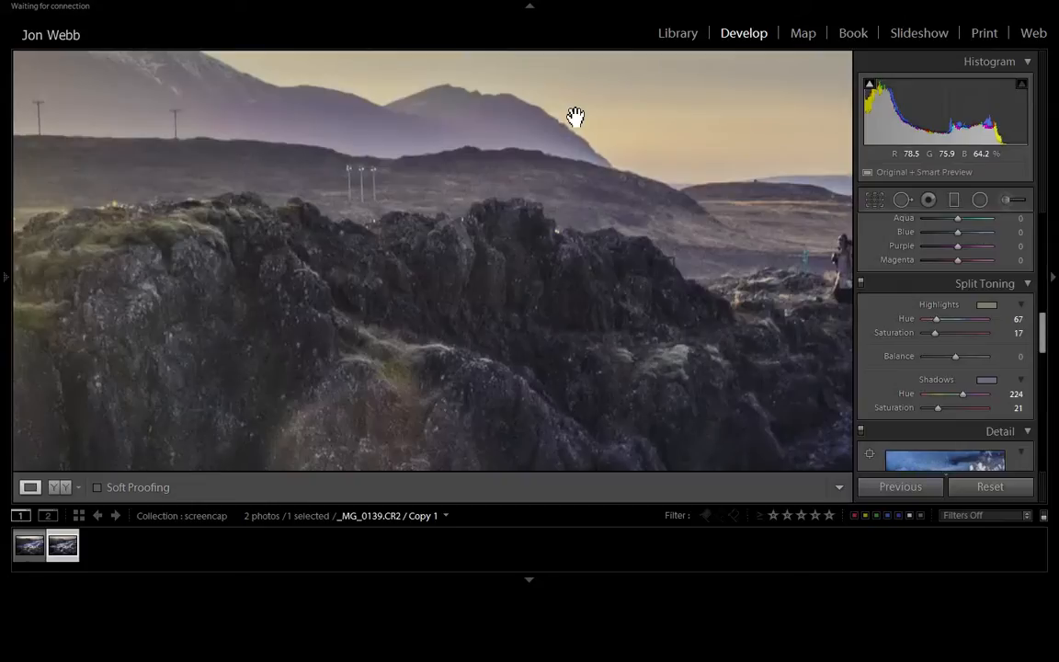
left_click_drag(568, 130, 542, 196)
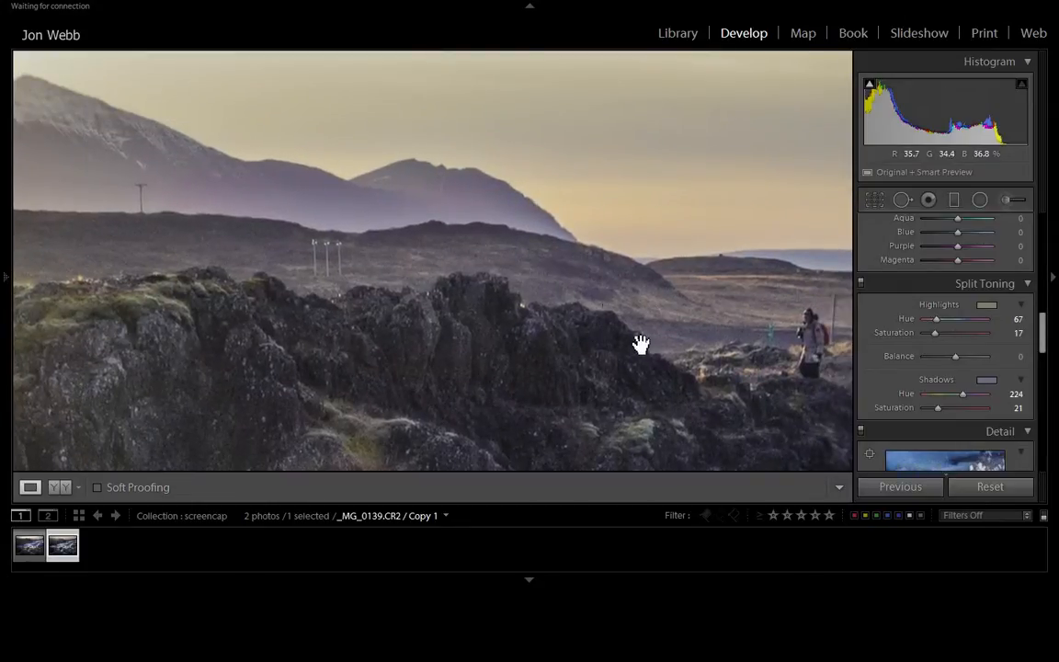
left_click_drag(575, 311, 757, 305)
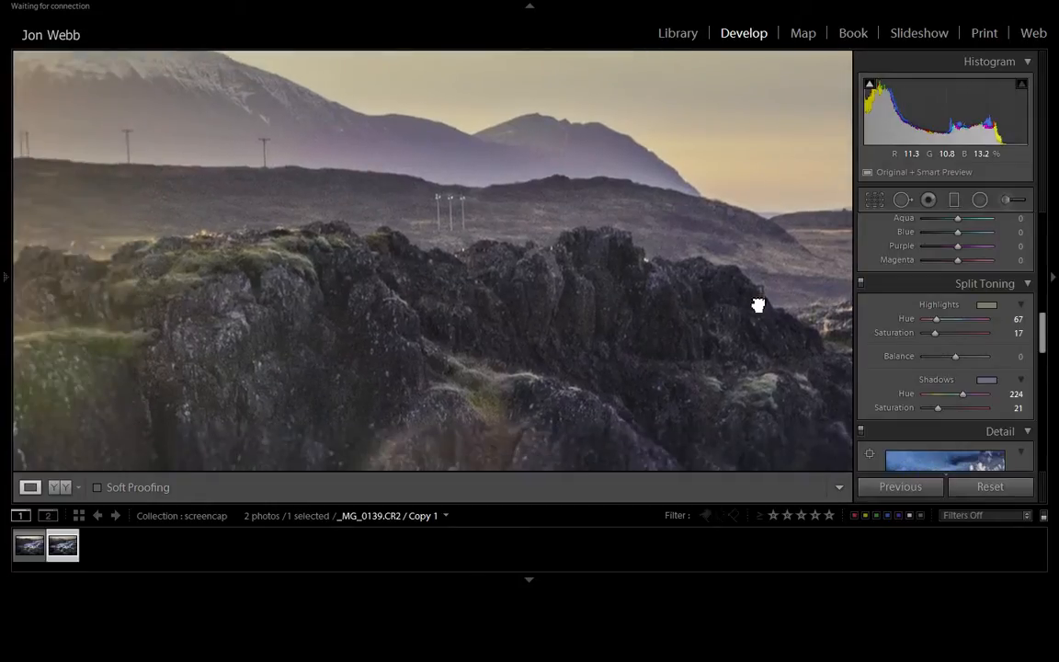
left_click_drag(267, 198, 373, 284)
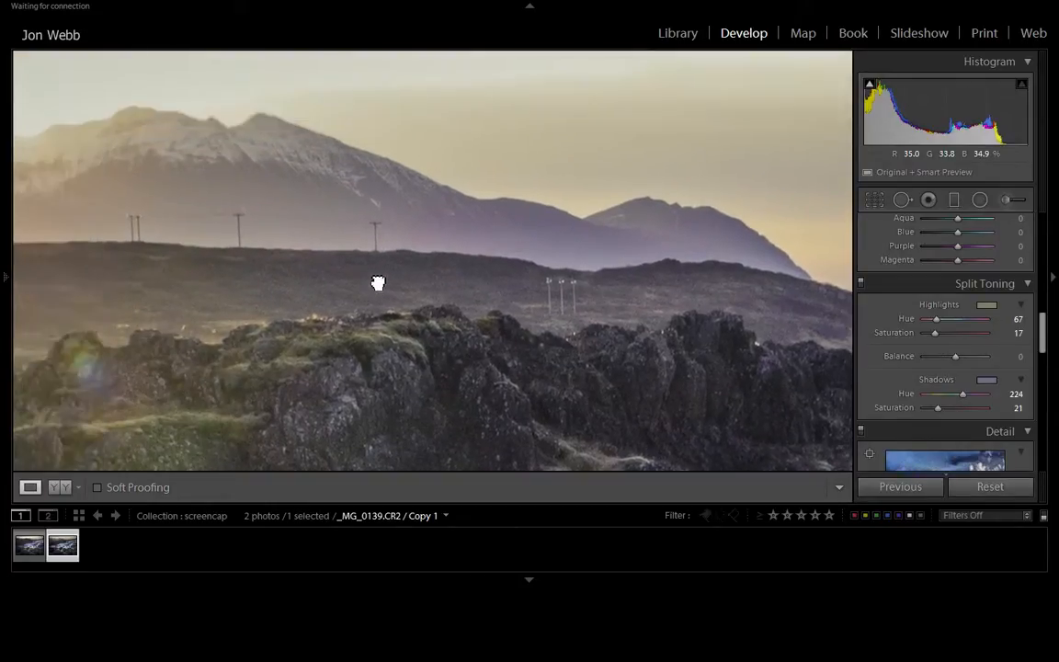
left_click_drag(616, 234, 485, 236)
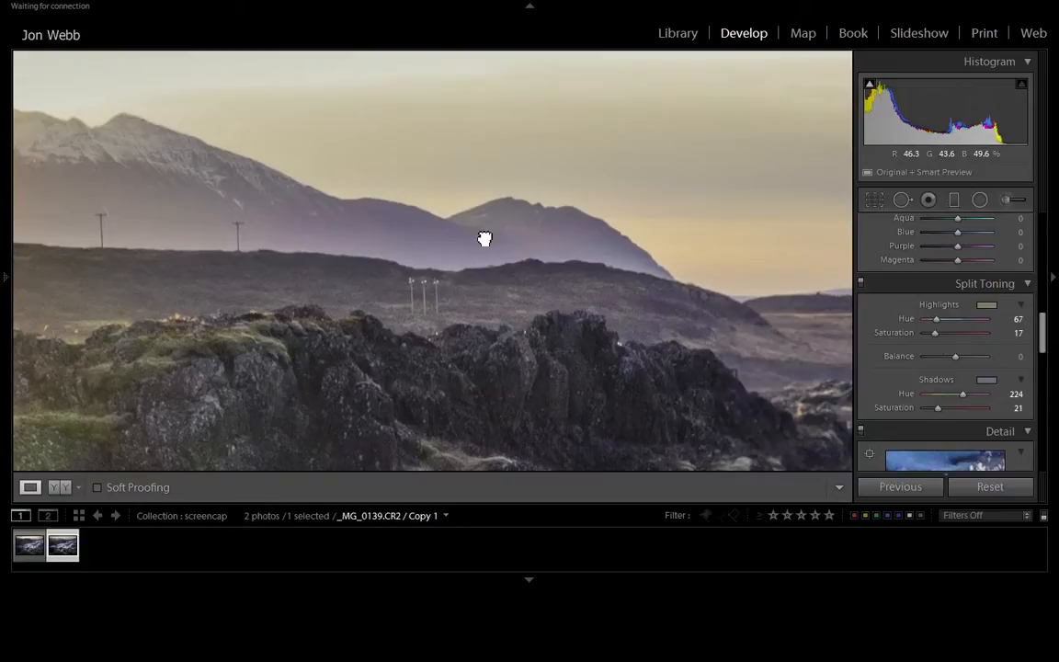
left_click_drag(773, 295, 208, 326)
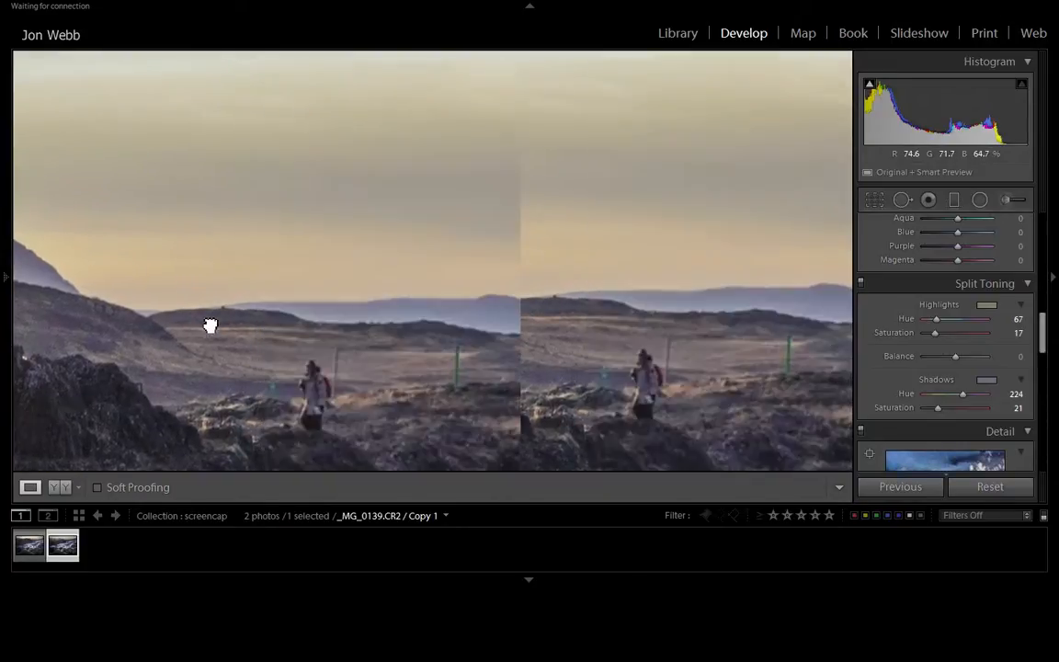
left_click_drag(605, 306, 350, 305)
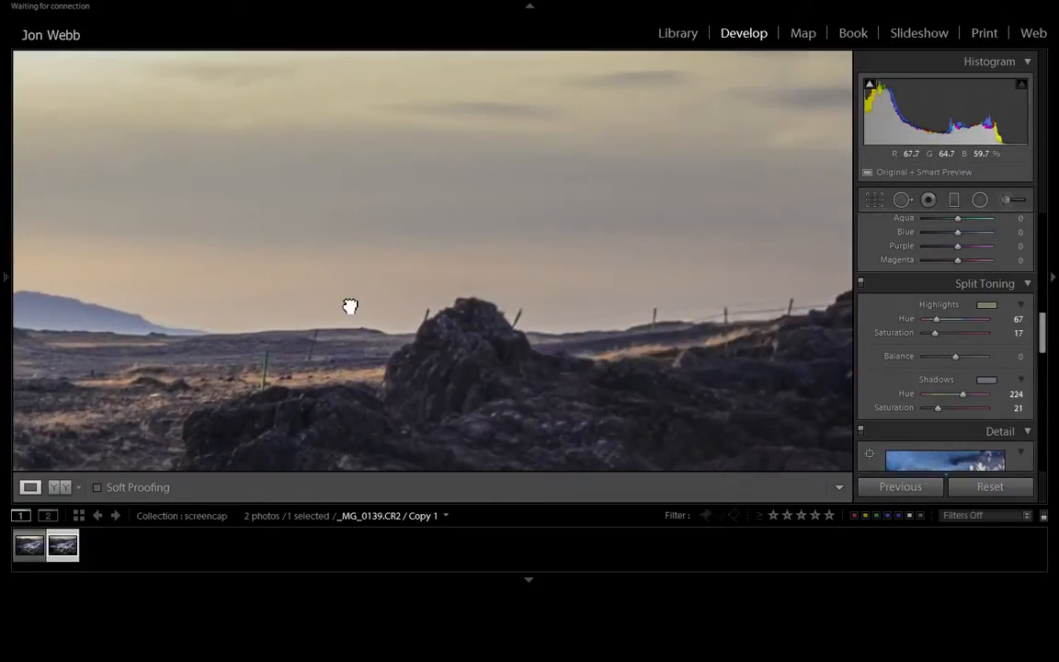
left_click_drag(731, 315, 468, 239)
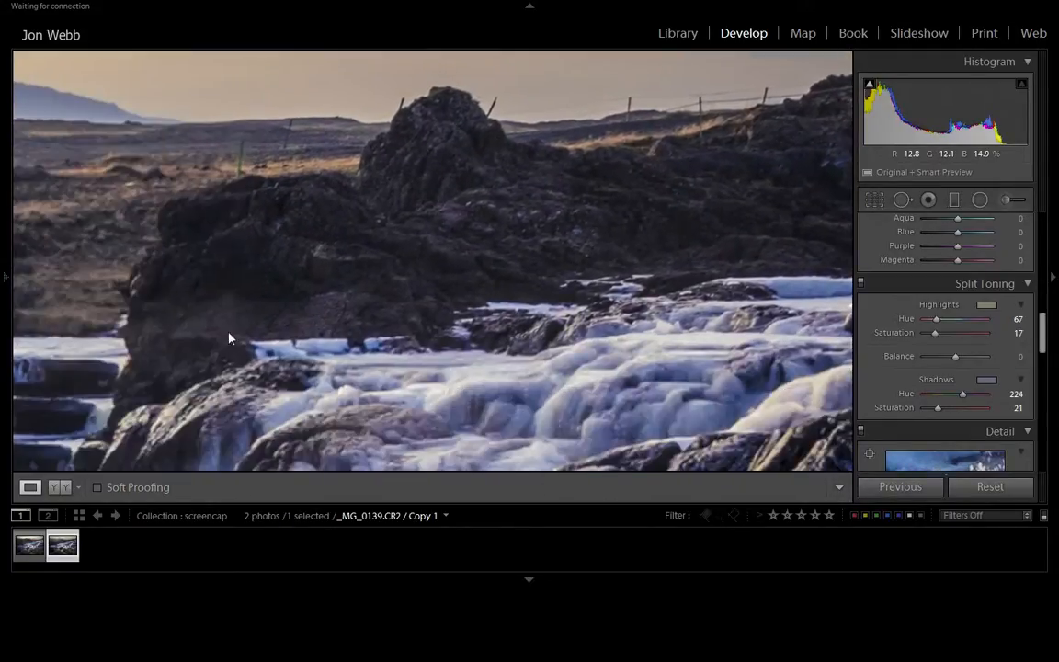
left_click_drag(264, 306, 386, 312)
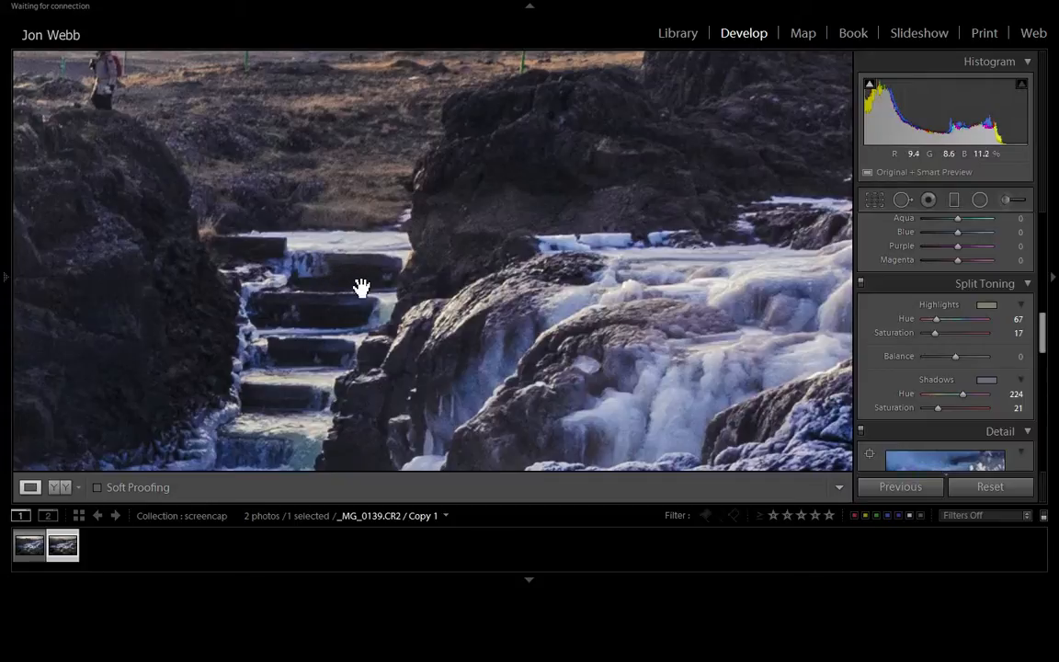
- Try strong luminance noise reduction of 99 on the zoomed-in mountains and rocks, and settle on a Luminance of 5
left_click_drag(362, 288, 373, 272)
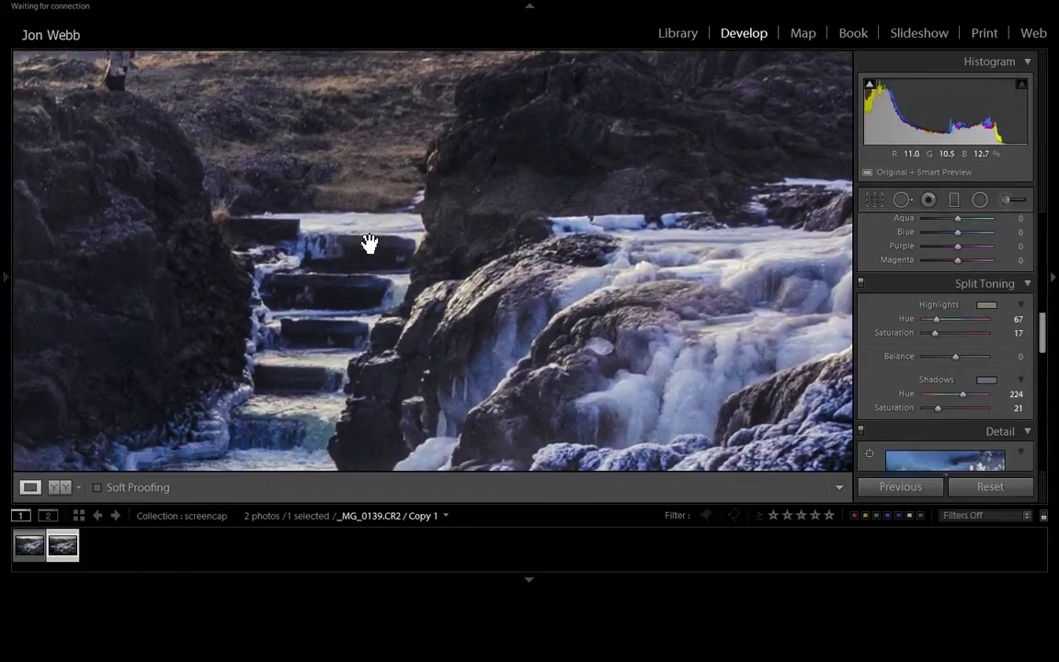
left_click_drag(372, 114, 400, 408)
left_click_drag(477, 224, 652, 229)
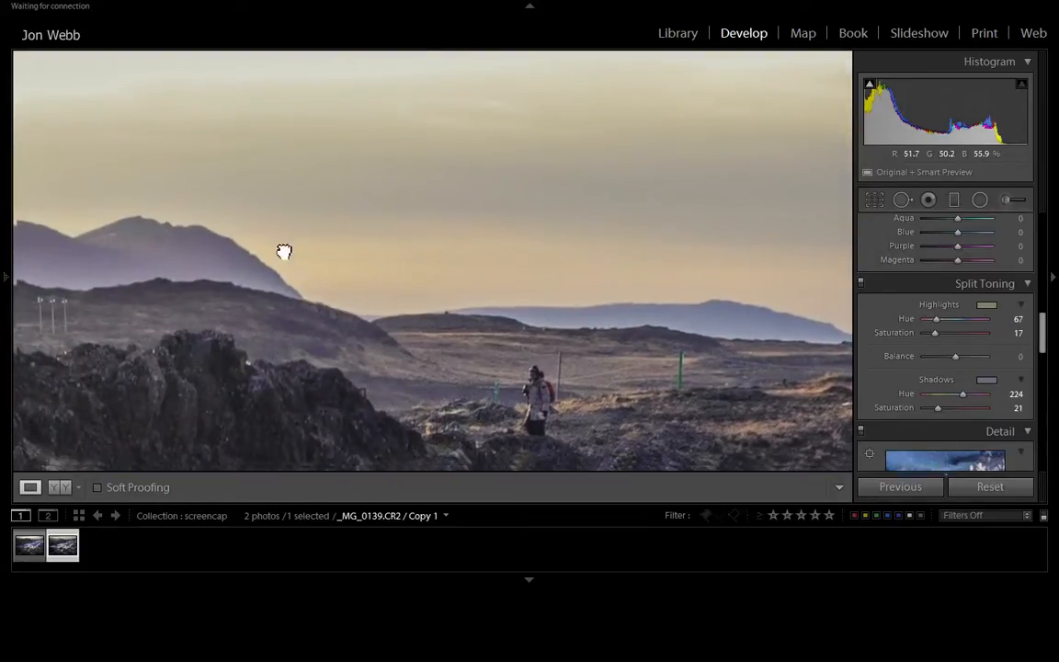
left_click_drag(284, 251, 393, 220)
left_click_drag(222, 201, 407, 236)
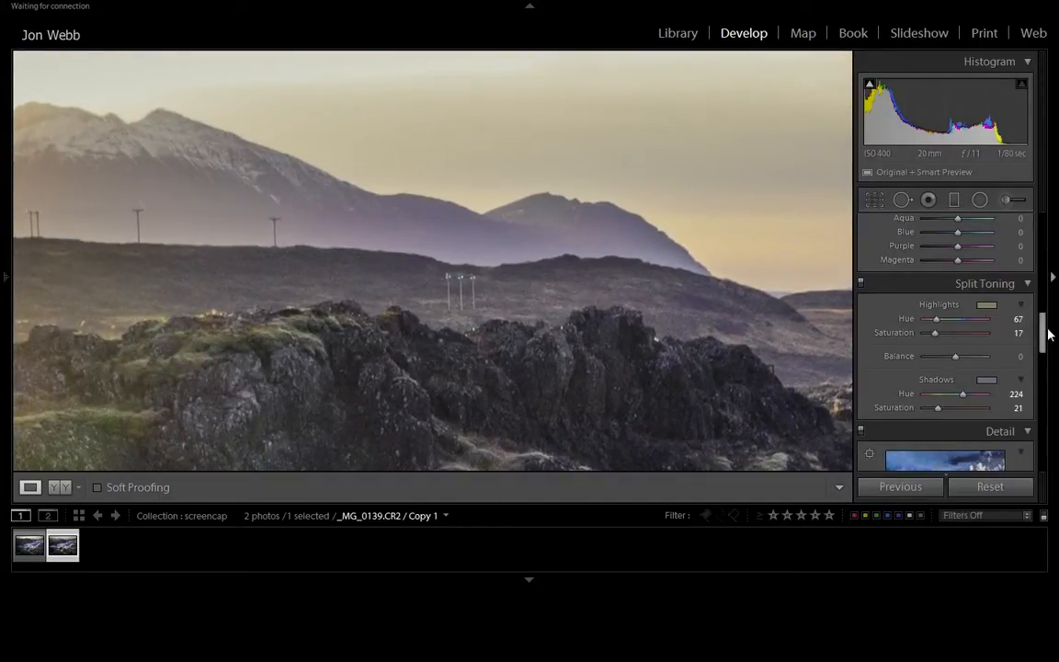
left_click_drag(1044, 331, 1042, 384)
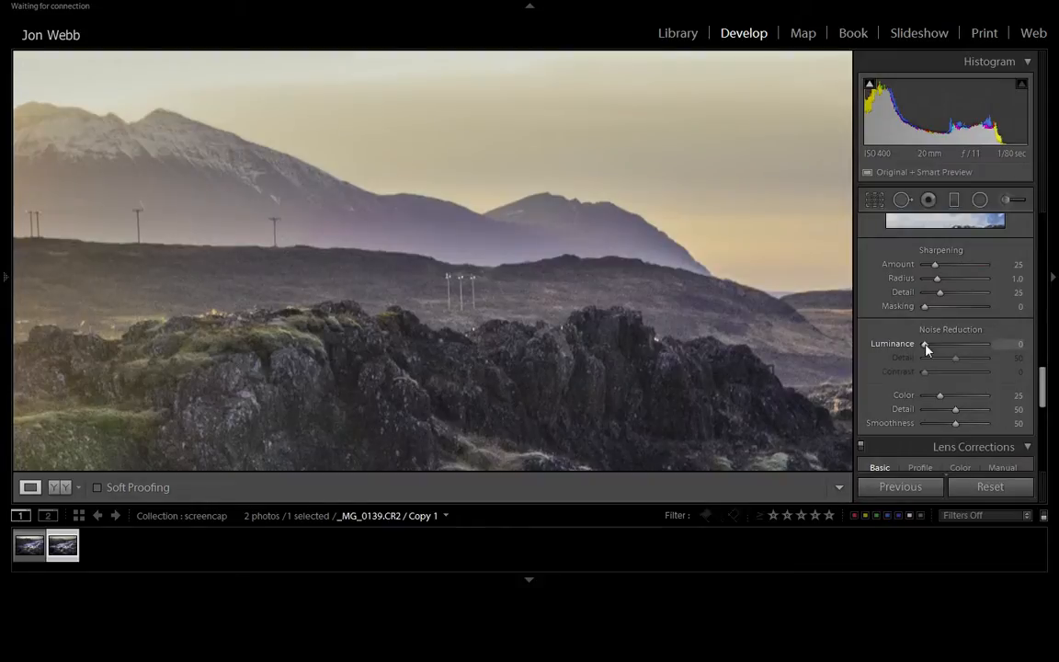
left_click_drag(925, 348, 928, 349)
left_click_drag(932, 350, 930, 350)
left_click_drag(928, 349, 986, 349)
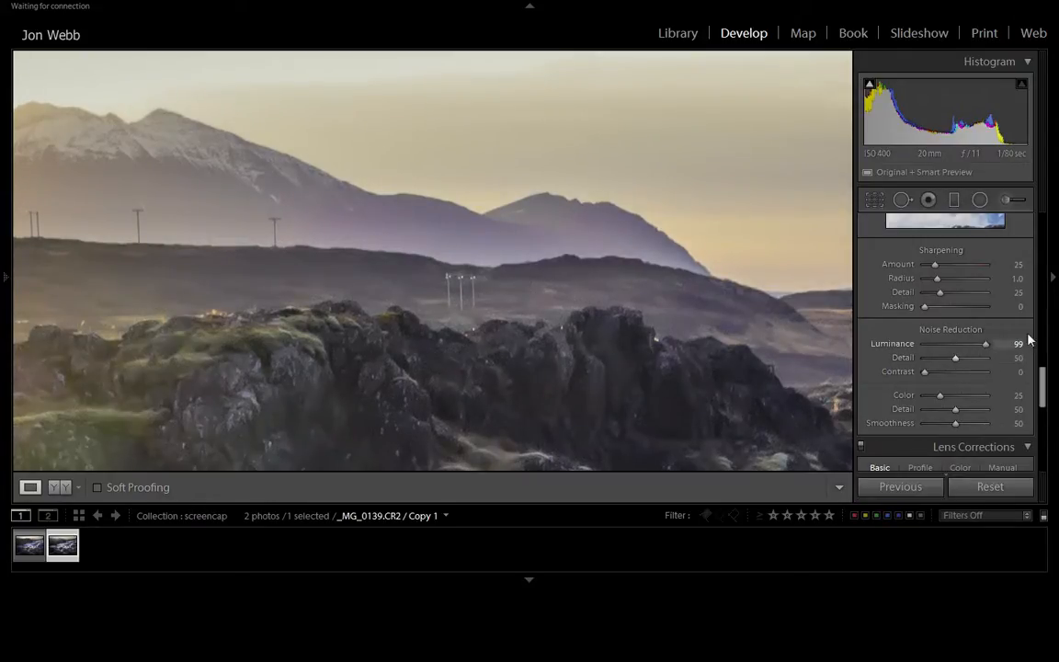
left_click_drag(986, 347, 930, 347)
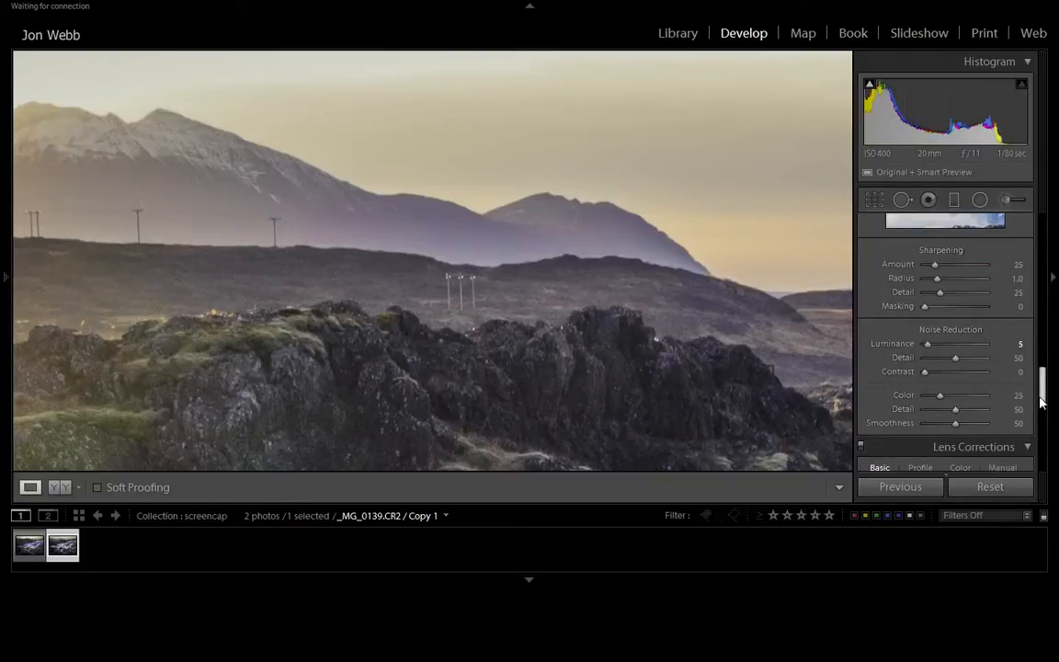
- Test the sharpening at its maximum Amount of 150, and settle on an Amount of 36
scroll(1042, 384, "up", 3)
left_click_drag(1042, 382, 1042, 379)
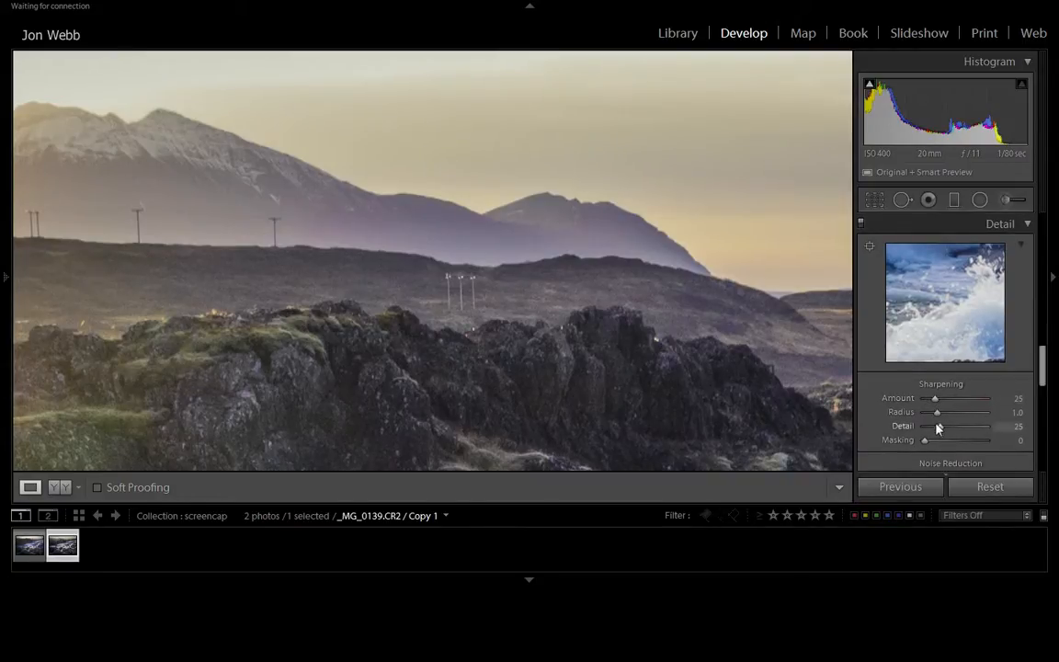
left_click_drag(936, 401, 977, 403)
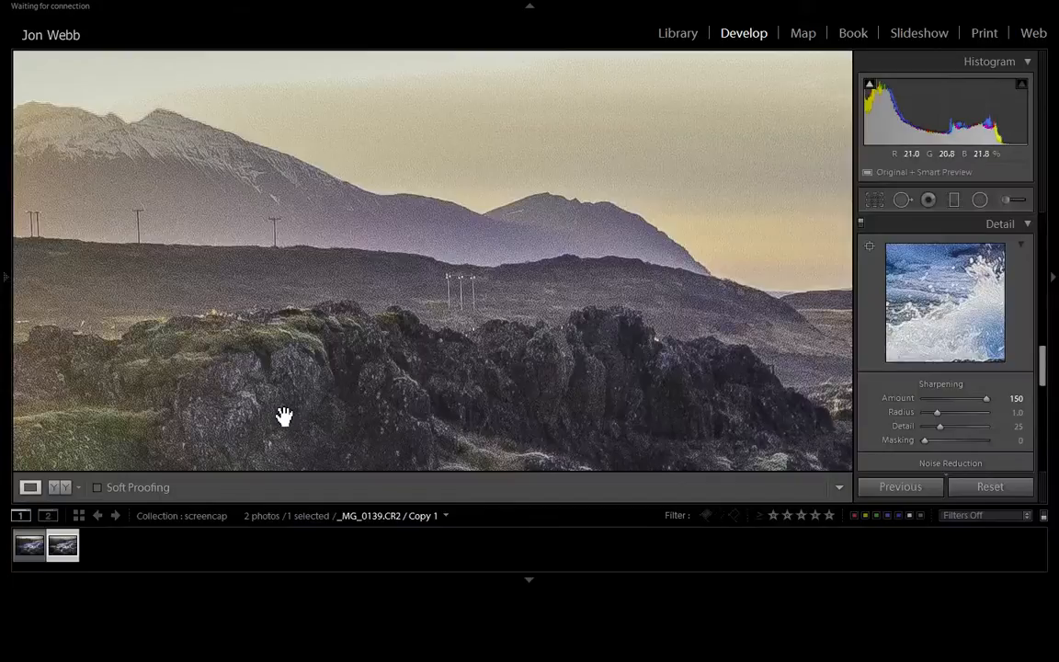
left_click_drag(984, 402, 938, 402)
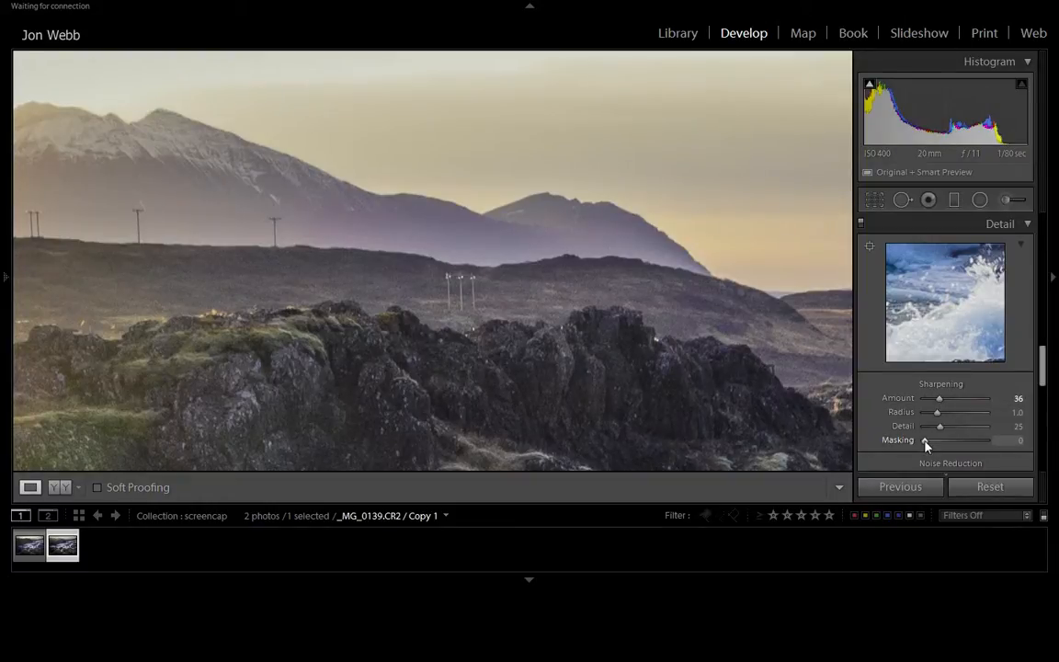
- Raise the sharpening Masking to 74 with the mask preview shown, limiting sharpening to the edges of the mountains and rocks
key("alt")
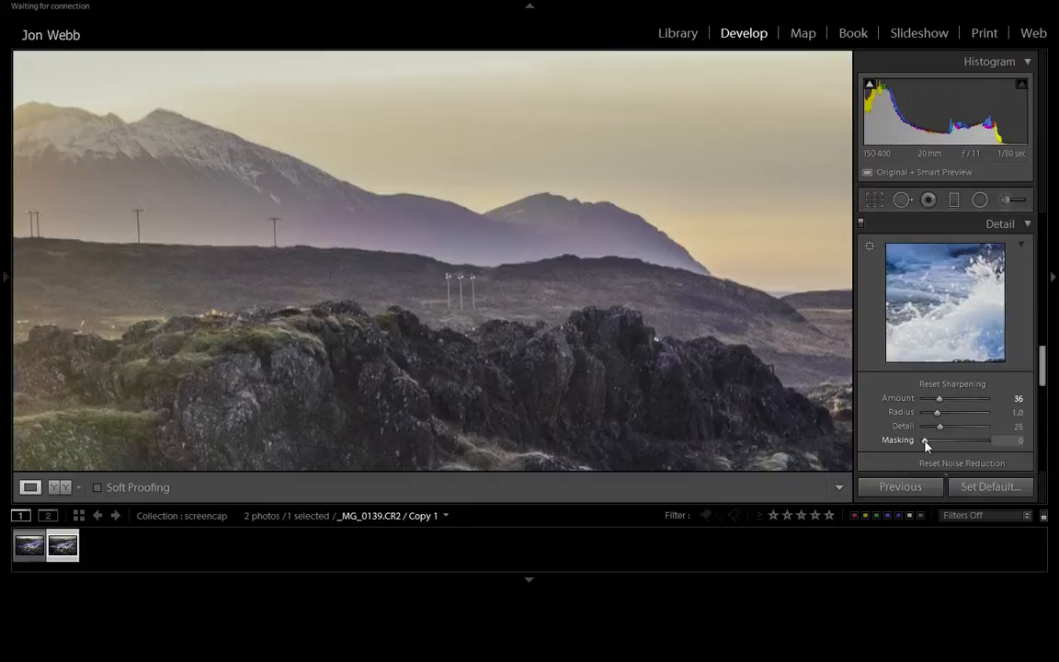
left_click(926, 441, "alt")
left_click_drag(925, 444, 941, 446)
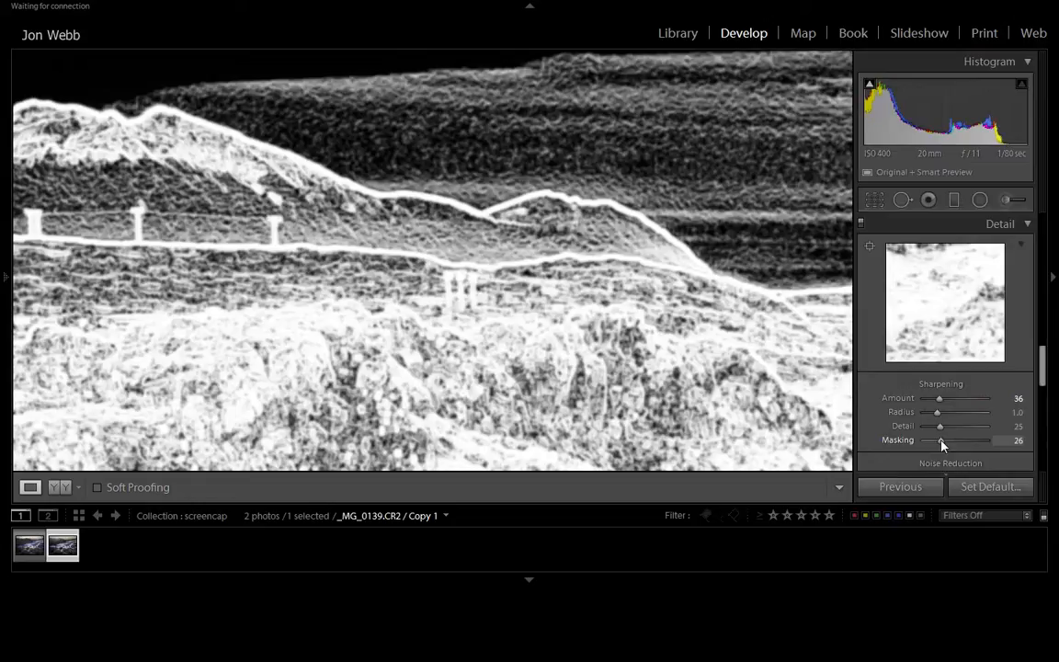
left_click_drag(941, 445, 969, 450)
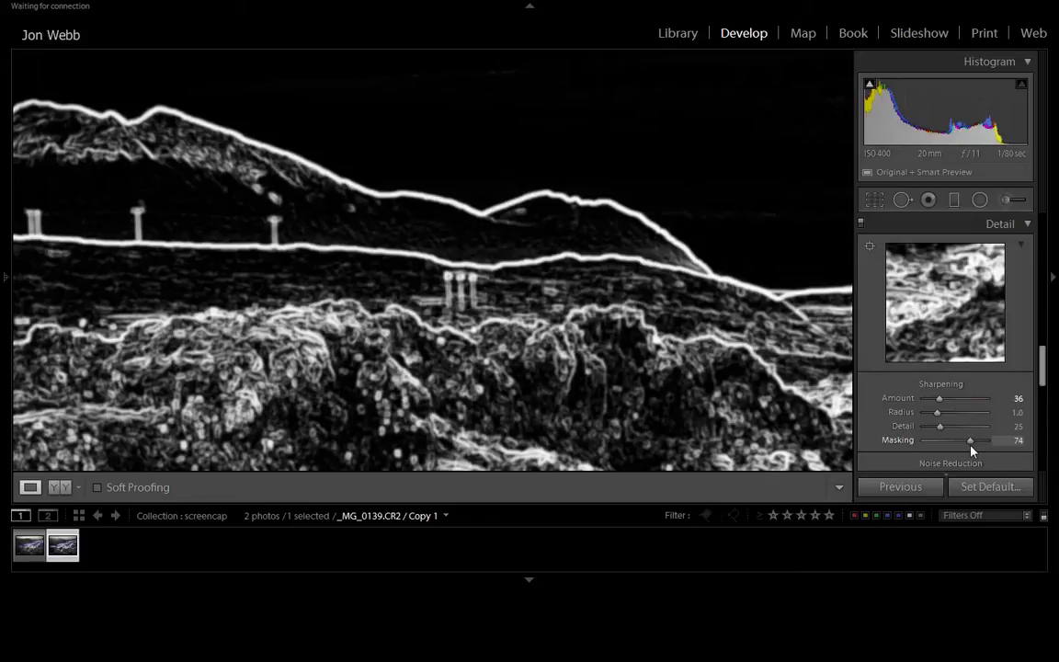
left_click_drag(972, 449, 971, 449)
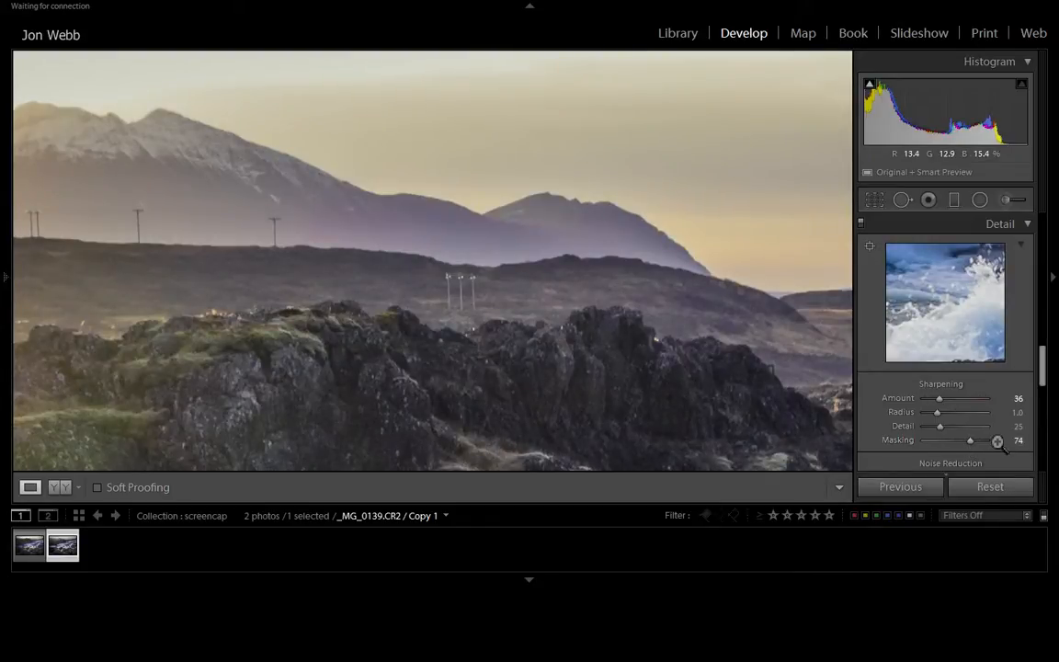
- Preview the sharpening mask over the whole photo and refine the Masking to 76 while checking the splashing water up close
left_click(634, 318)
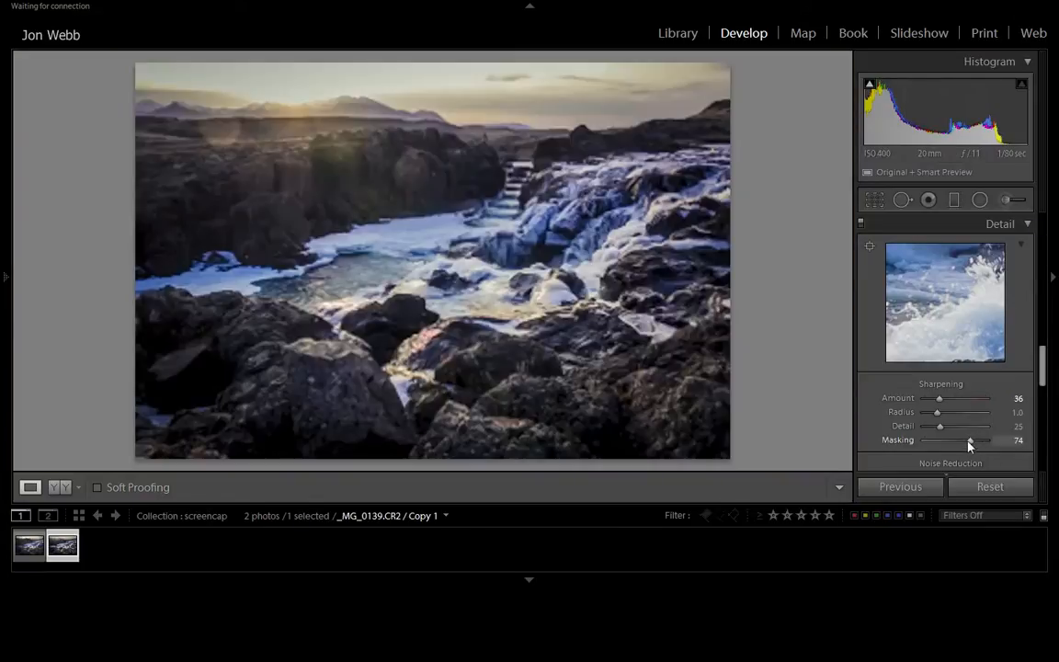
key("alt")
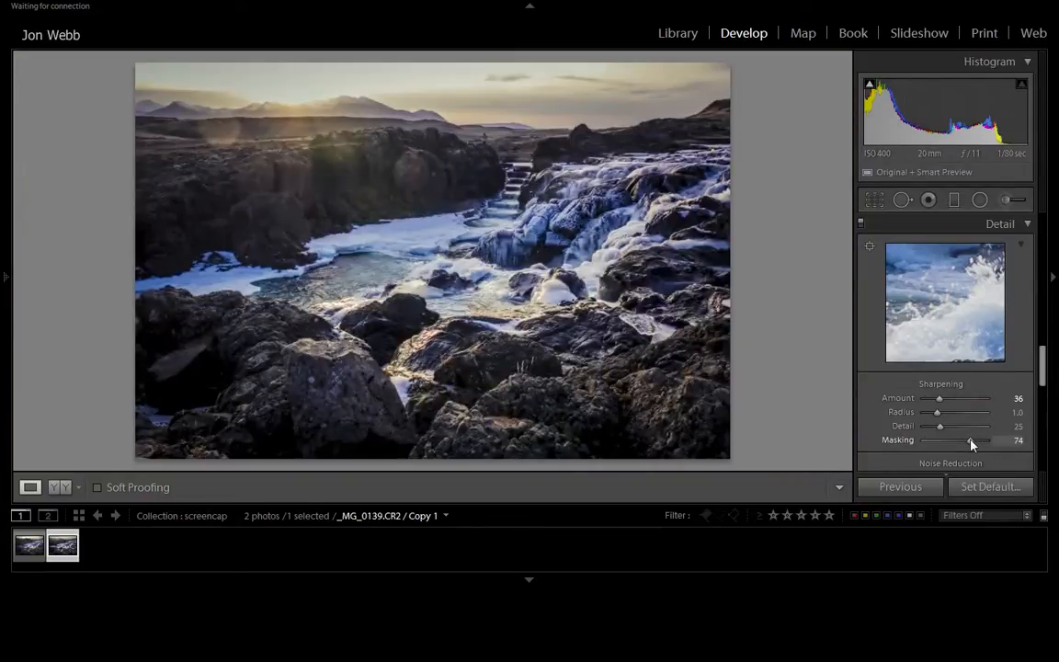
left_click(972, 444, "alt")
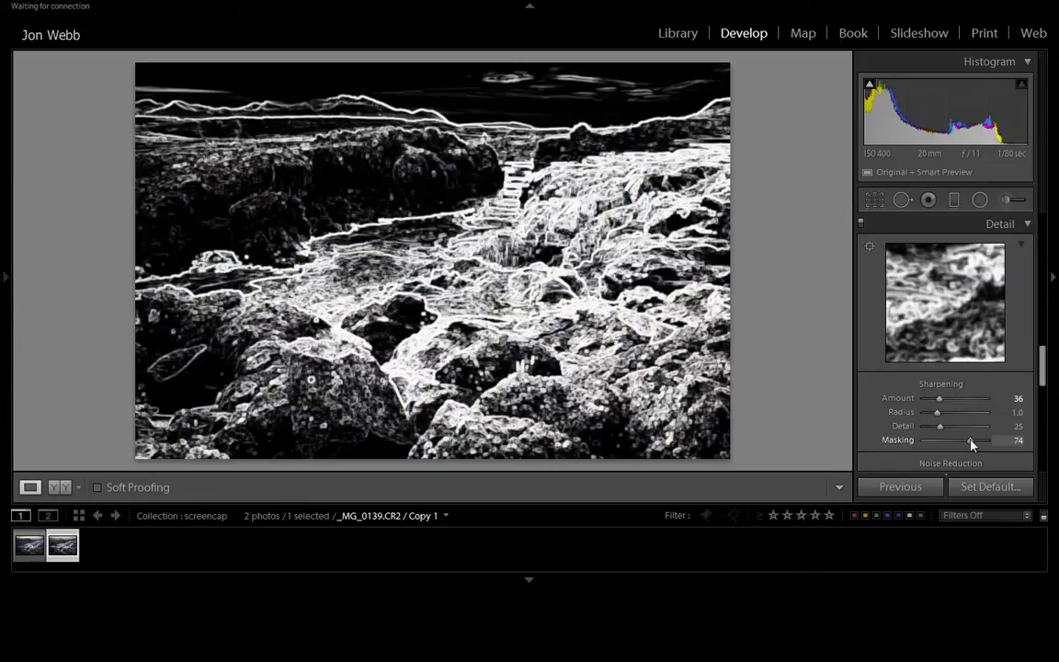
mouse_move(971, 445)
left_mouse_down("alt")
mouse_move(988, 445)
mouse_move(974, 445)
left_mouse_up("alt")
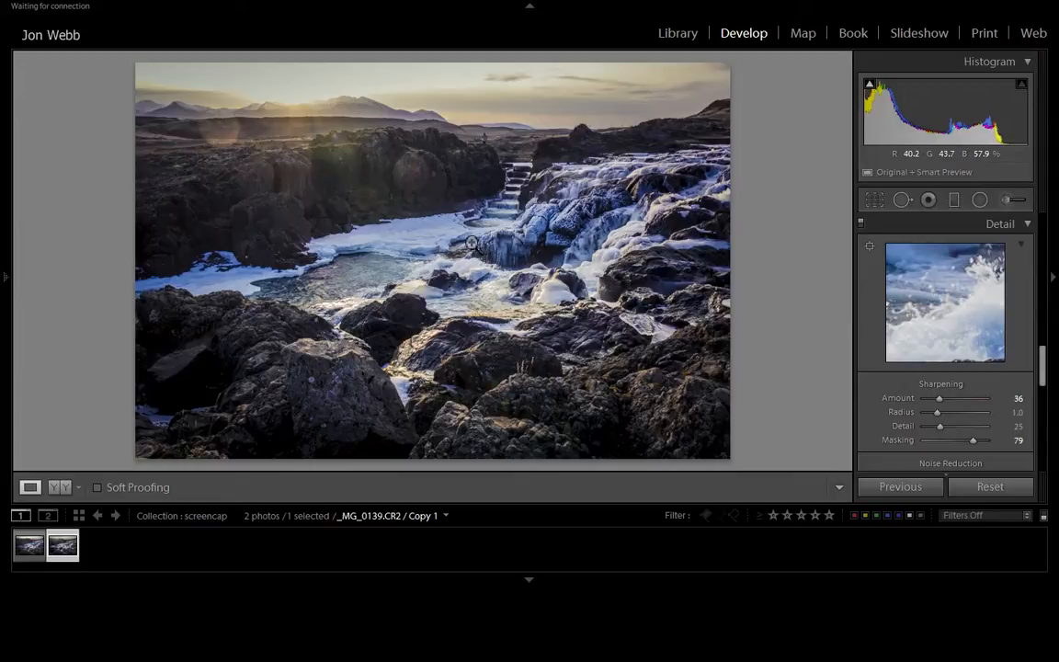
left_click(429, 268)
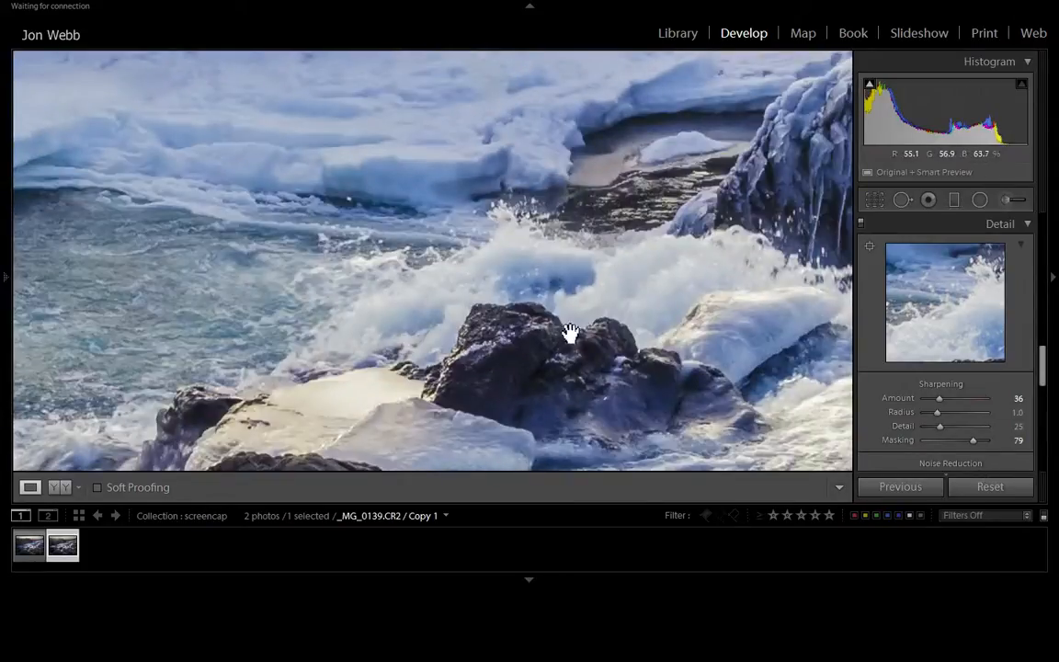
mouse_move(976, 442)
left_mouse_down()
mouse_move(965, 446)
mouse_move(973, 456)
left_mouse_up()
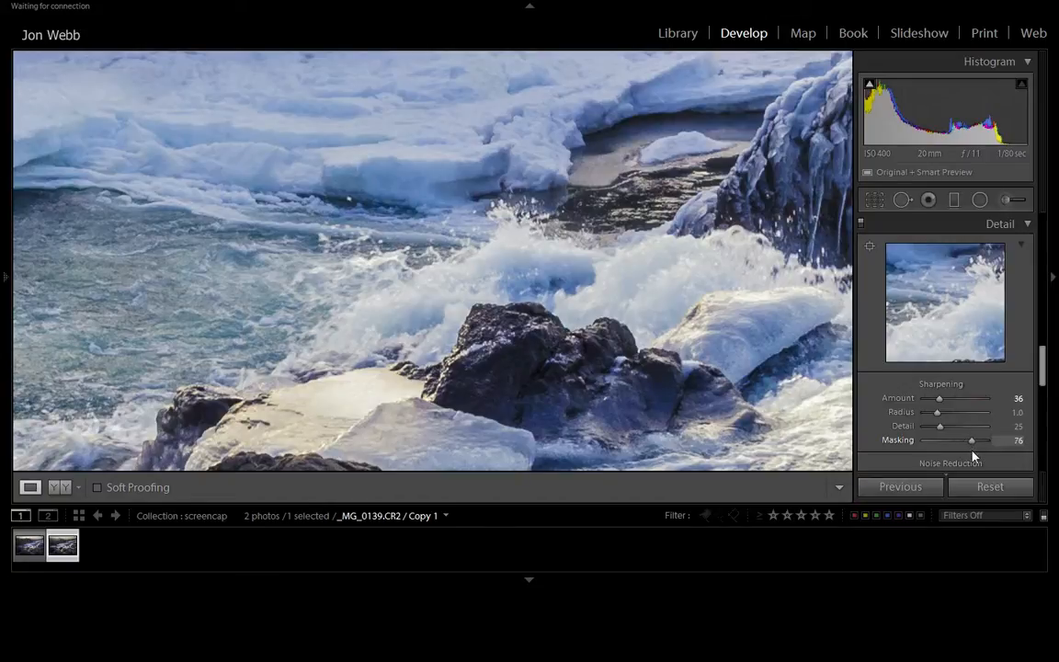
- Inspect the ice, rocks and hiker up close, comparing the photo with the Detail adjustments off and on
left_click_drag(521, 106, 346, 346)
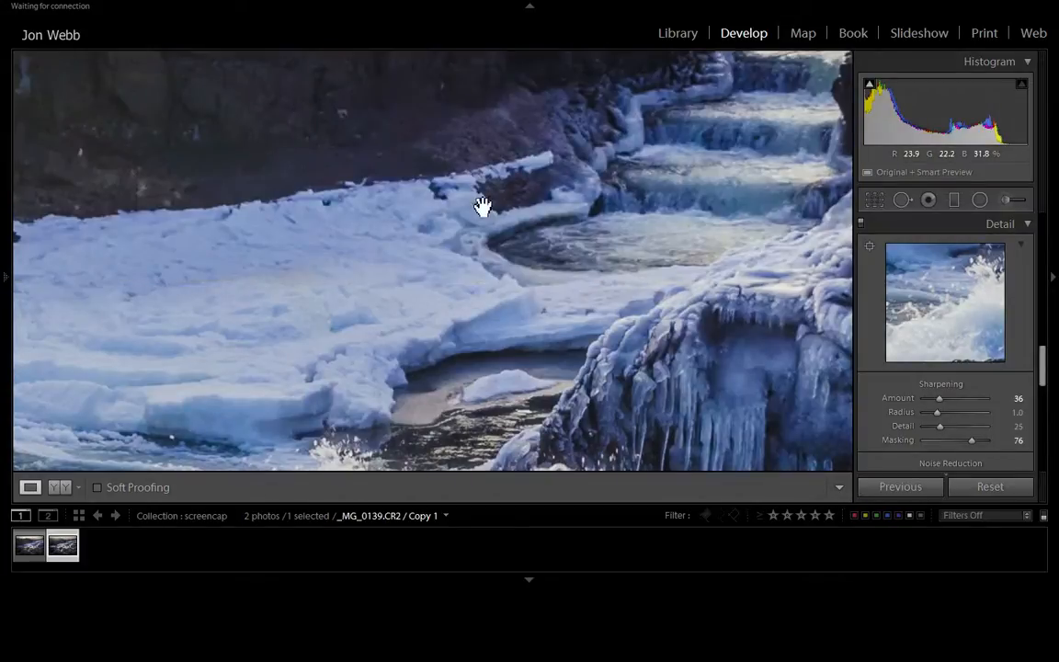
left_click(282, 99)
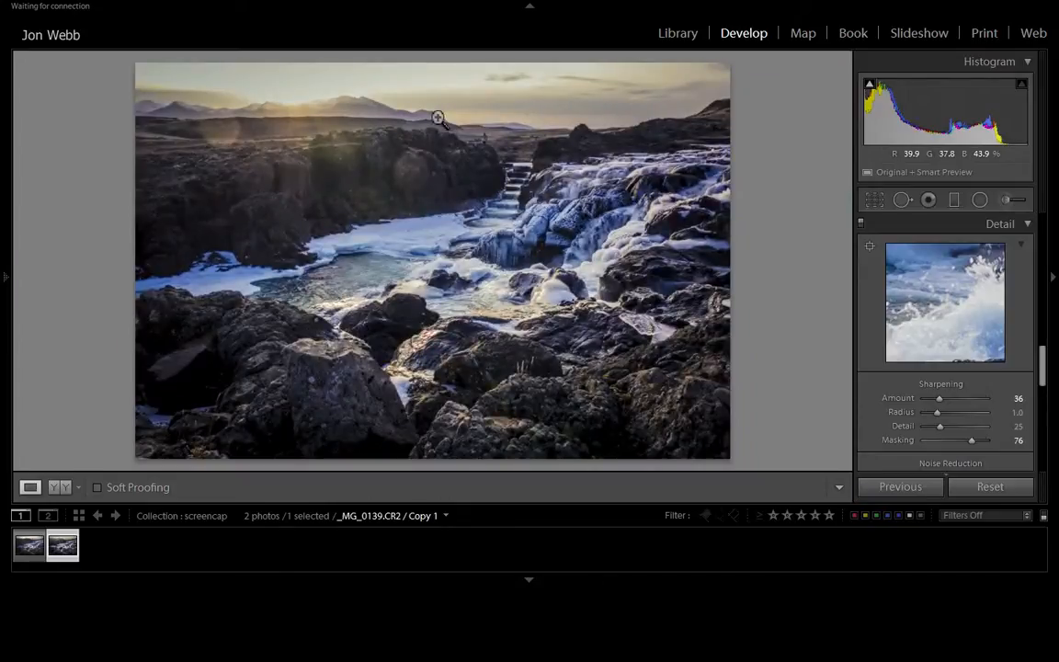
left_click(470, 135)
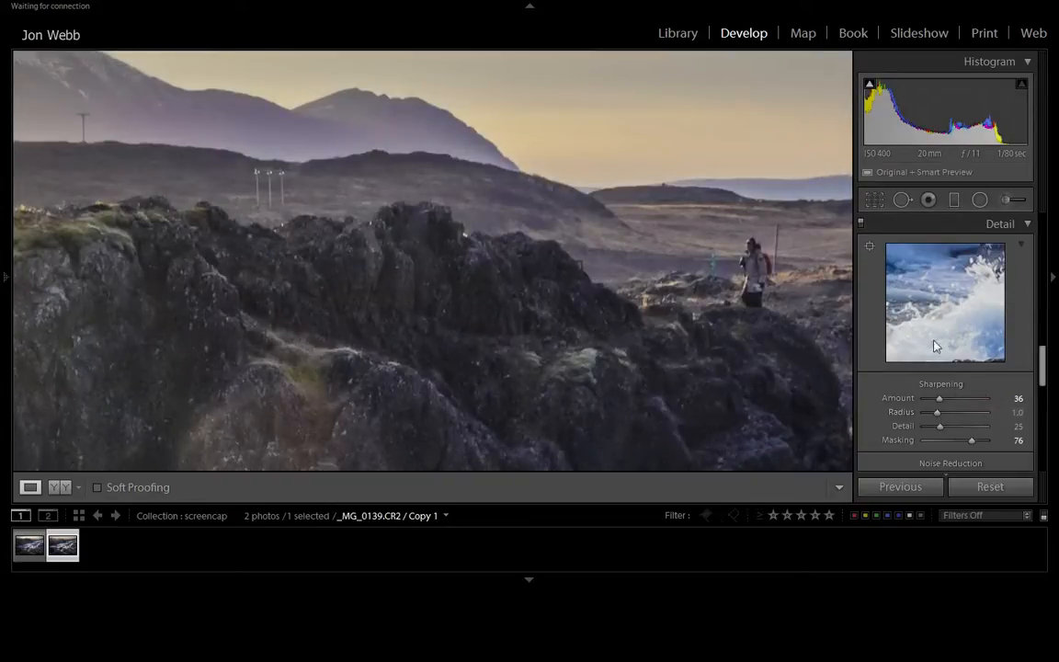
scroll(1037, 370, "up", 1)
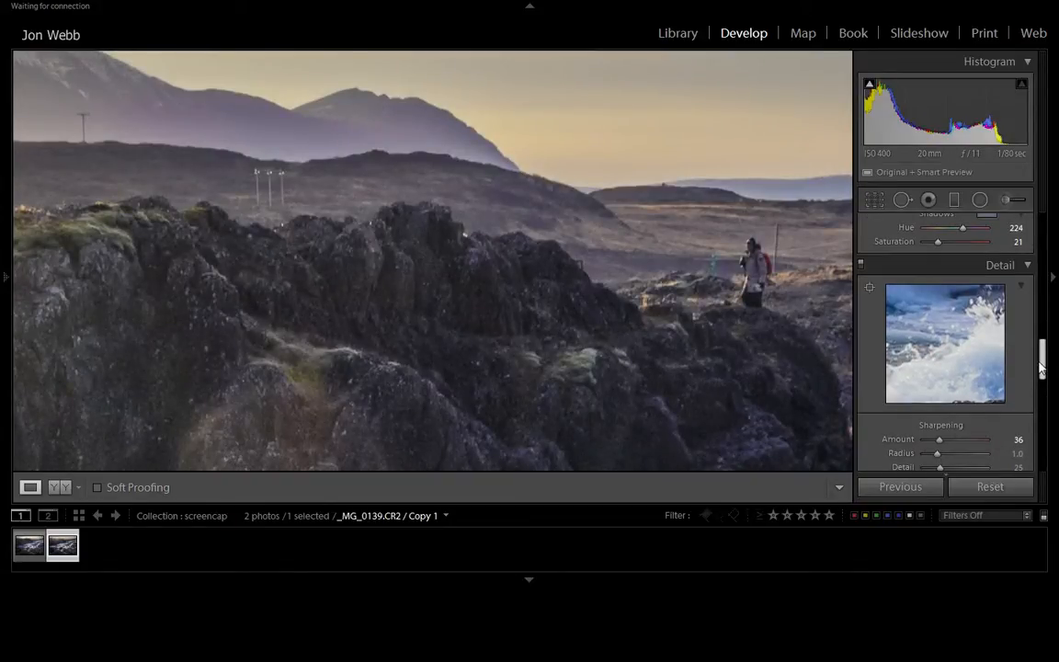
left_click(861, 266)
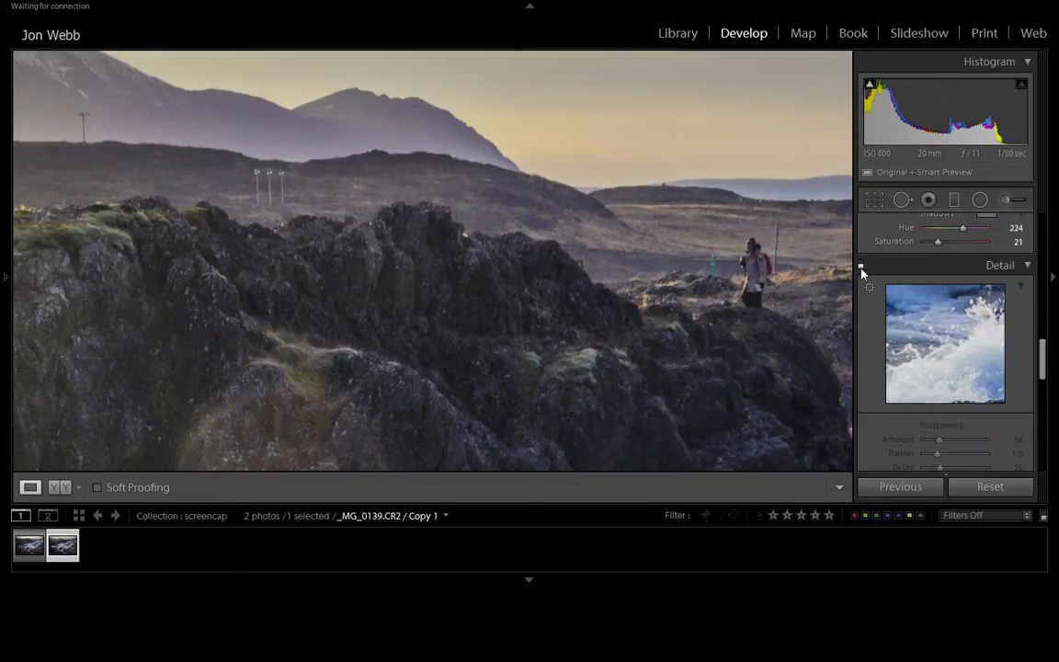
left_click(861, 266)
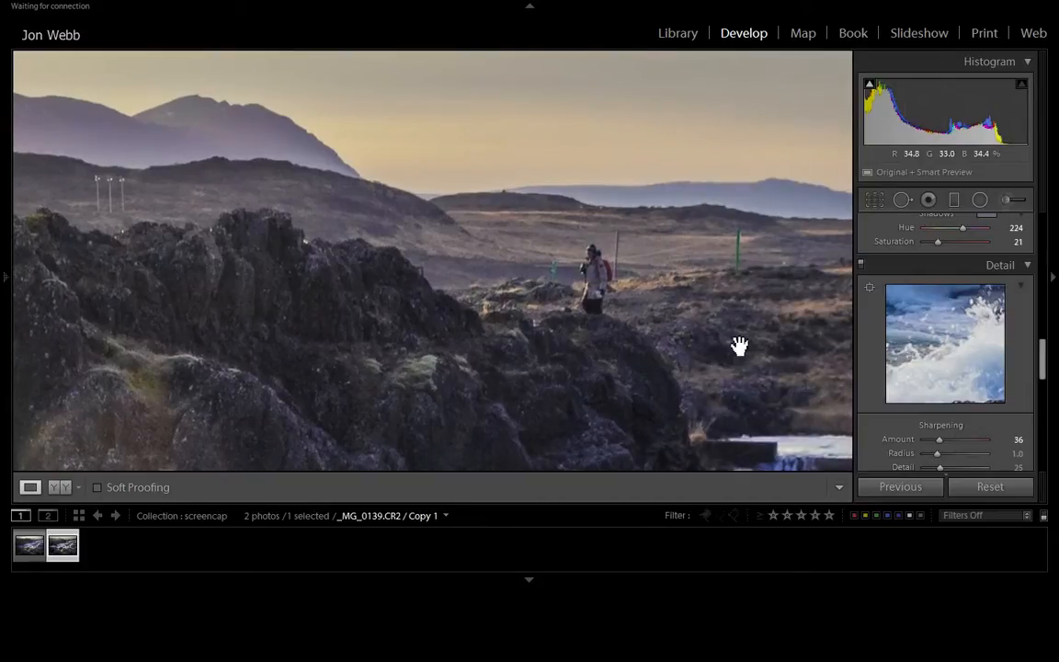
left_click_drag(737, 344, 607, 297)
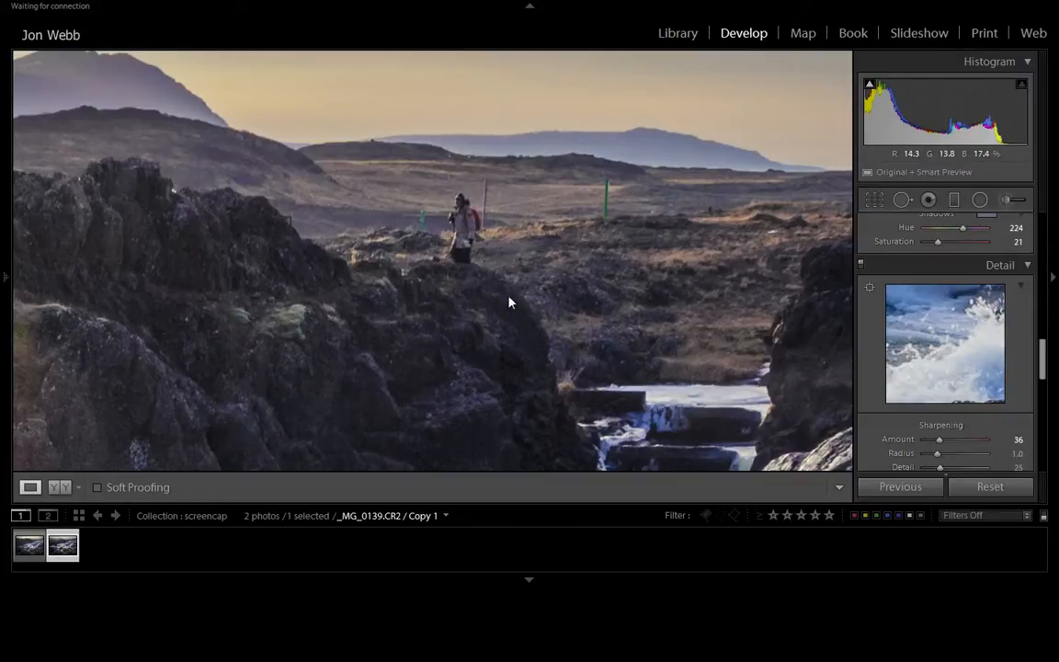
left_click(547, 364)
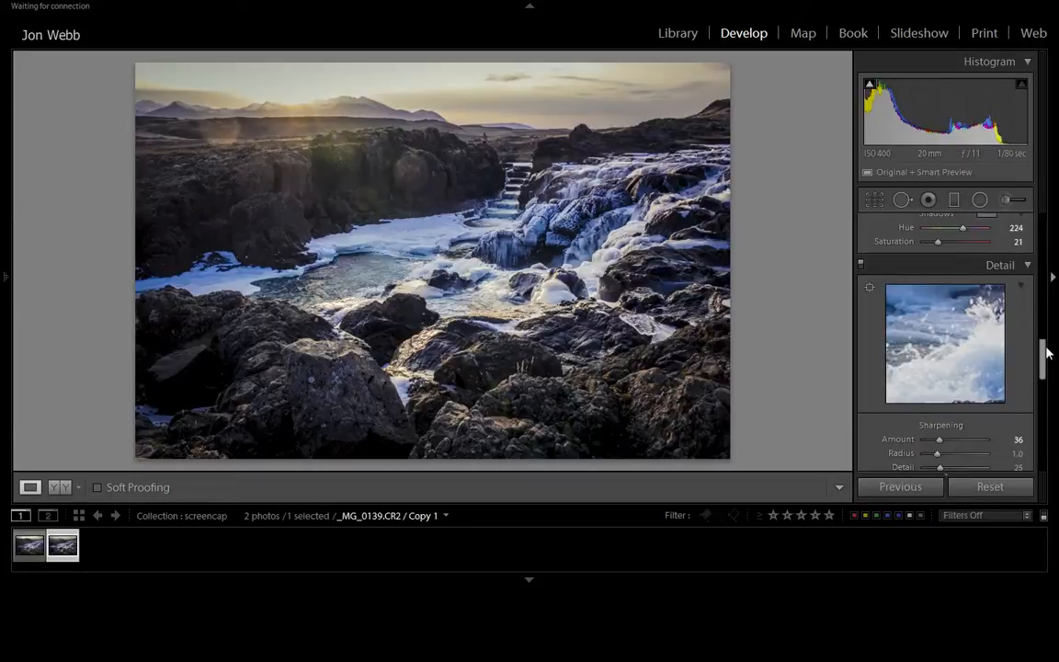
- Draw a large elliptical radial filter around the icy pool and waterfall, and centre it on the foaming water
left_click_drag(1045, 354, 1045, 331)
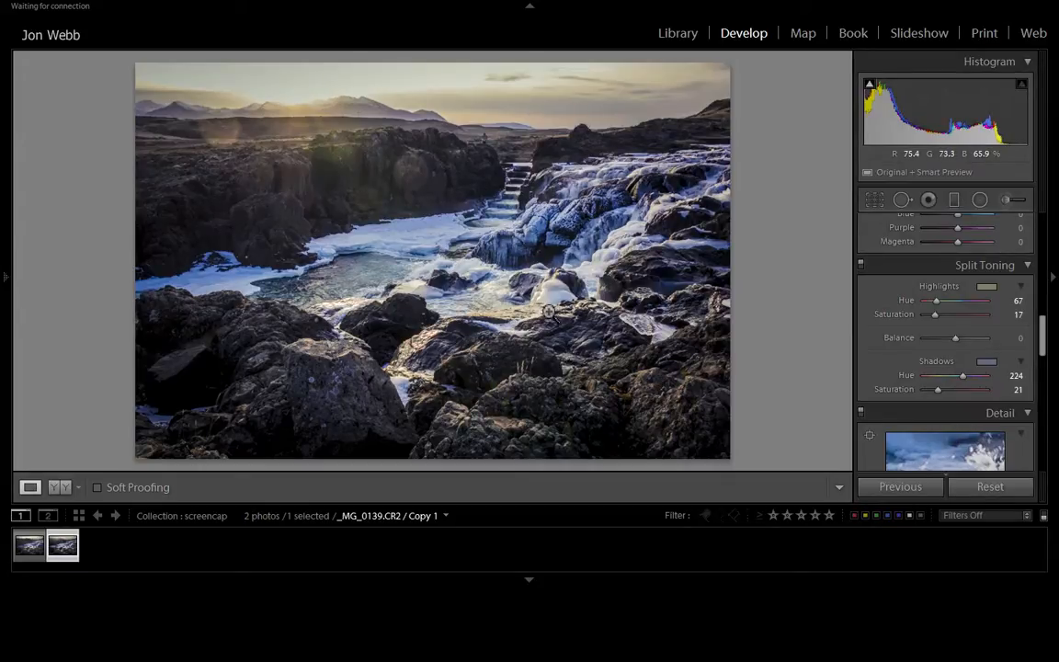
left_click_drag(1040, 339, 1043, 230)
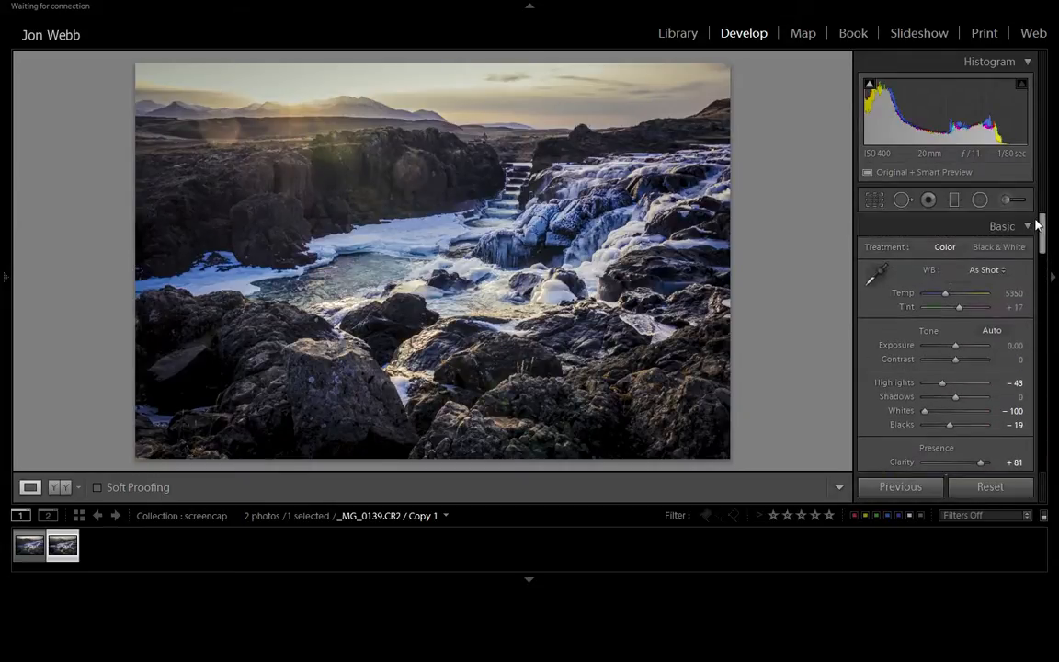
left_click(981, 201)
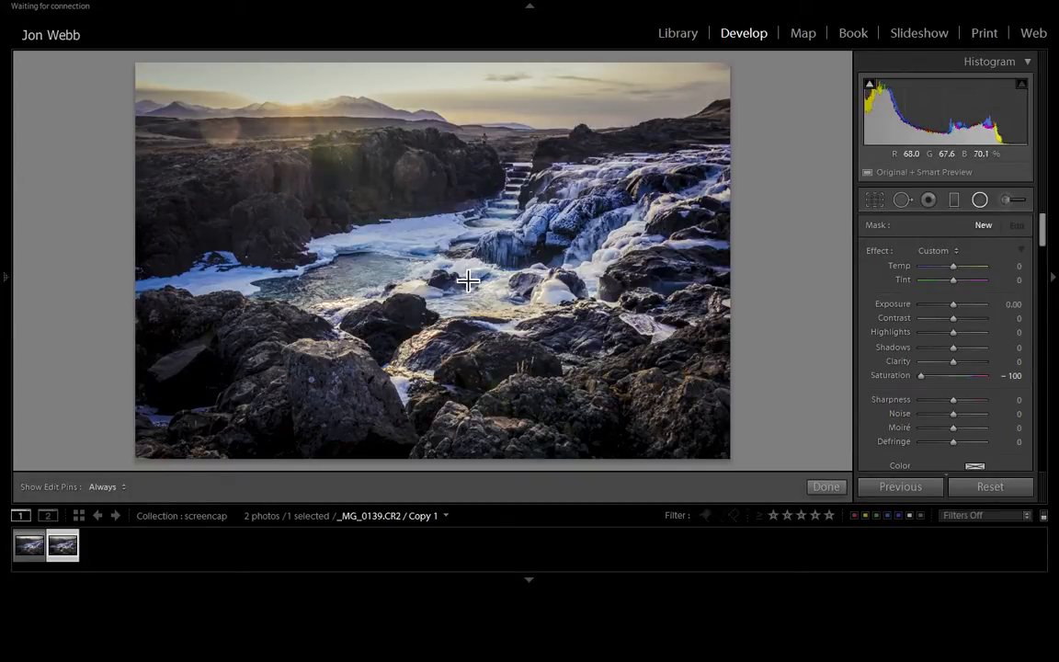
left_click_drag(487, 286, 615, 405)
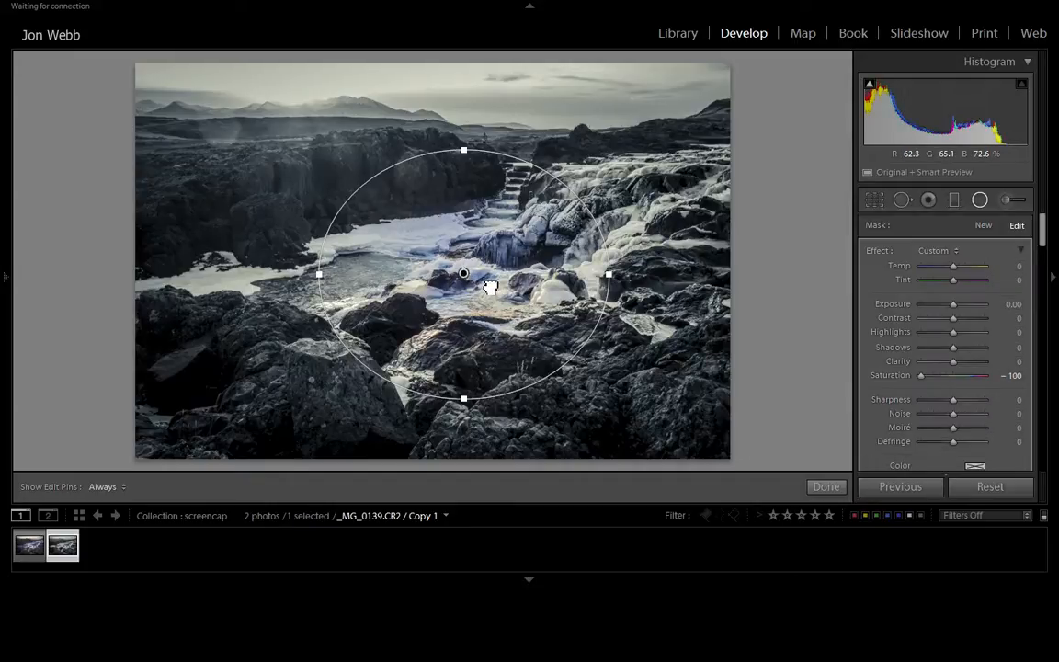
left_click_drag(490, 287, 489, 285)
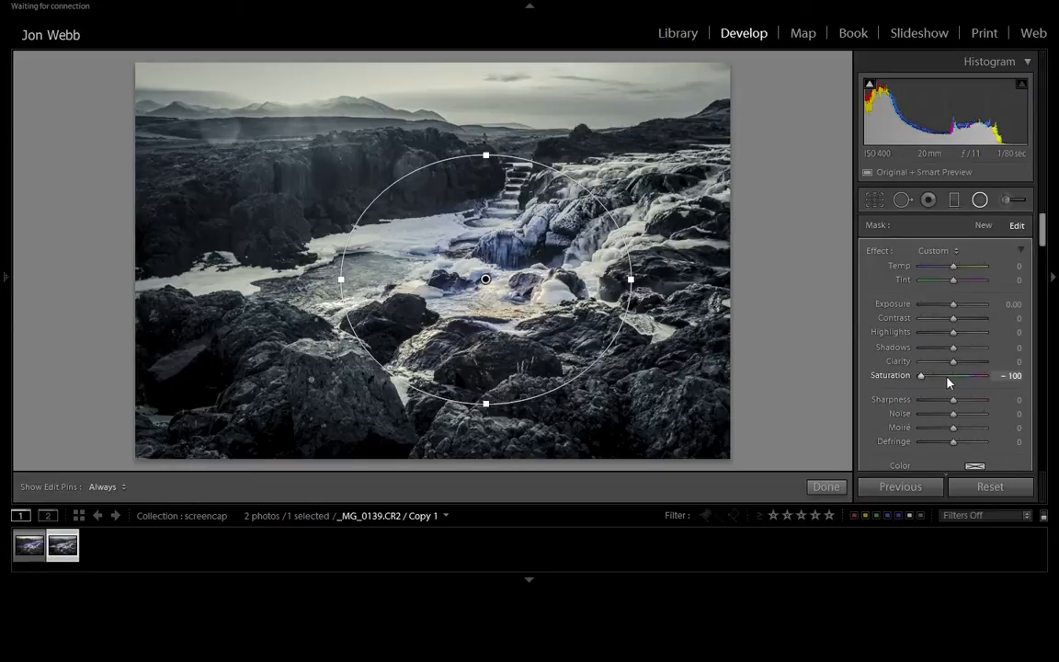
- Reset the radial filter's Saturation to 0, set its Exposure to 1.61 and invert its mask
double_click(903, 376)
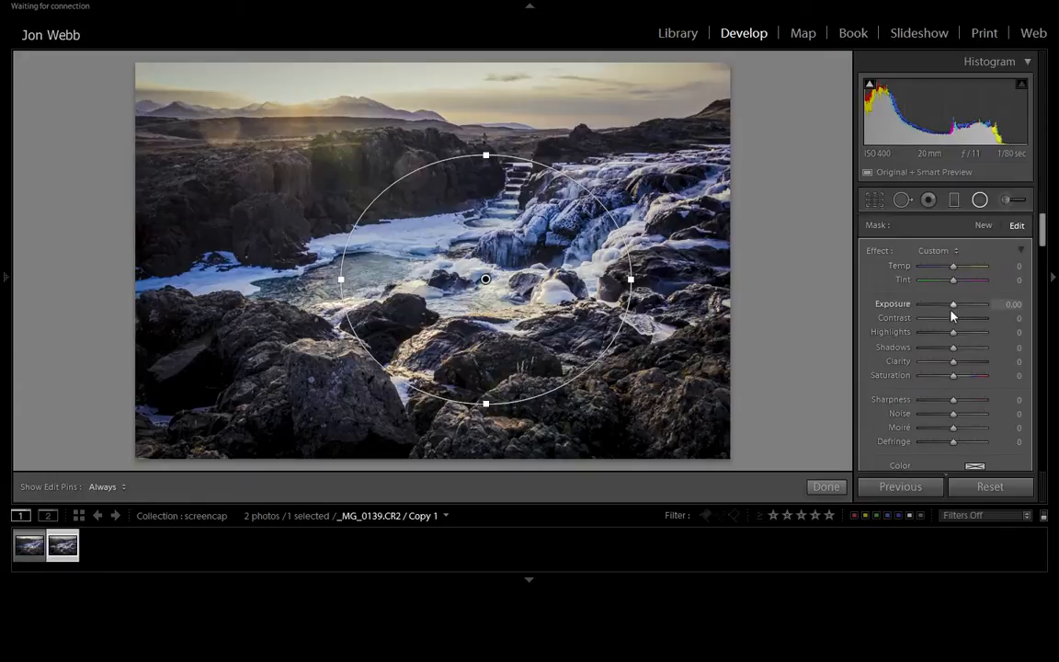
left_click_drag(952, 307, 964, 307)
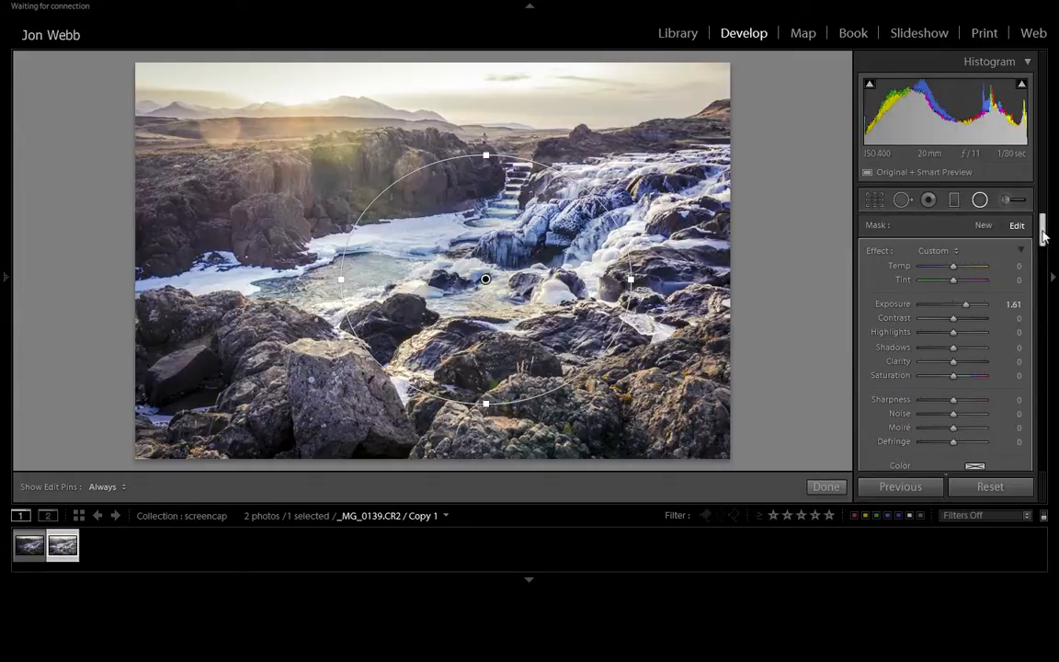
scroll(1044, 236, "down", 3)
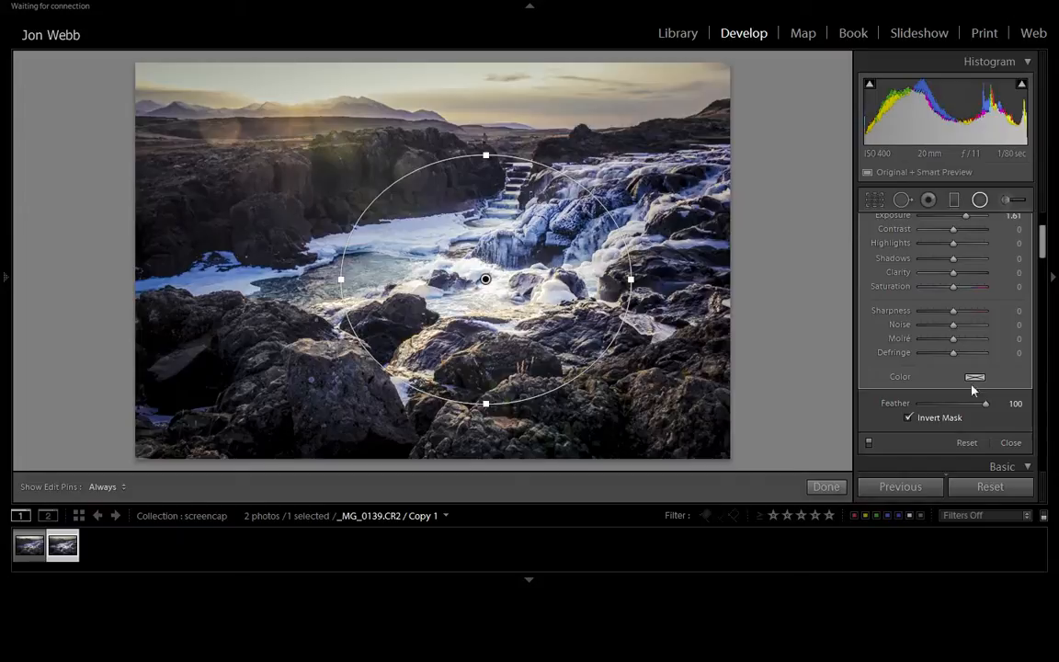
- Compare a radial filter Feather of 33 with 100, set the filter's Exposure to 0.41 and close it
left_click_drag(985, 403, 940, 406)
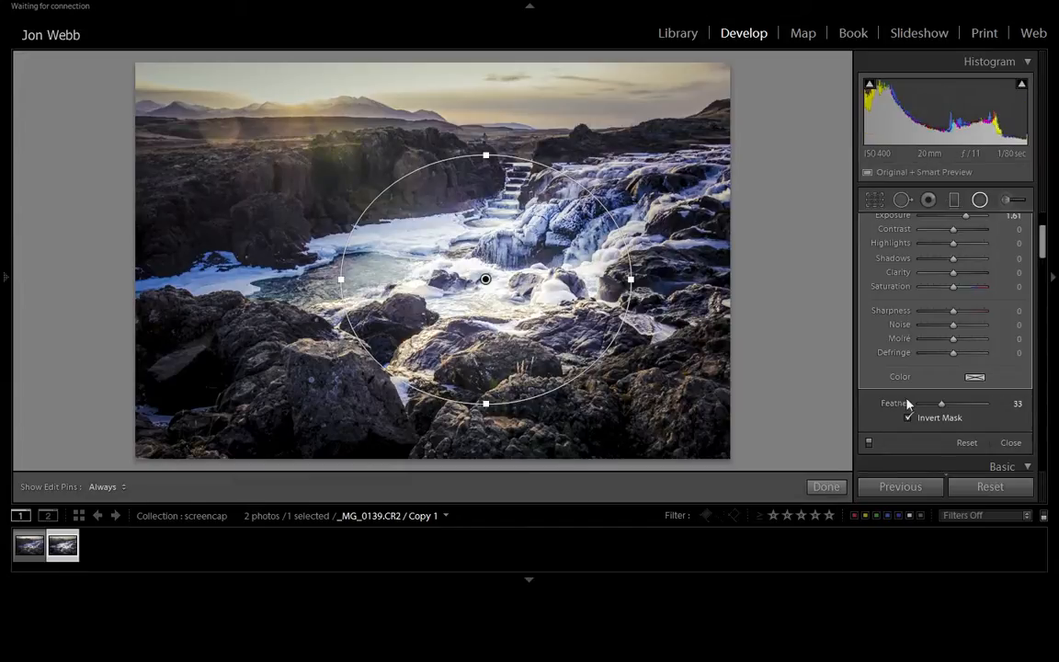
left_click_drag(942, 405, 1002, 408)
left_click_drag(1042, 237, 1042, 226)
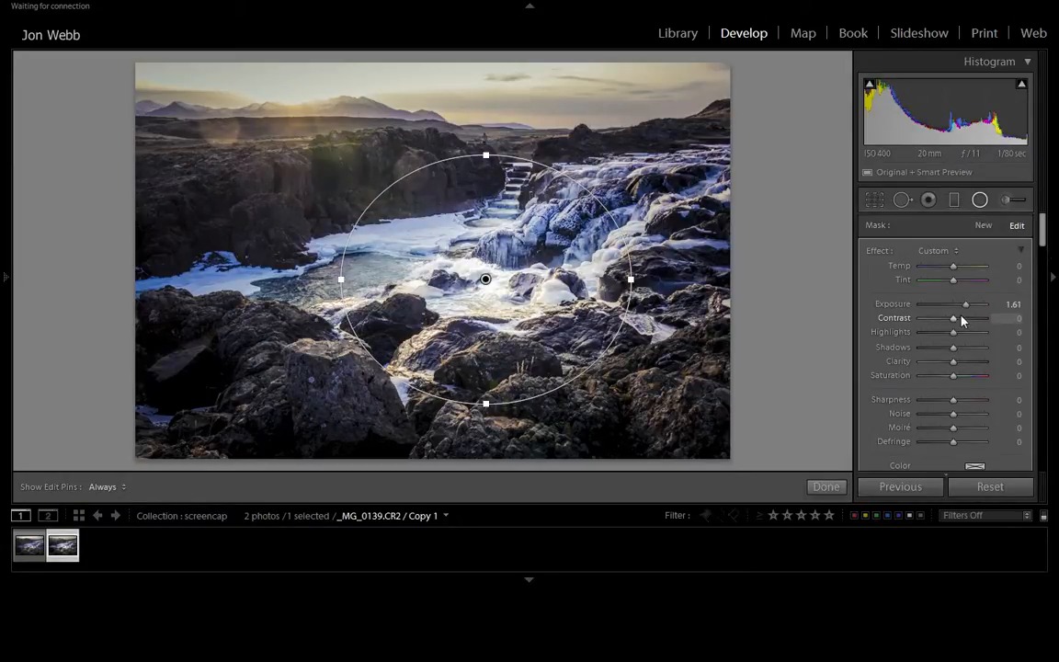
left_click_drag(966, 312, 961, 312)
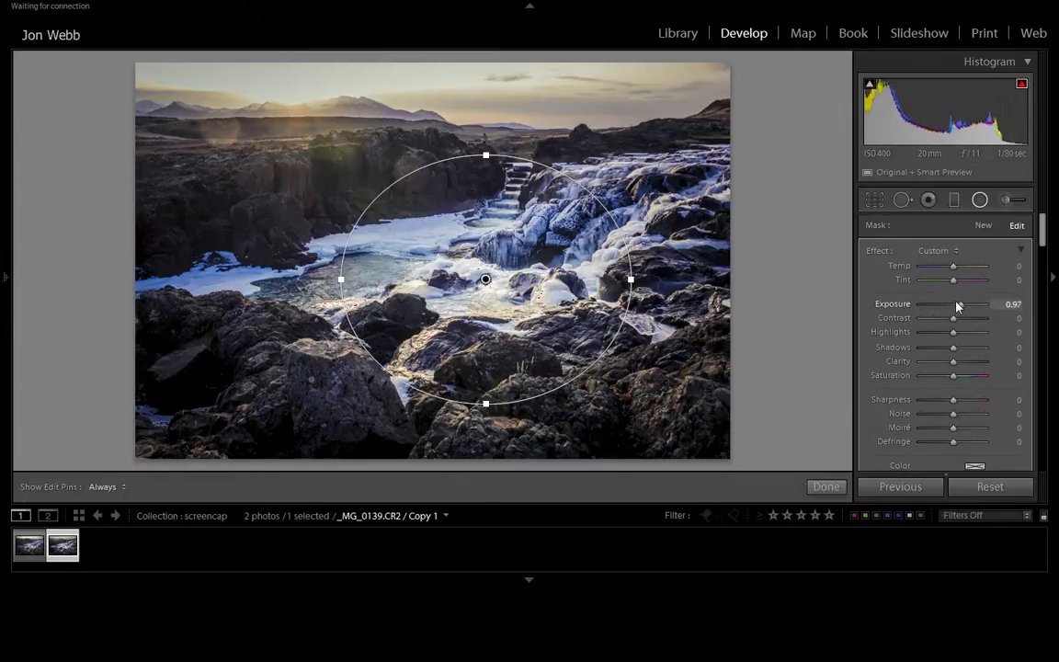
left_click_drag(961, 309, 964, 309)
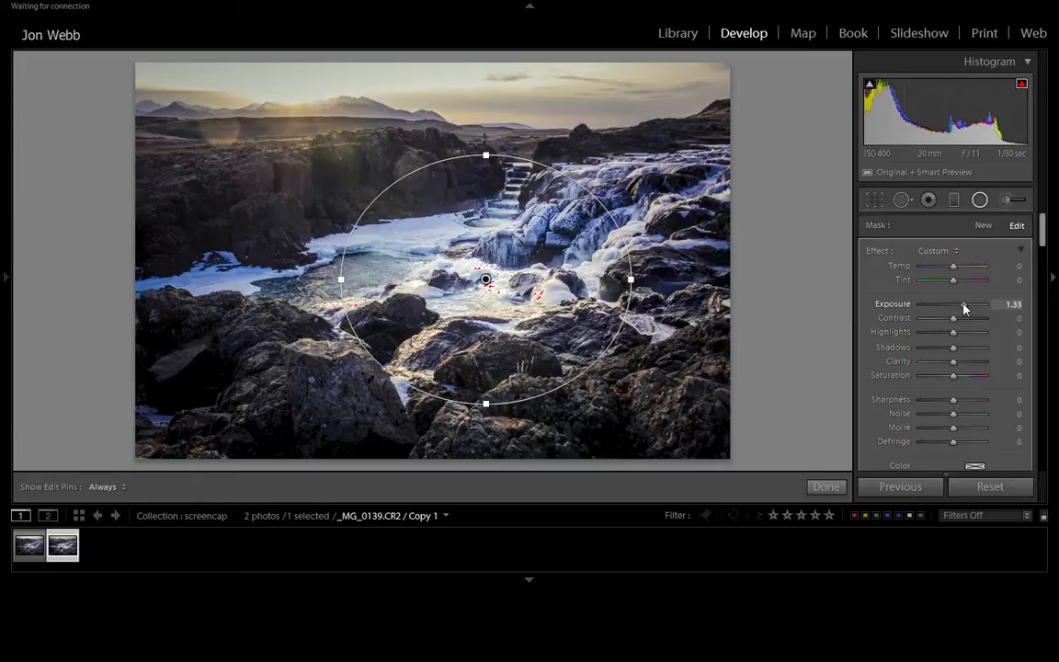
left_click_drag(964, 309, 963, 310)
left_click_drag(962, 309, 964, 309)
left_click_drag(964, 310, 956, 303)
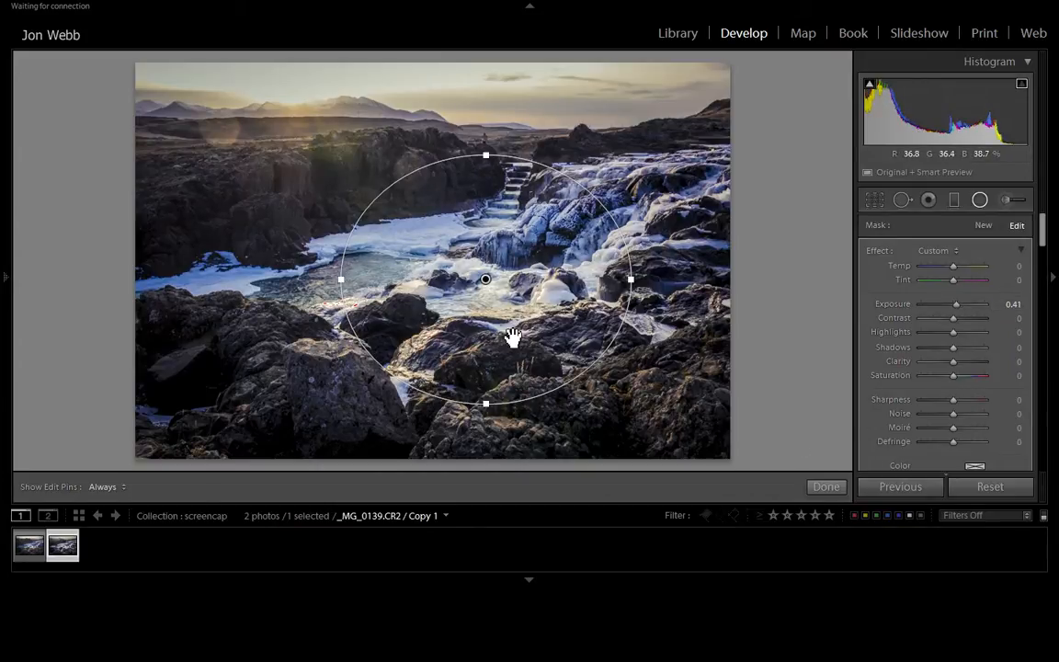
left_click(832, 486)
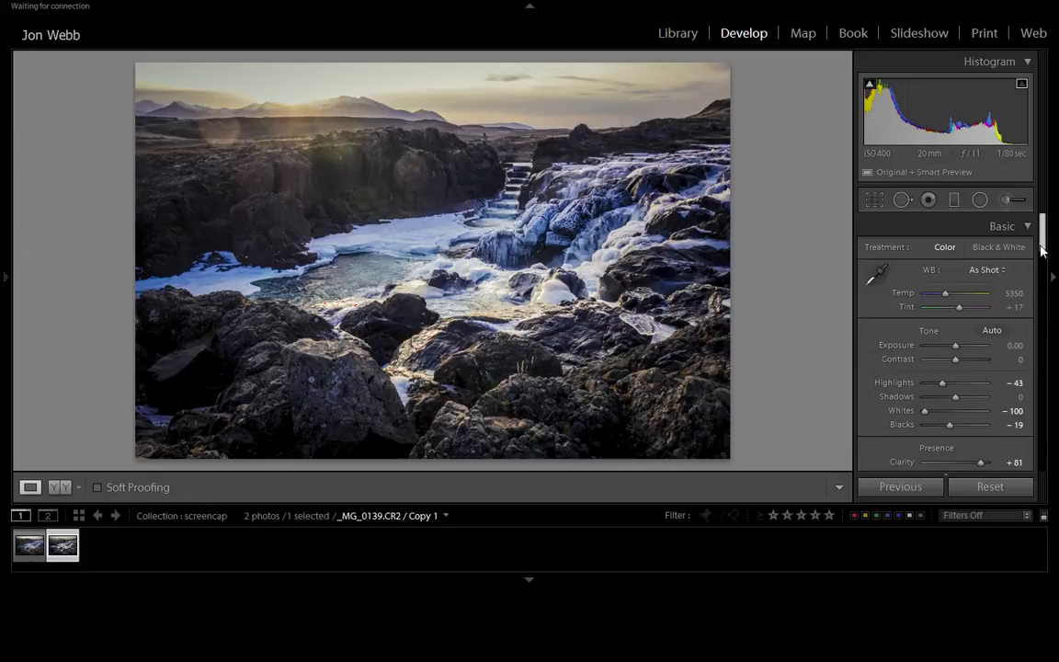
- Lower the whole photo's Exposure to -2.38 and reset its Highlights, Whites and Blacks to 0
mouse_move(1044, 232)
left_mouse_down()
mouse_move(1042, 283)
mouse_move(1057, 232)
left_mouse_up()
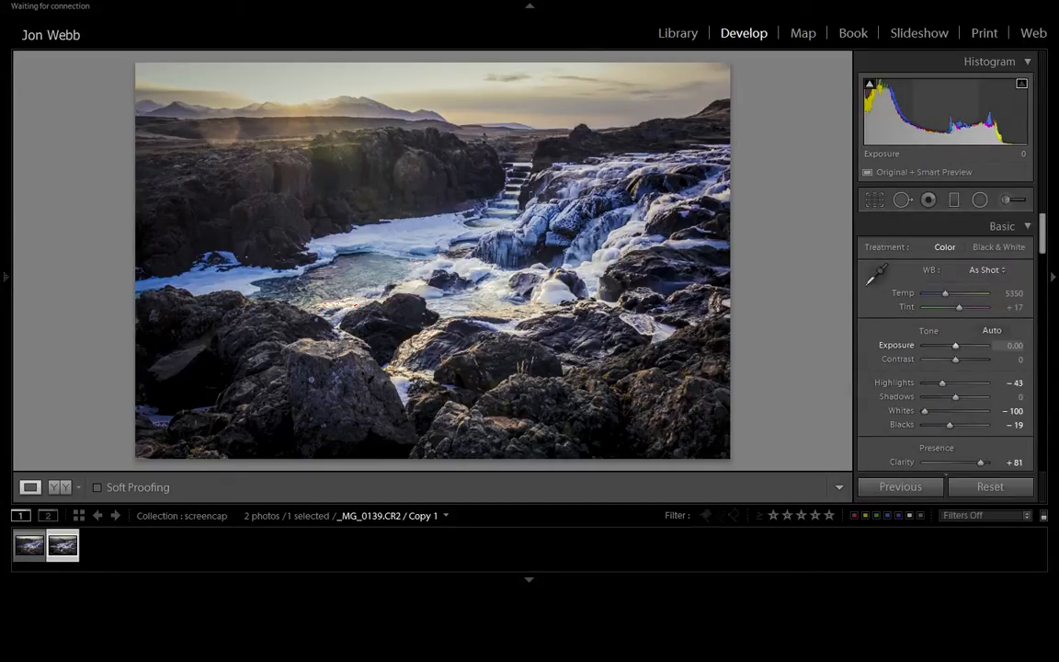
left_click_drag(952, 351, 944, 349)
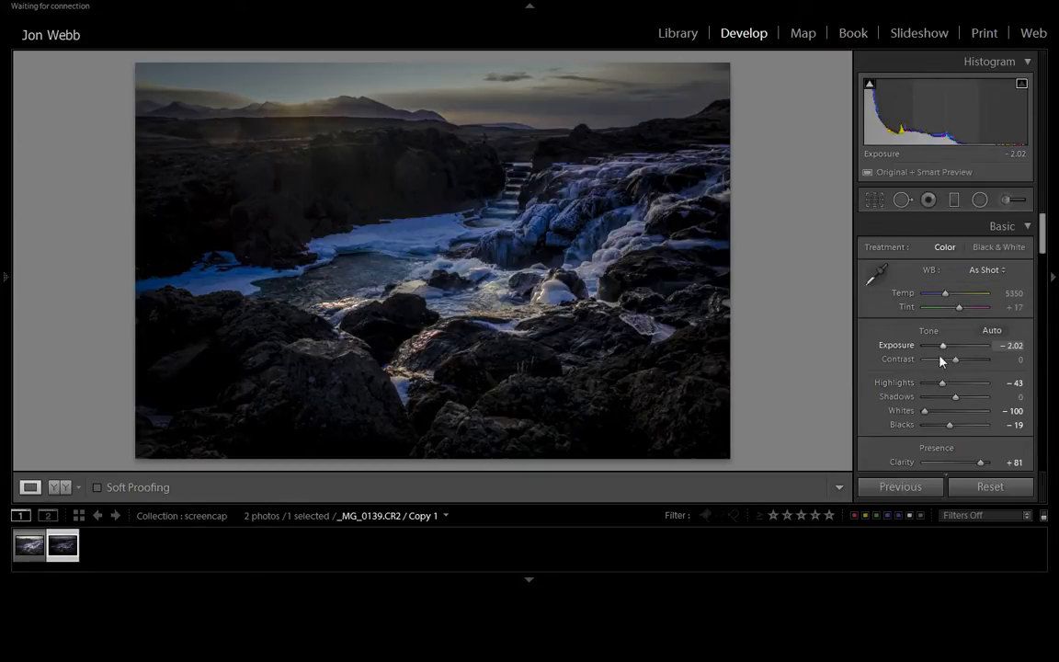
double_click(893, 383)
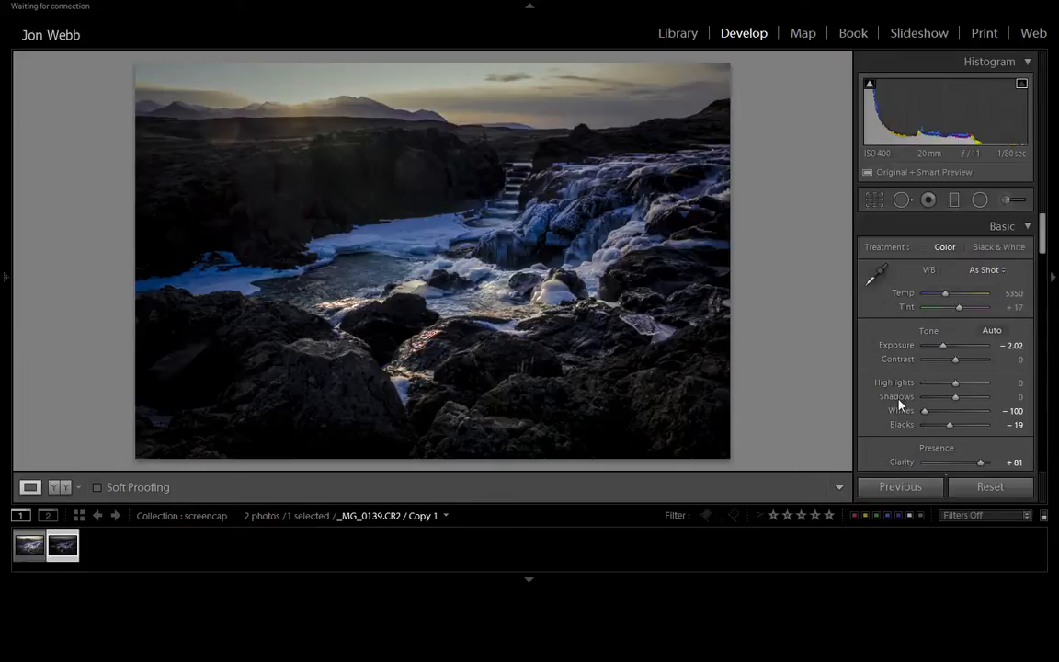
double_click(901, 410)
double_click(901, 425)
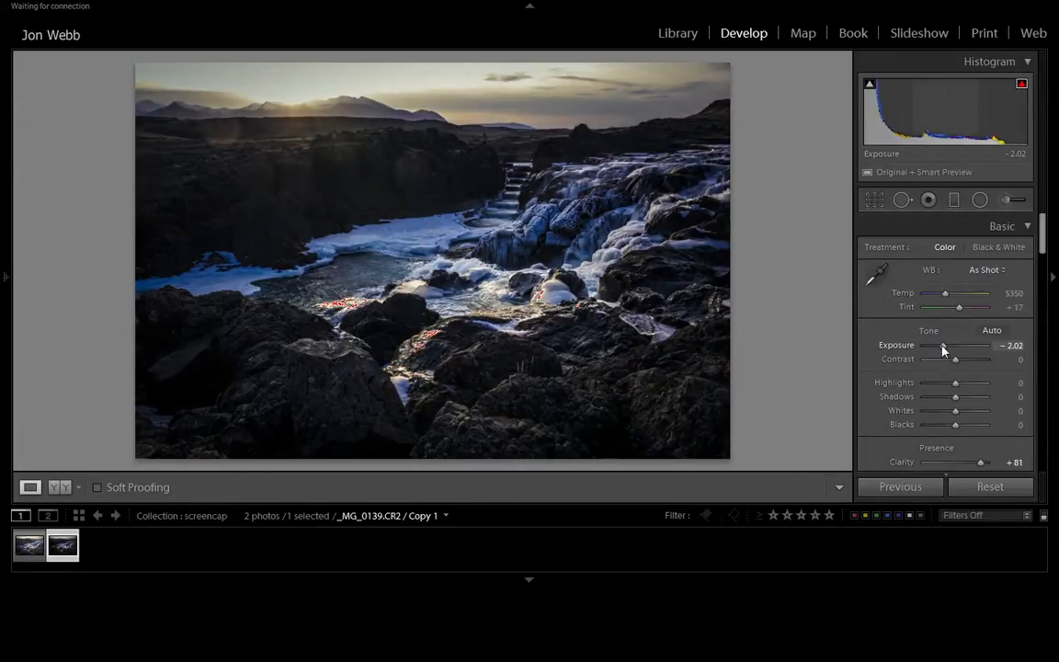
left_click_drag(942, 348, 939, 347)
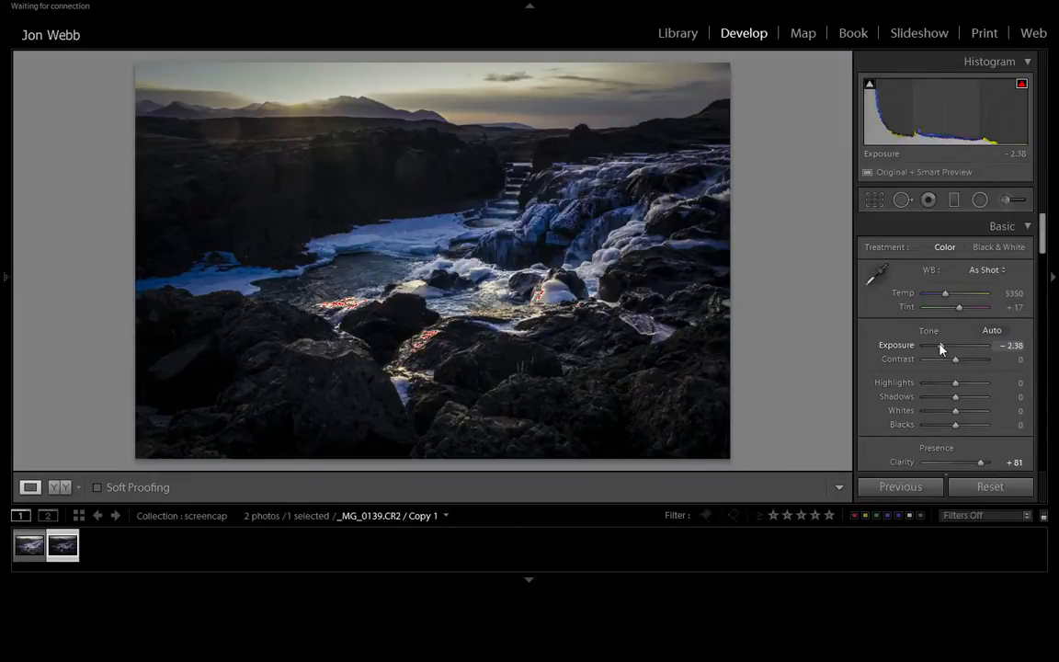
- Set Whites to +52, Blacks to -7, Shadows to +100 and Highlights to -29, and turn off the highlight clipping display
mouse_move(957, 416)
left_mouse_down()
mouse_move(981, 415)
mouse_move(970, 413)
left_mouse_up()
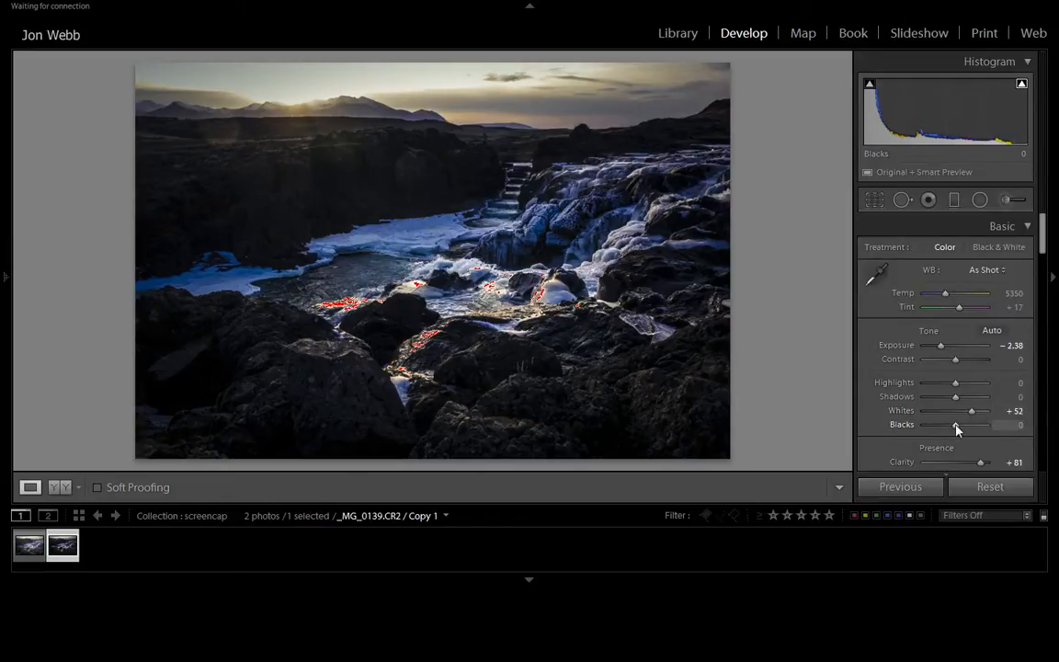
left_click_drag(957, 429, 955, 428)
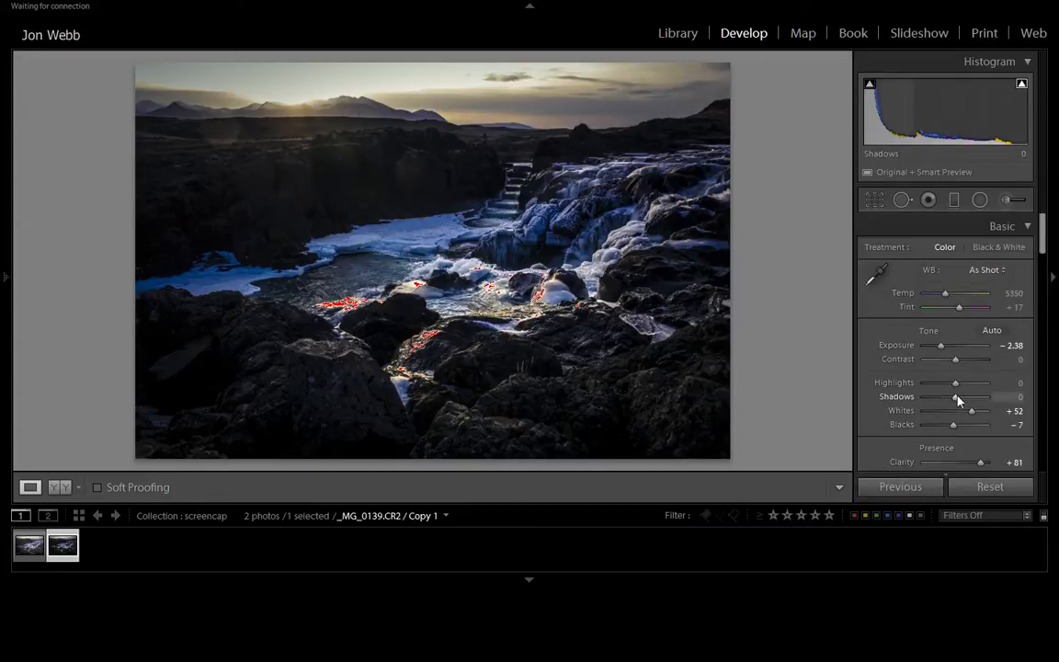
left_click_drag(956, 398, 988, 399)
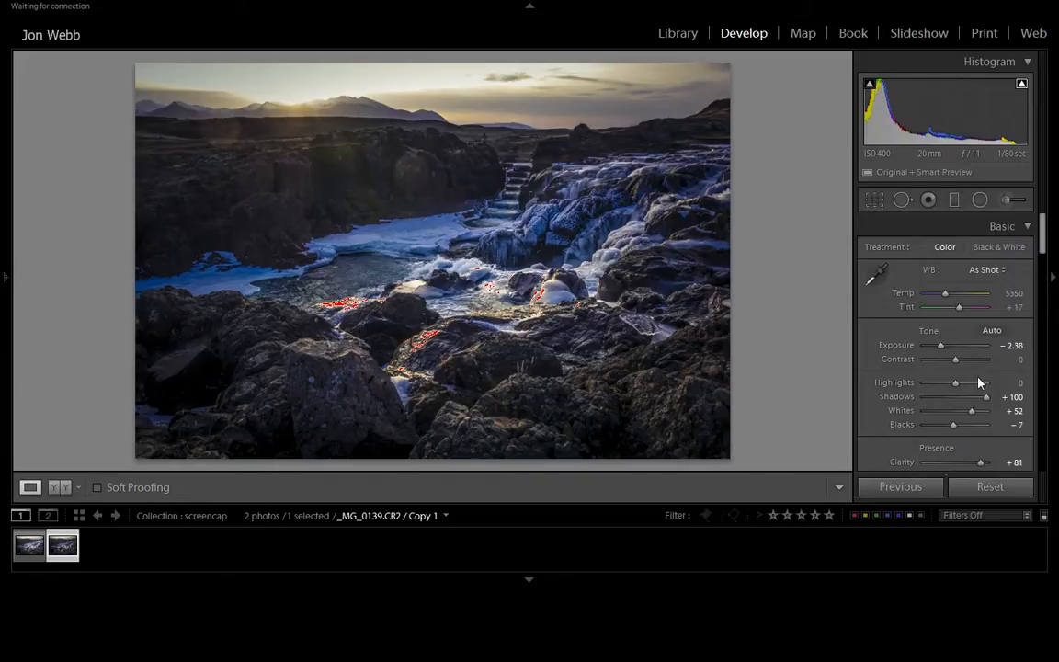
left_click_drag(955, 383, 950, 389)
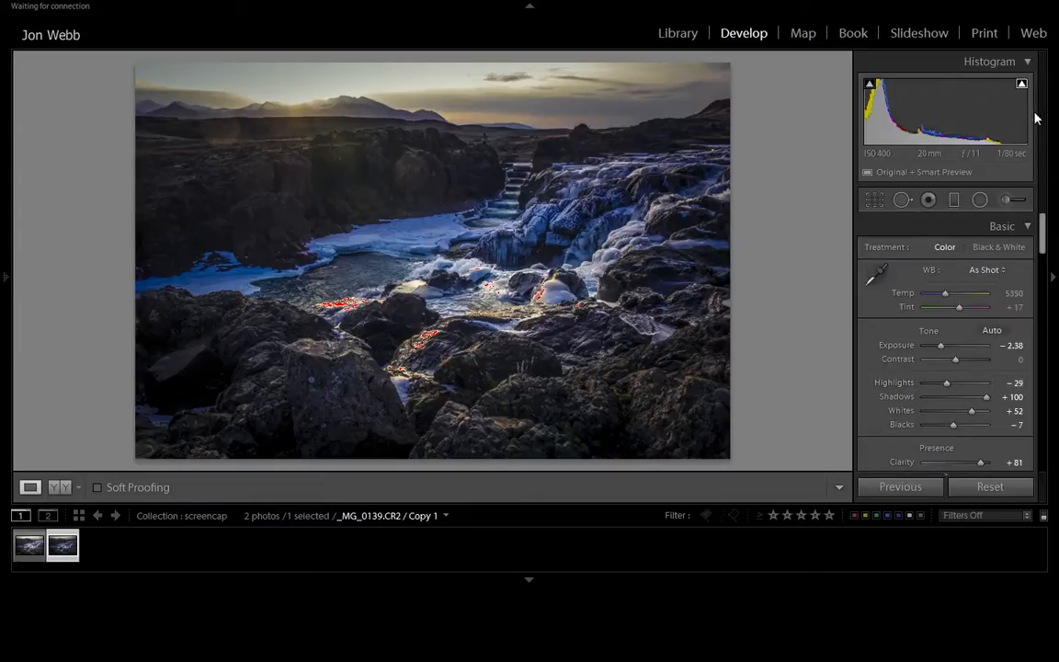
left_click(1021, 86)
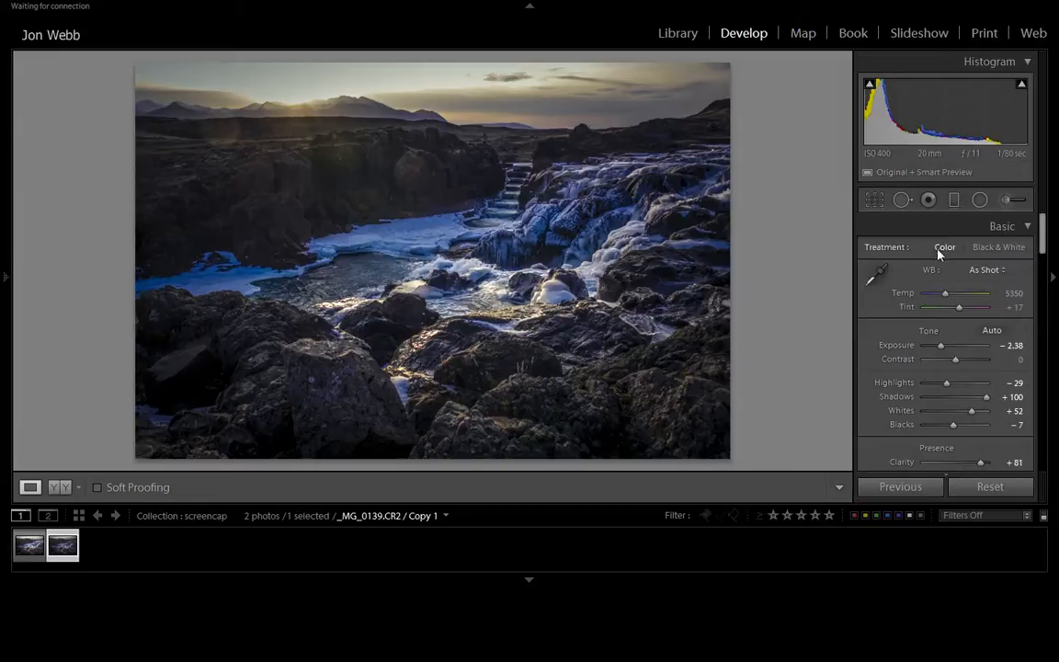
- Reselect the existing radial filter on the foaming water and set its Exposure to 1.15
mouse_move(1042, 224)
left_mouse_down()
mouse_move(1043, 266)
mouse_move(1042, 220)
left_mouse_up()
left_click(980, 199)
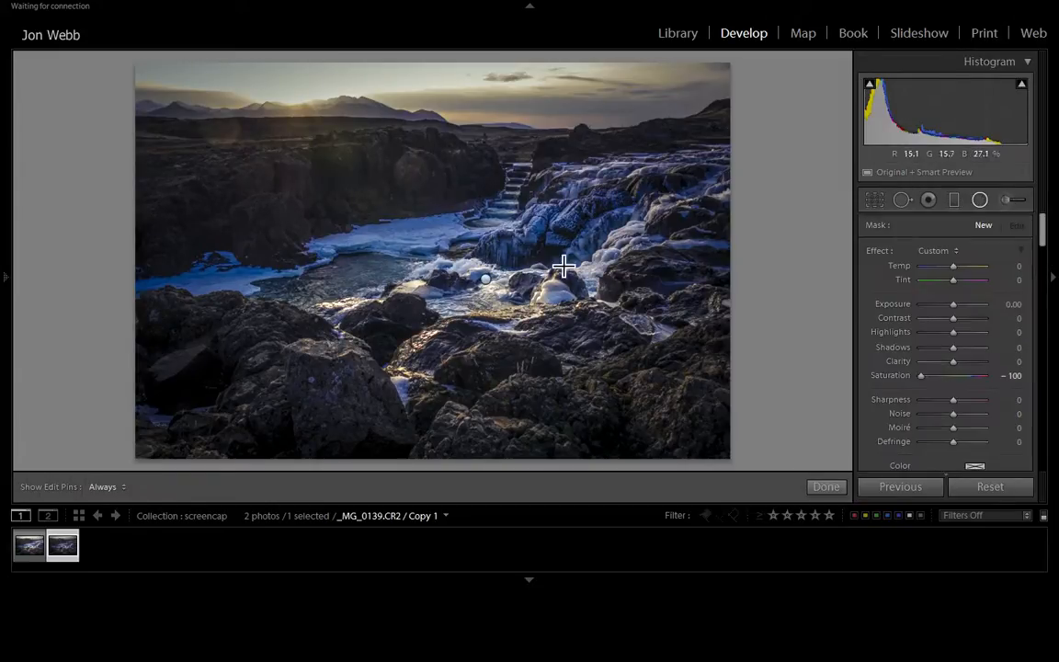
left_click(487, 280)
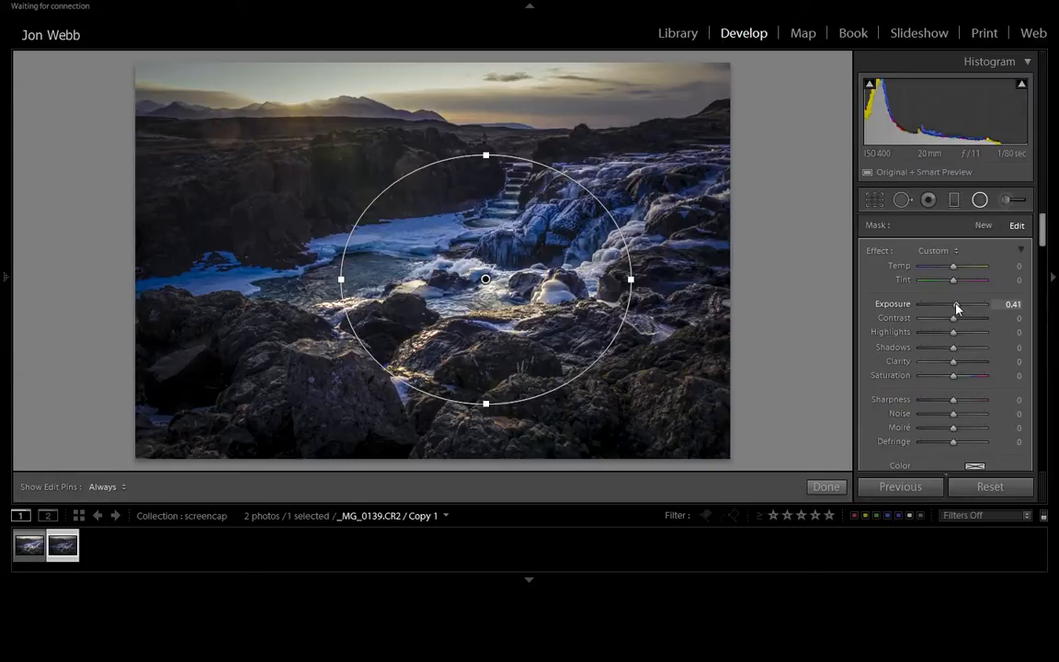
left_click_drag(957, 307, 962, 307)
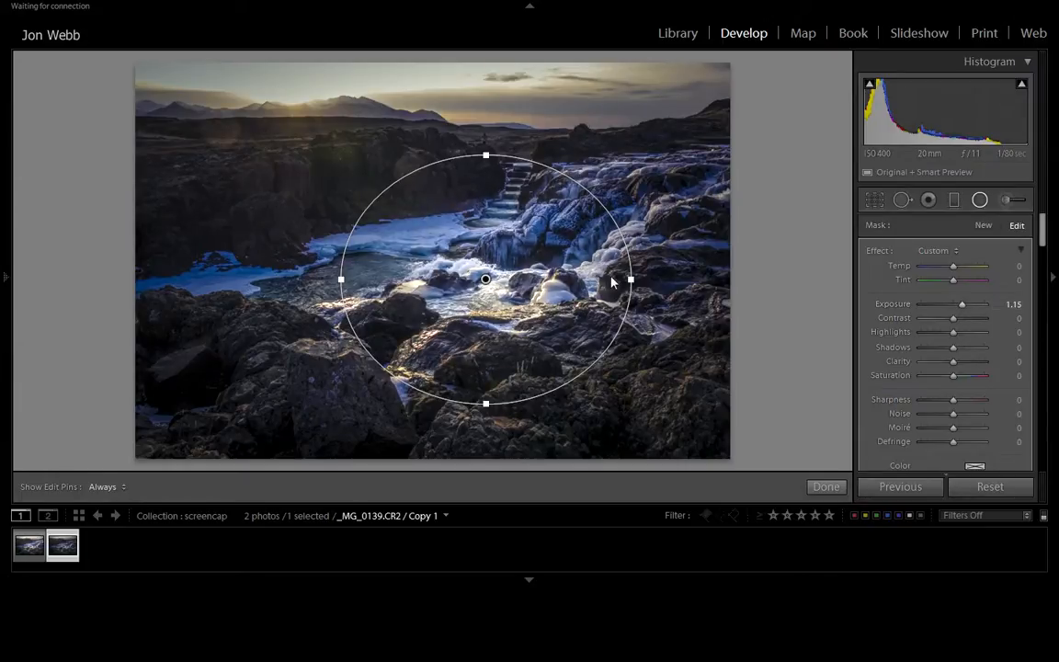
- Enlarge the radial filter's ellipse in width and height to cover more of the waterfall and rocks, and close the filter
left_click_drag(650, 279, 683, 280)
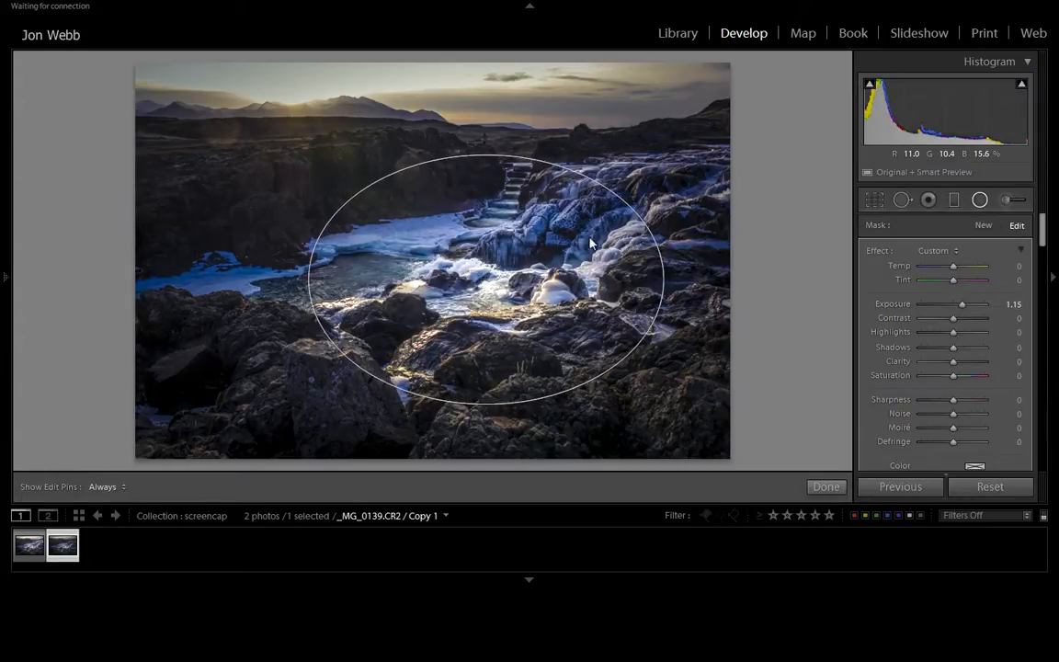
left_click_drag(486, 154, 487, 144)
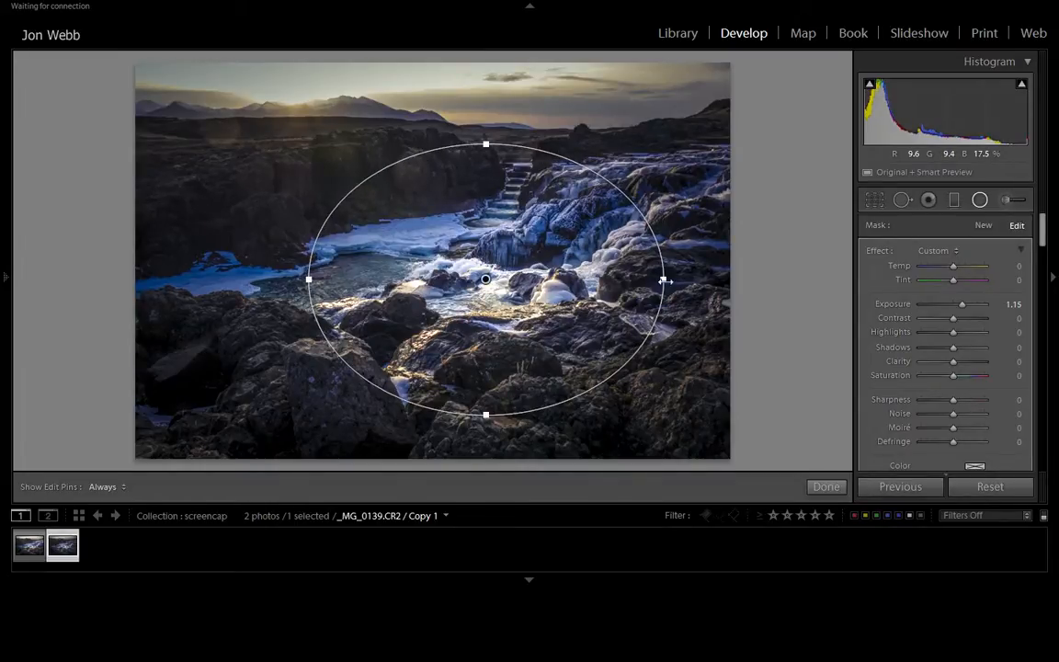
left_click_drag(663, 280, 667, 279)
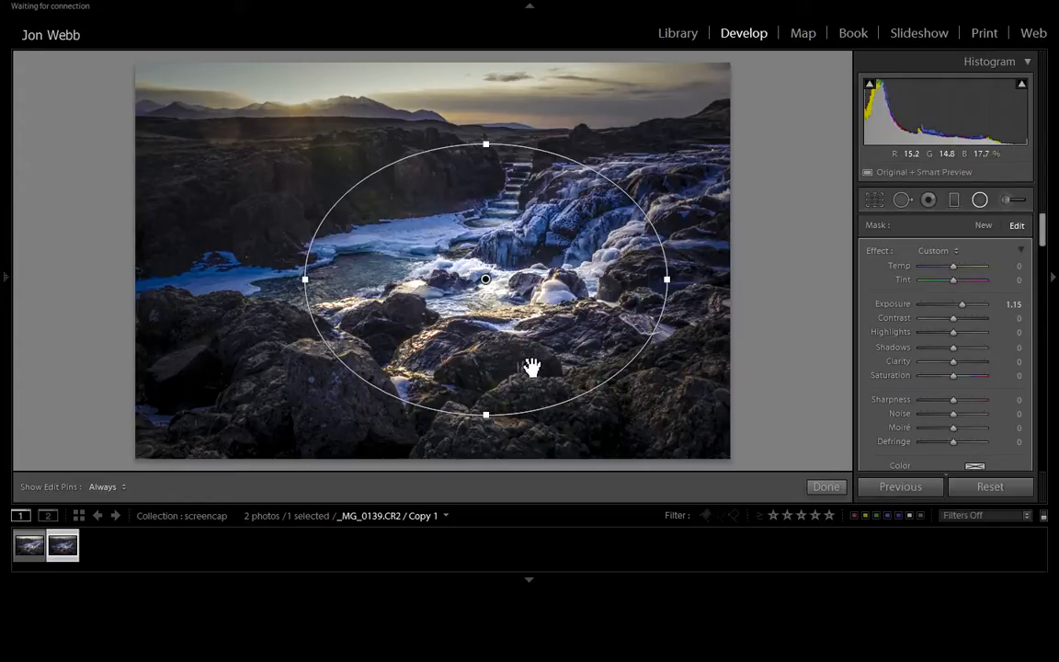
left_click(825, 487)
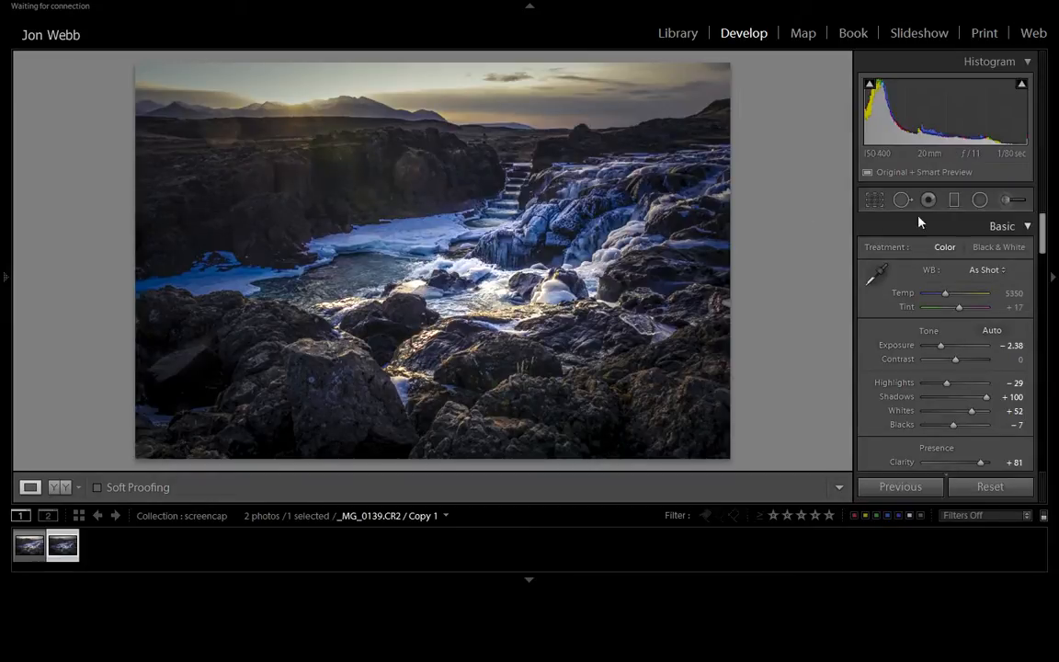
- Start a new adjustment brush with its effects reset and Exposure at 1.98, and paint over the dark cliffs behind the pool
left_click(1008, 201)
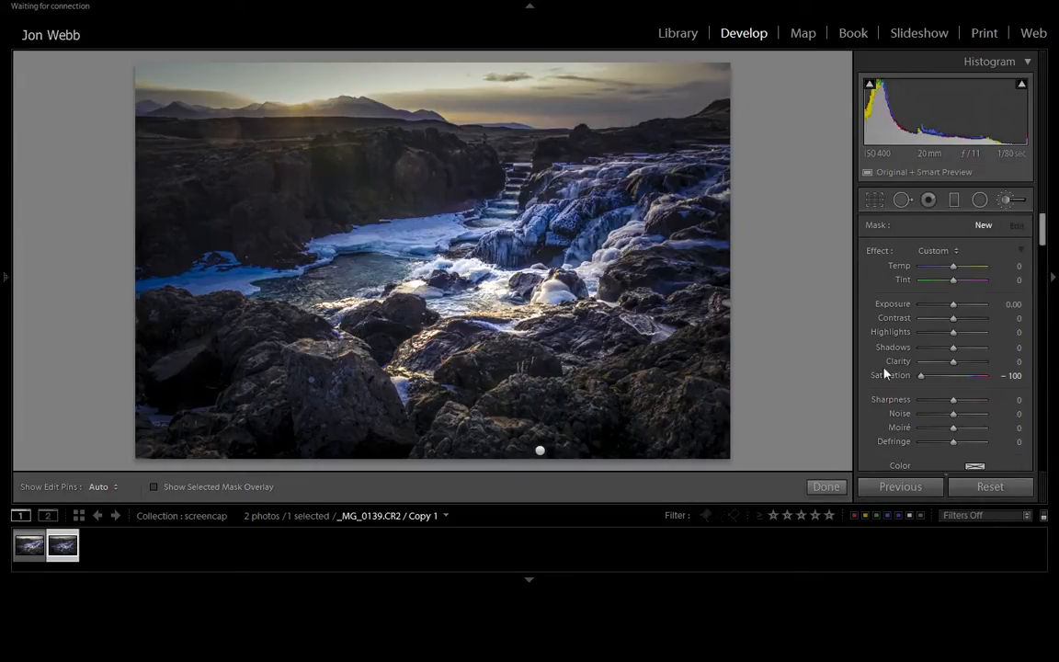
double_click(877, 256)
left_click_drag(954, 304, 971, 309)
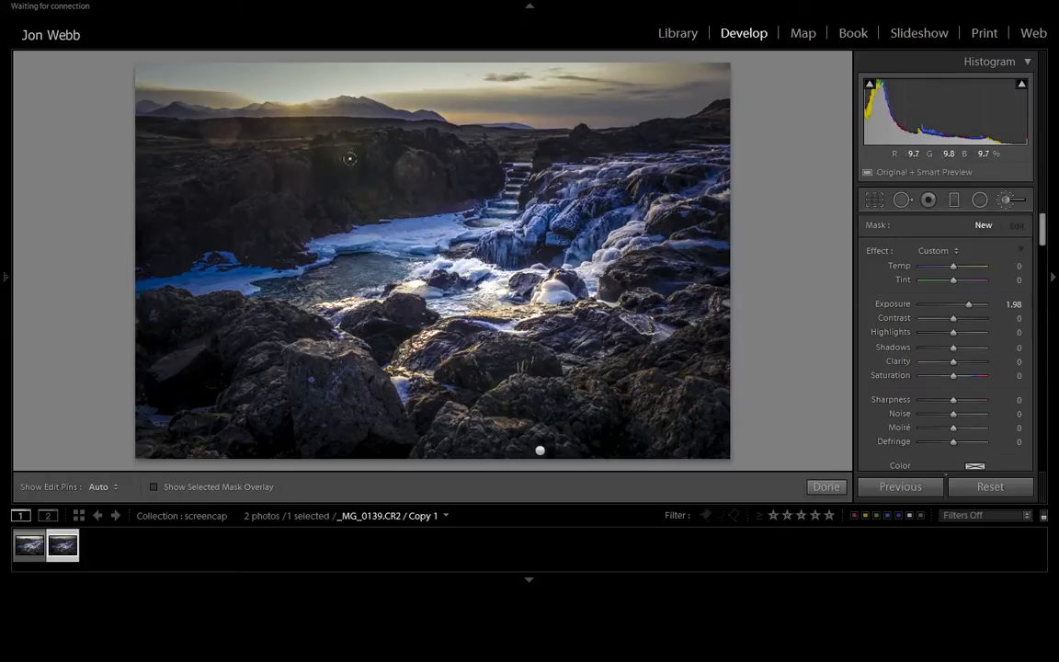
left_click_drag(456, 174, 430, 152)
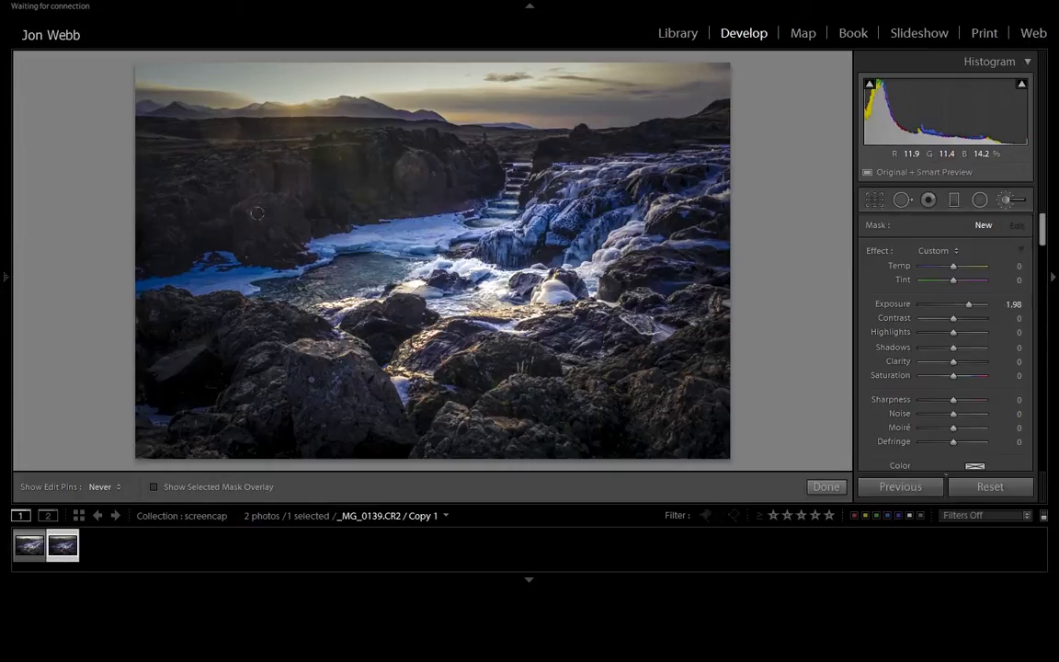
left_click_drag(443, 158, 430, 157)
- Set the adjustment brush's Flow to 7, and hide and reshow the edit pins while working on the dark cliffs
left_click_drag(1041, 234, 1042, 256)
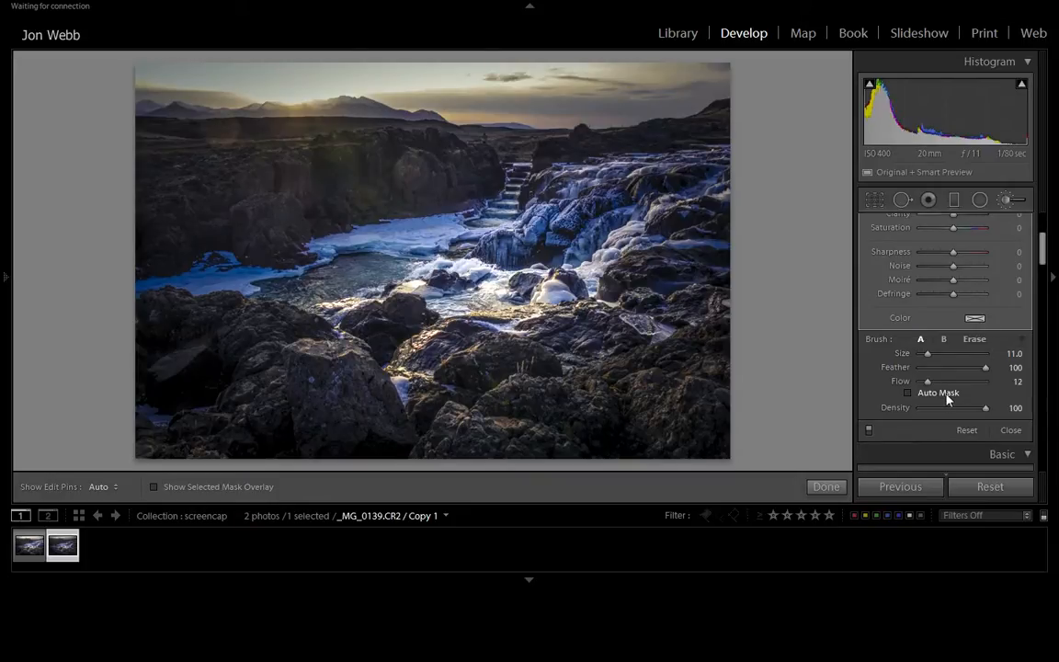
left_click_drag(930, 384, 929, 384)
key("h")
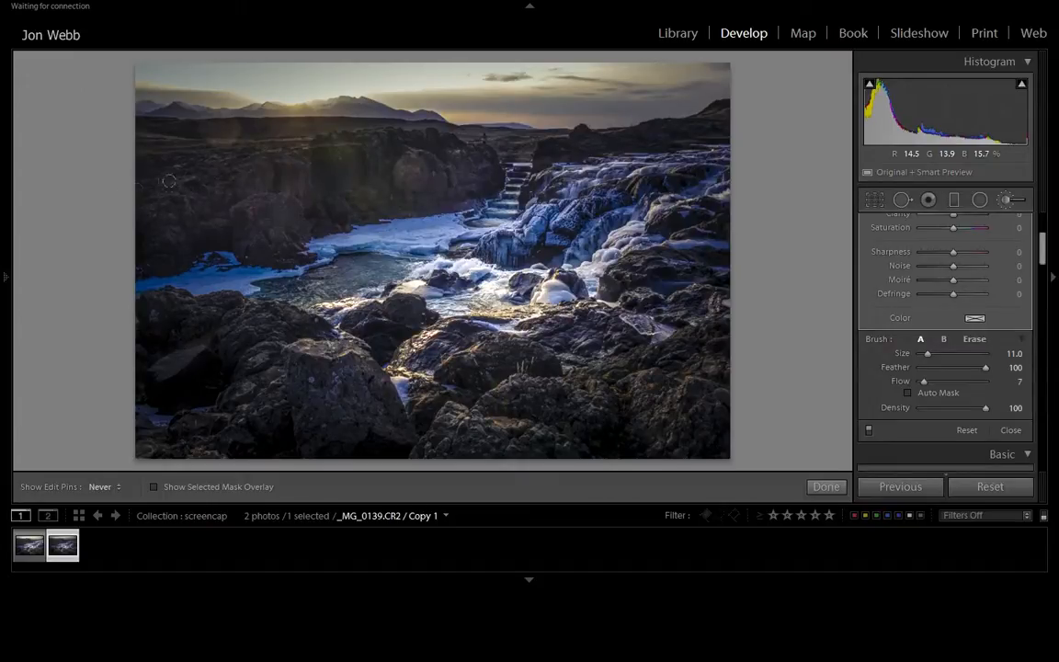
key("h")
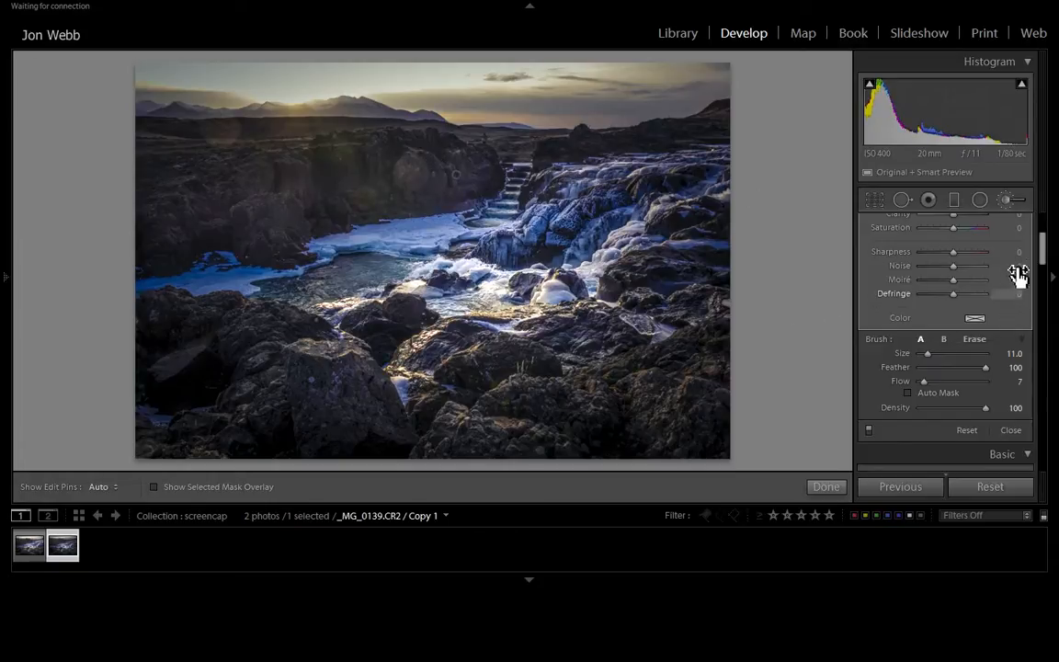
- Set the cliff brush adjustment's Exposure to 0.97, Shadows to 61 and Clarity to 33
scroll(1043, 257, "up", 1)
left_click_drag(1043, 257, 1042, 232)
left_click_drag(969, 291, 962, 290)
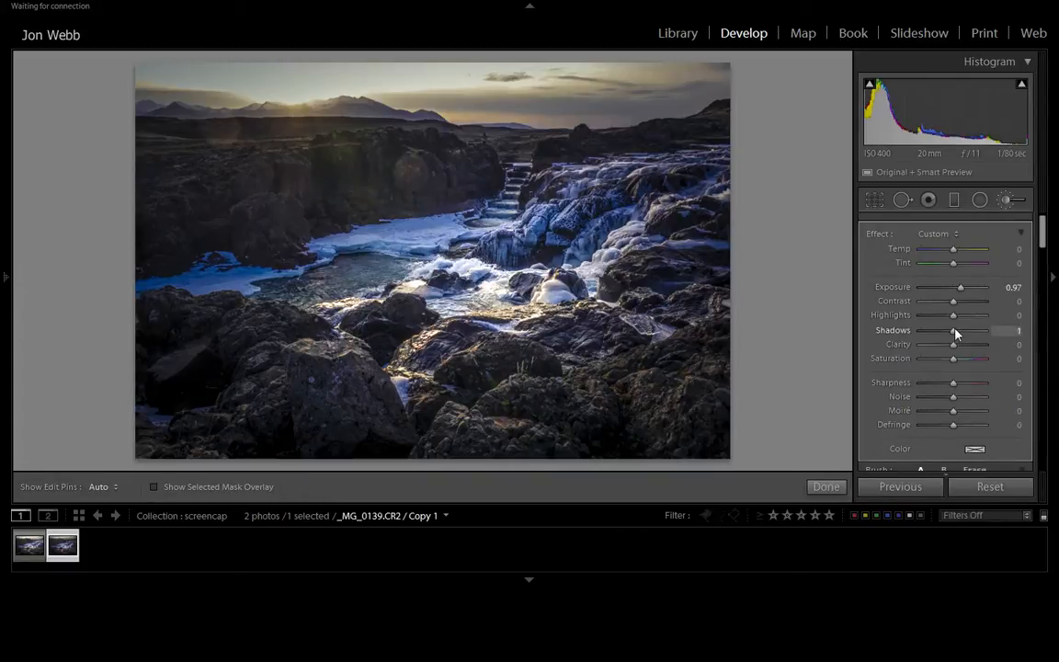
mouse_move(956, 333)
left_mouse_down()
mouse_move(990, 337)
mouse_move(968, 337)
left_mouse_up()
left_click_drag(967, 336, 969, 337)
left_click_drag(969, 337, 964, 336)
mouse_move(952, 347)
left_mouse_down()
mouse_move(971, 343)
mouse_move(970, 333)
mouse_move(964, 347)
left_mouse_up()
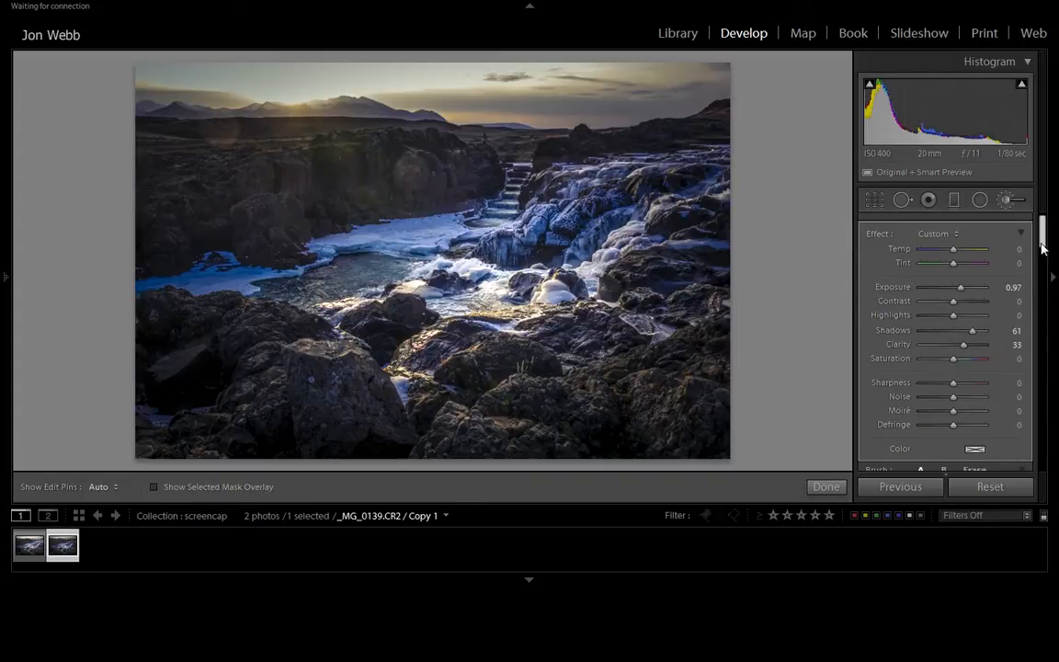
- Compare the photo with the brush adjustments switched off and on
left_click_drag(1042, 249, 1042, 268)
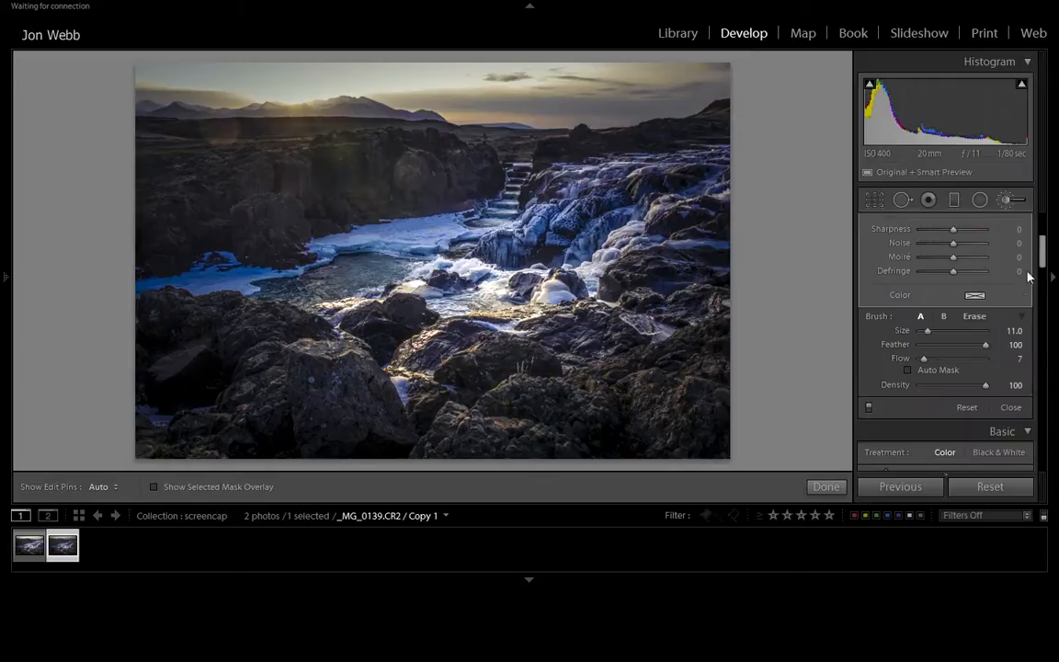
left_click(868, 409)
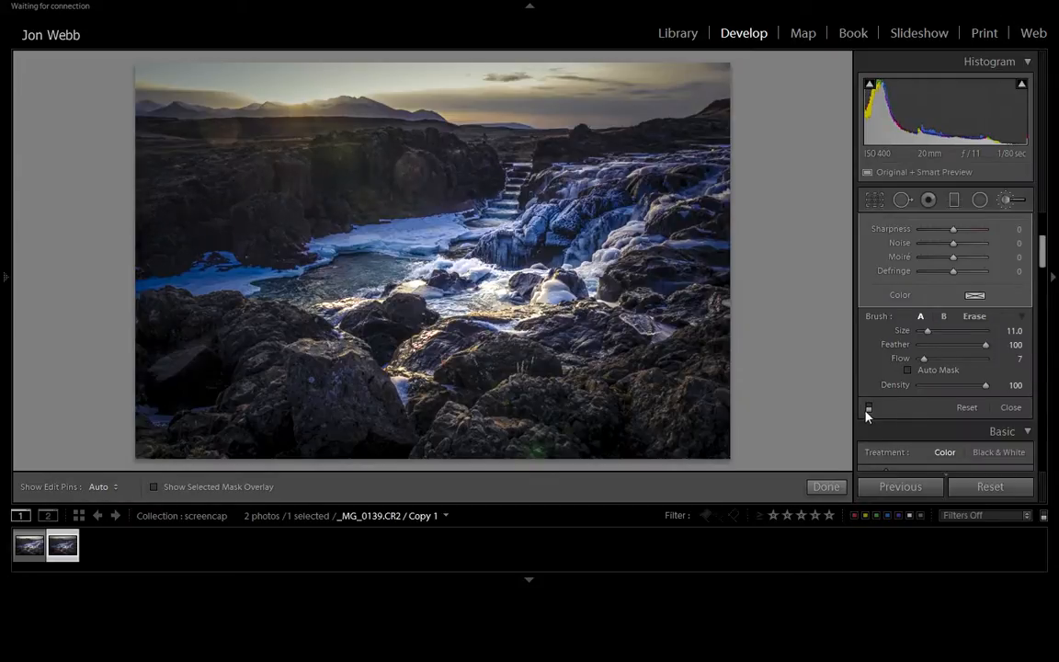
left_click(868, 409)
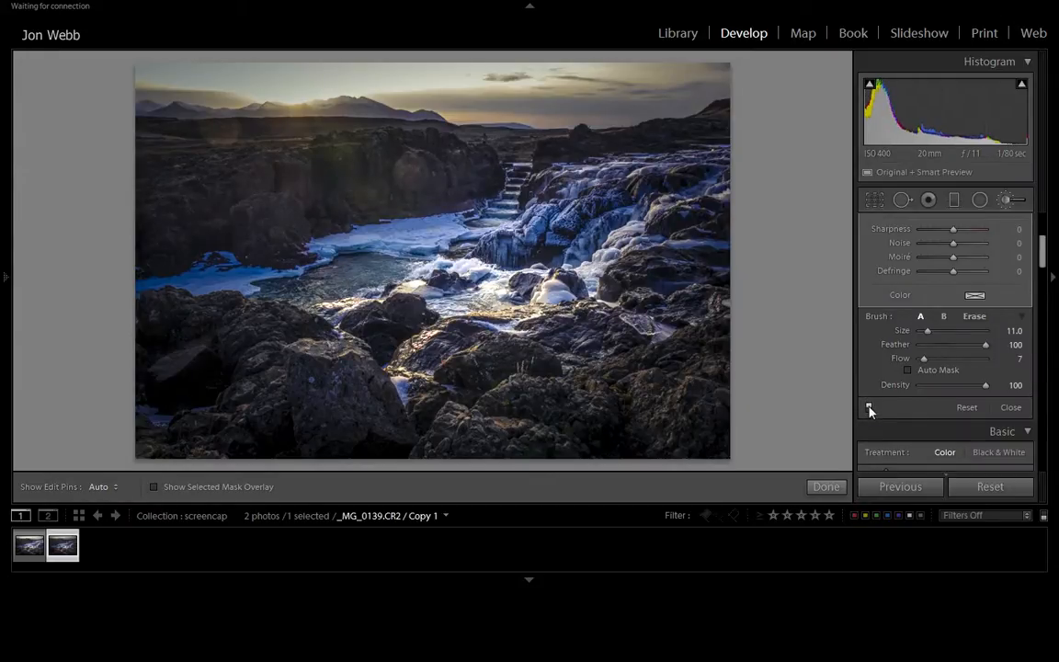
left_click(868, 409)
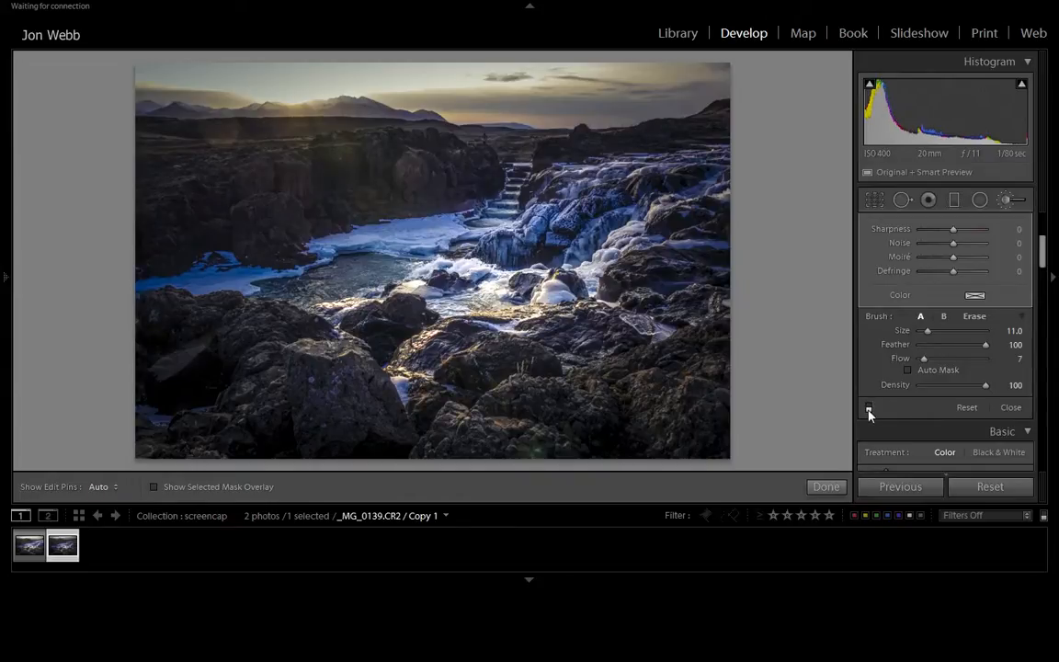
- Turn the brush adjustments back on and start a new adjustment brush
left_click(871, 410)
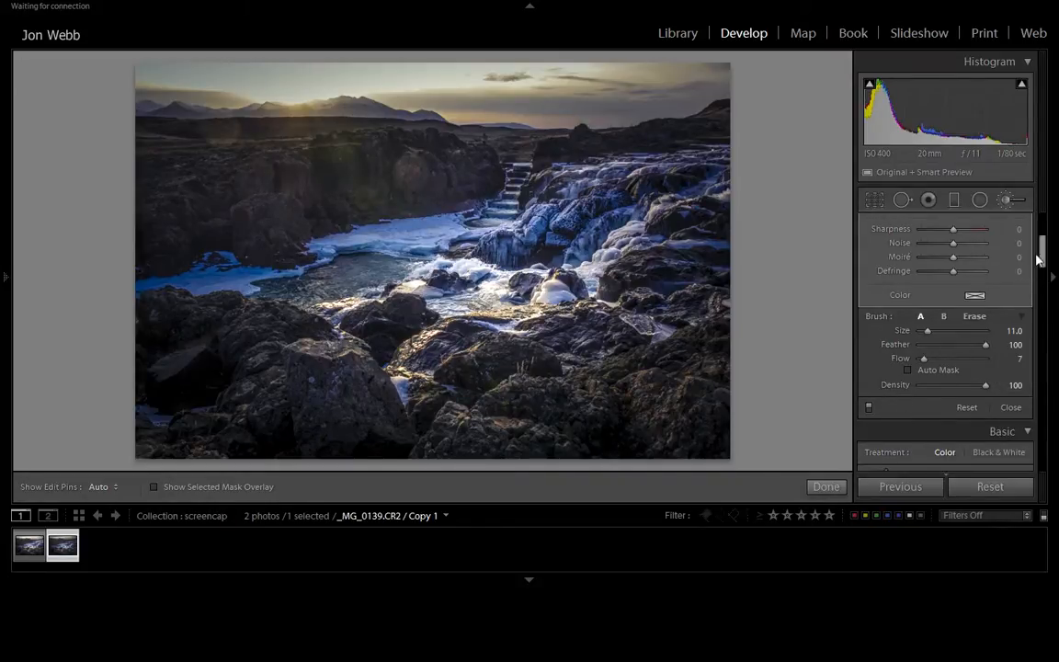
scroll(1043, 248, "up", 2)
scroll(1044, 248, "up", 4)
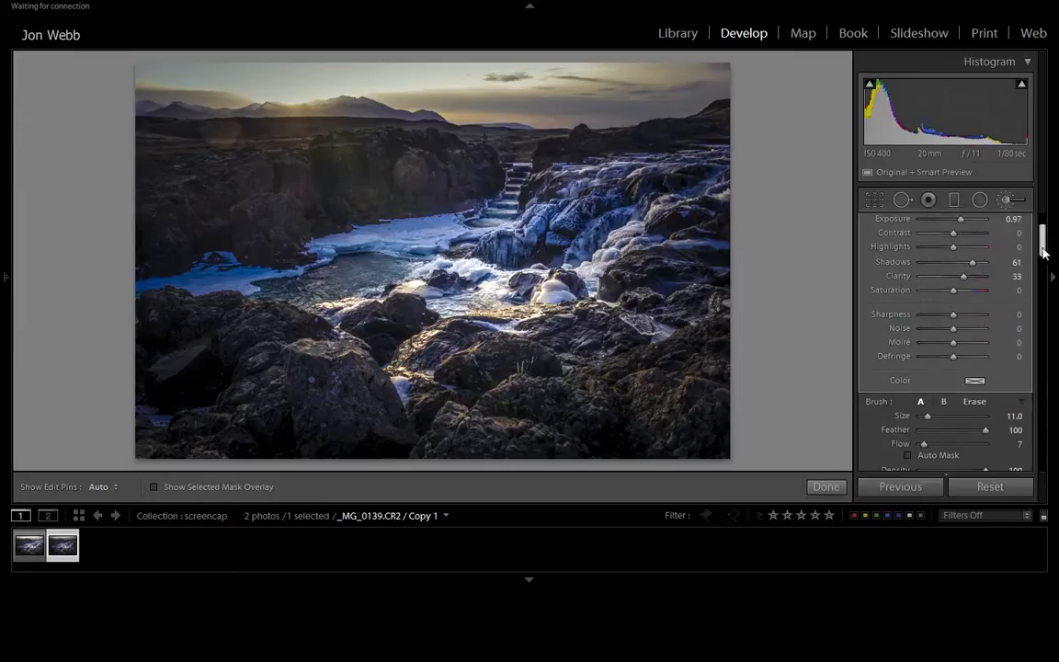
left_click(1004, 201)
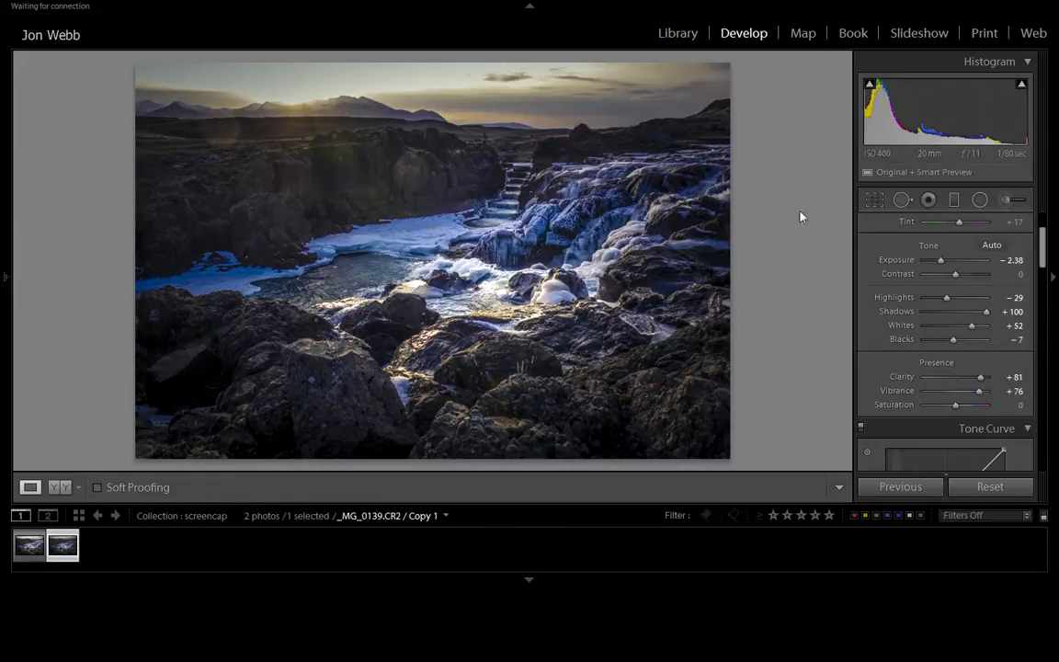
left_click(1004, 202)
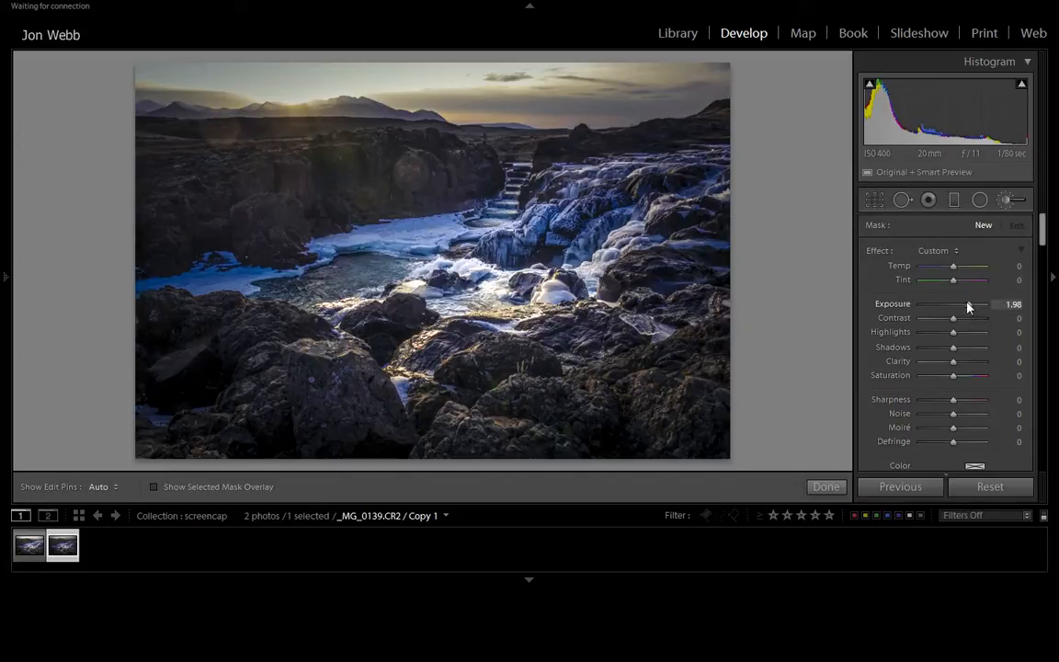
left_click_drag(968, 305, 954, 303)
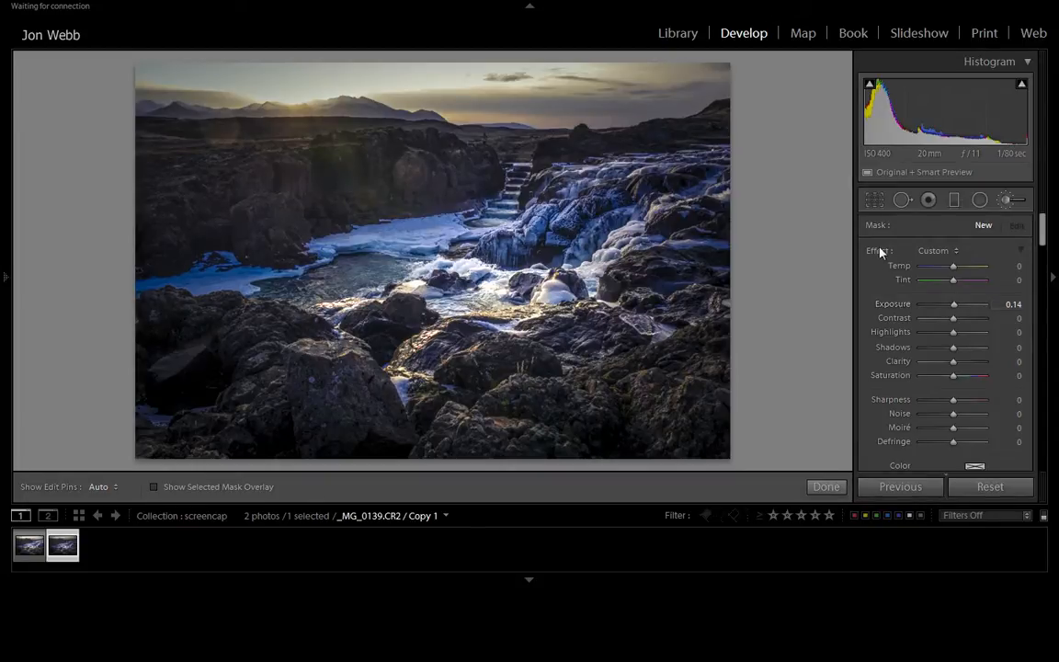
left_click(1005, 201)
left_click(1006, 202)
- Reset the new brush's effects, and set its Exposure to 1.61, Shadows to 33 and Clarity to 56
double_click(877, 252)
mouse_move(1043, 230)
left_mouse_down()
mouse_move(1043, 256)
mouse_move(1042, 227)
left_mouse_up()
left_click_drag(954, 308, 967, 307)
left_click_drag(953, 347, 970, 363)
double_click(965, 366)
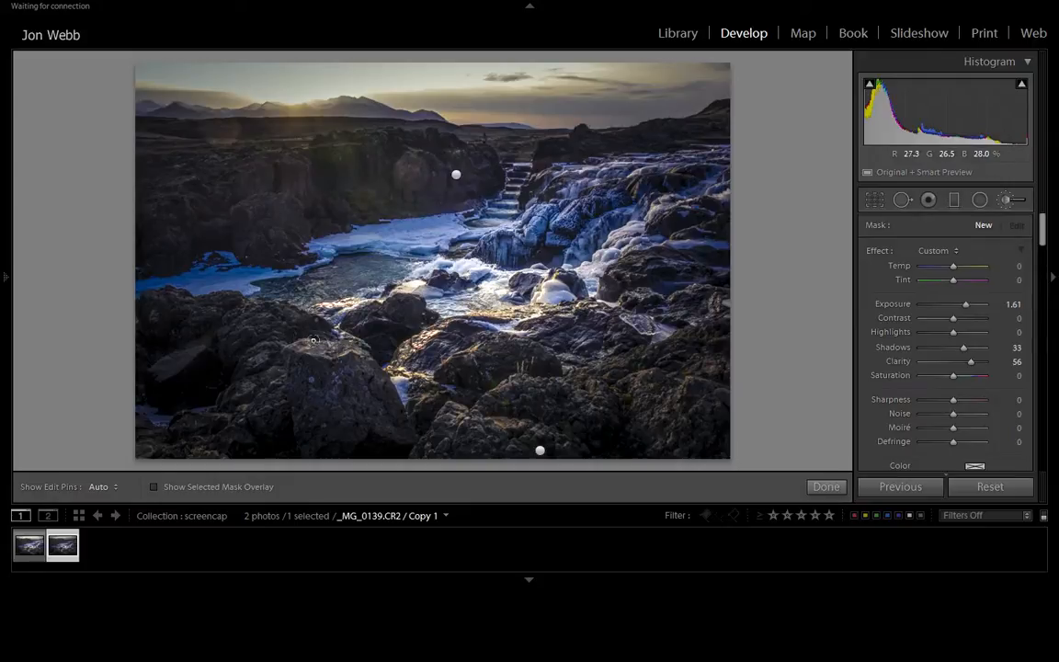
- Paint highlights onto the foreground boulders, waterfall rocks and left cliff with the adjustment brush, hiding and reshowing the edit pins along the way
key("h")
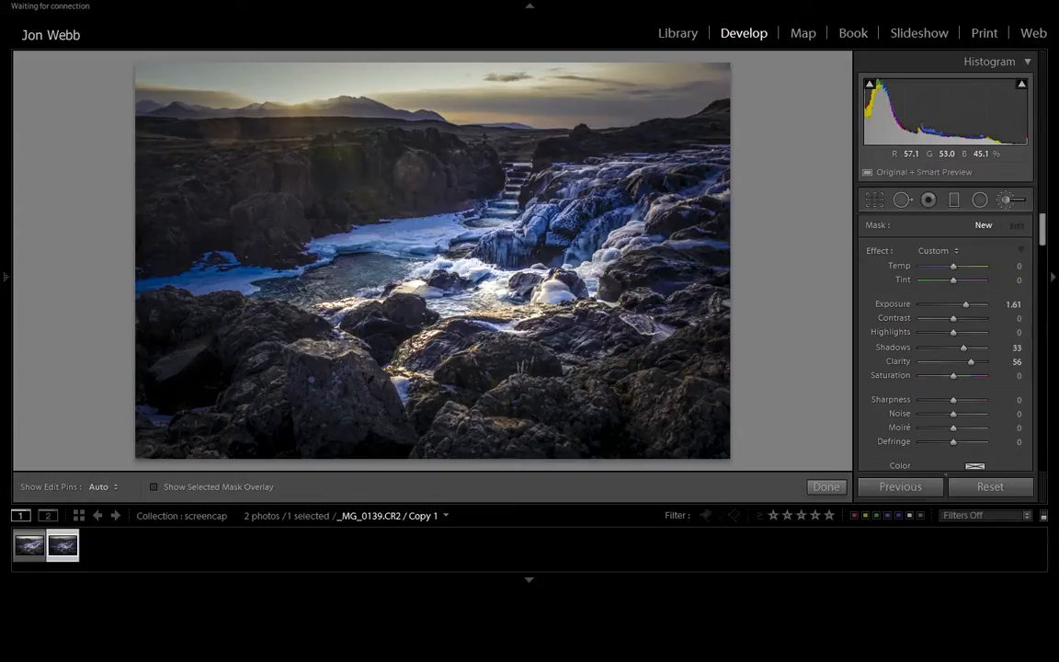
key("h")
key("h")
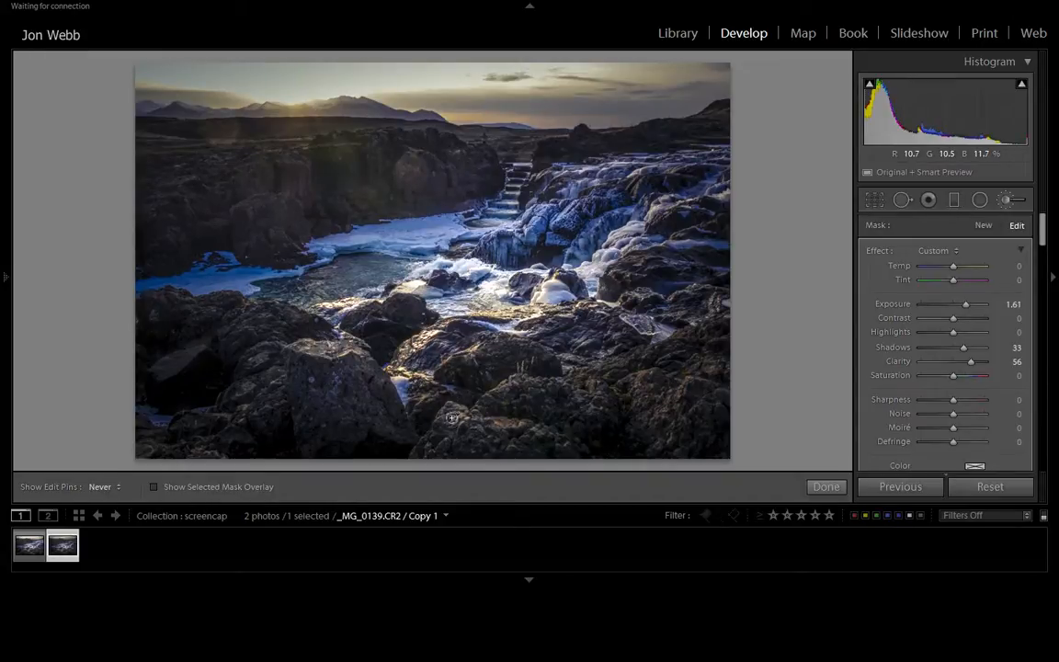
key("h")
key("h")
key("h")
key("h")
key("h")
key("h")
key("h")
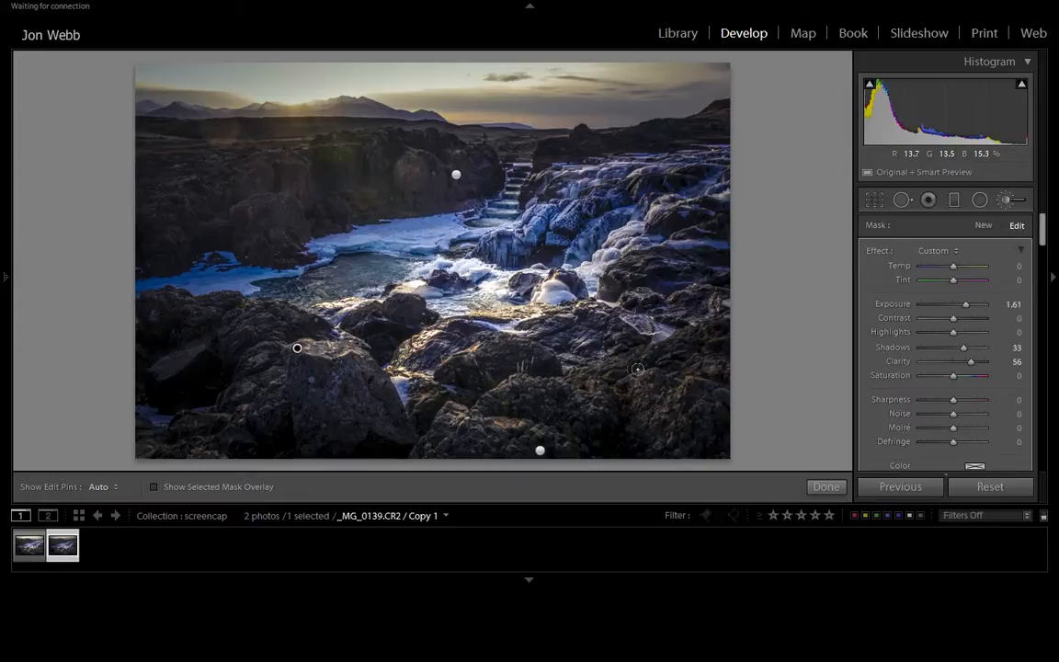
key("h")
key("h")
key("h")
key("h")
key("h")
key("h")
key("h")
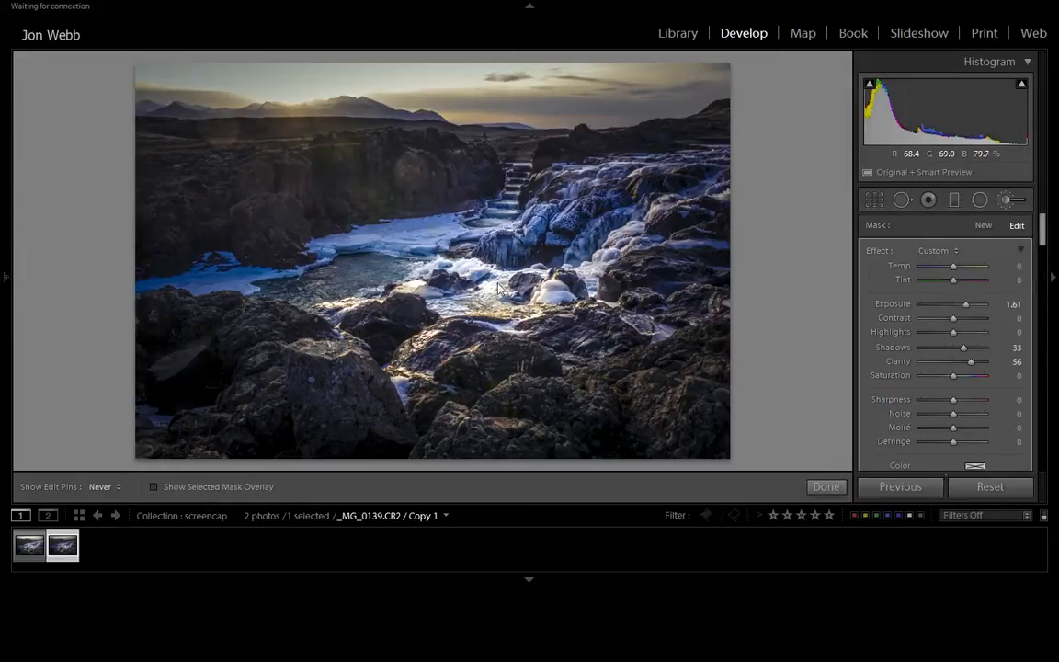
key("h")
key("h")
key("h")
key("h")
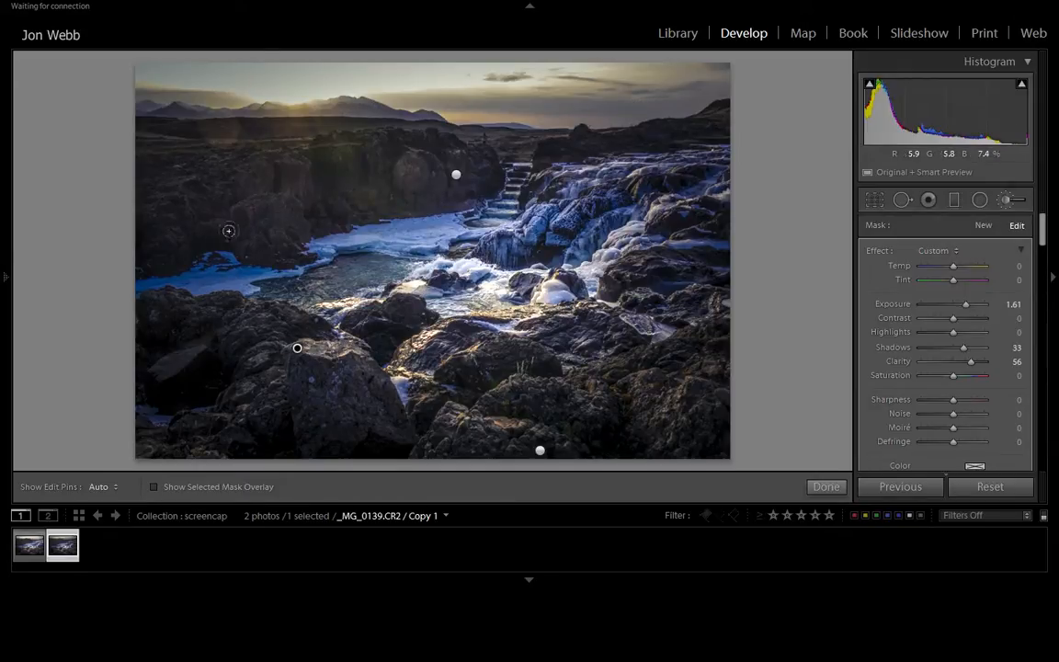
key("h")
key("h")
key("h")
key("h")
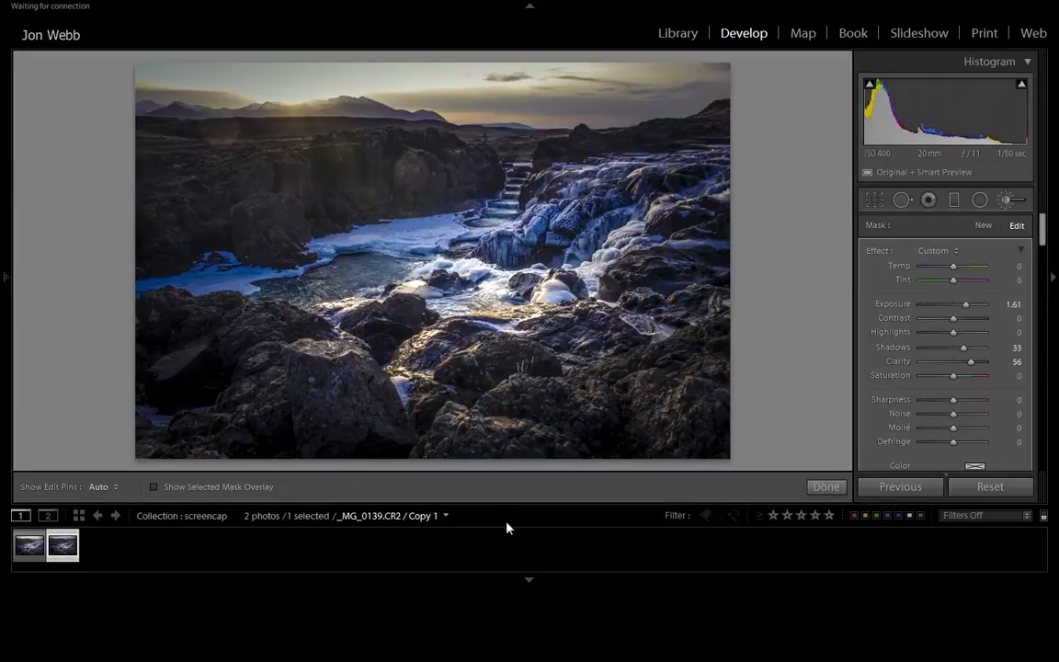
- Check the painted areas with the mask overlay, set the brush's Exposure to 1.06 and Shadows to 31, and finish brushing
left_click(248, 490)
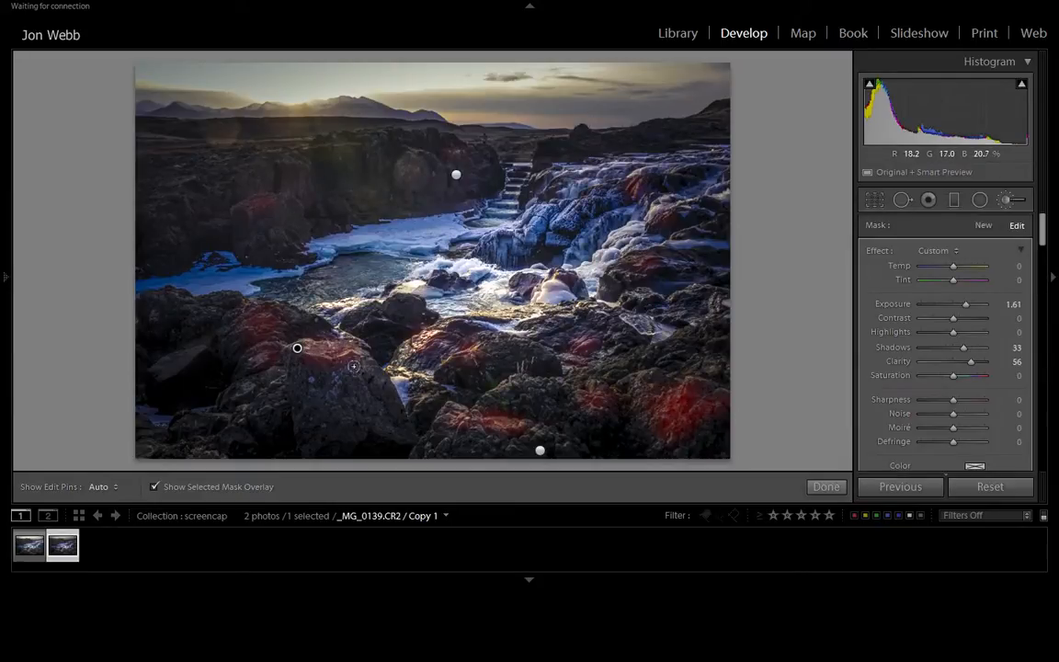
left_click(226, 488)
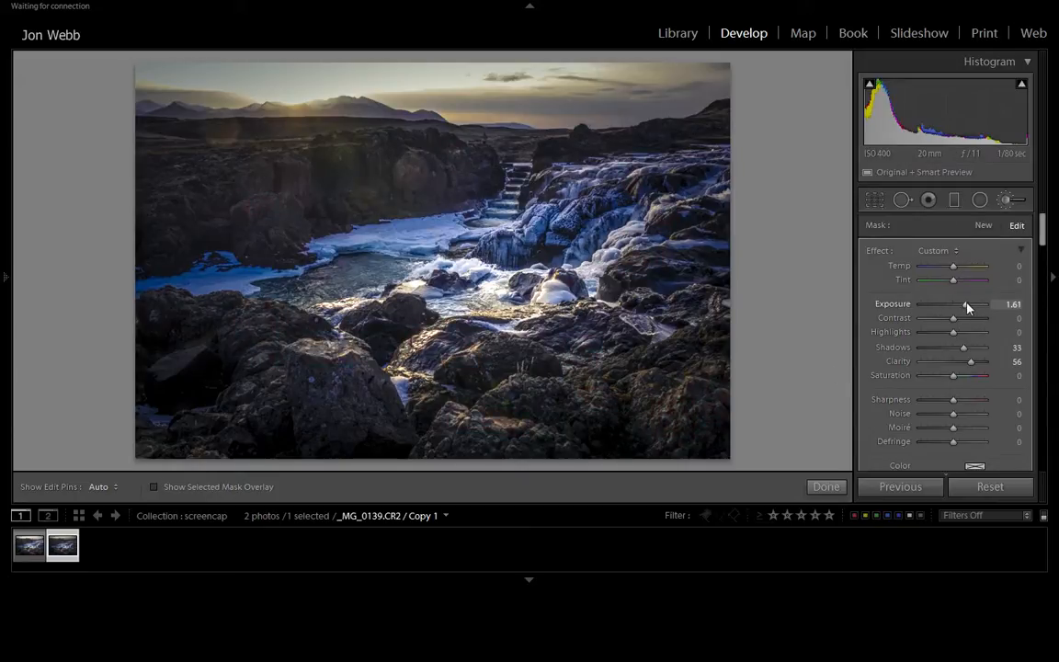
left_click_drag(967, 304, 963, 304)
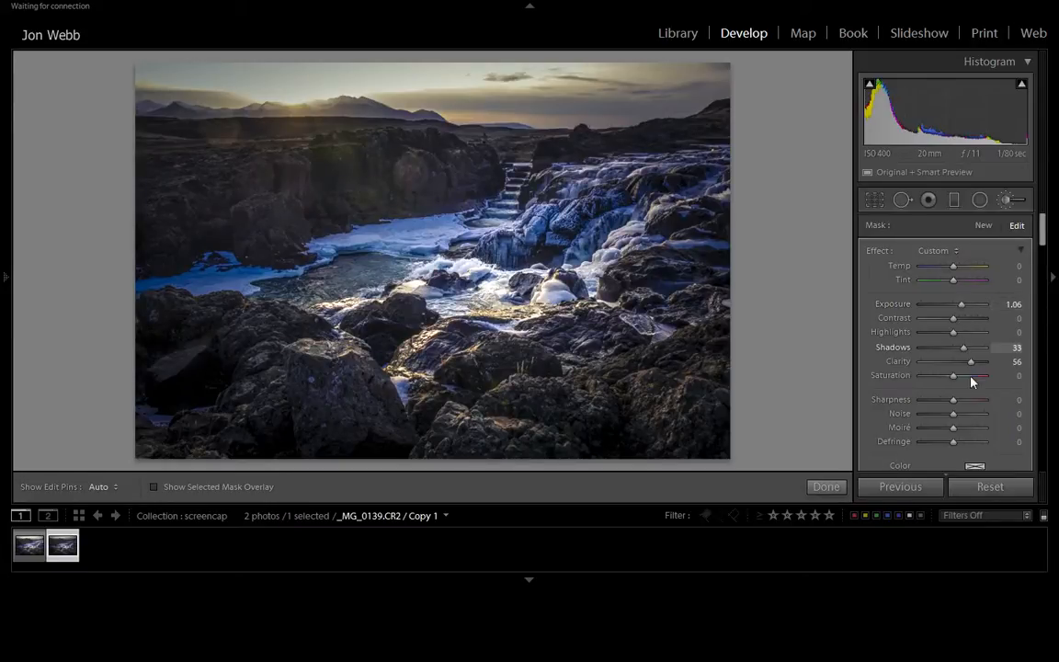
mouse_move(965, 348)
left_mouse_down()
mouse_move(940, 351)
mouse_move(972, 350)
mouse_move(972, 367)
left_mouse_up()
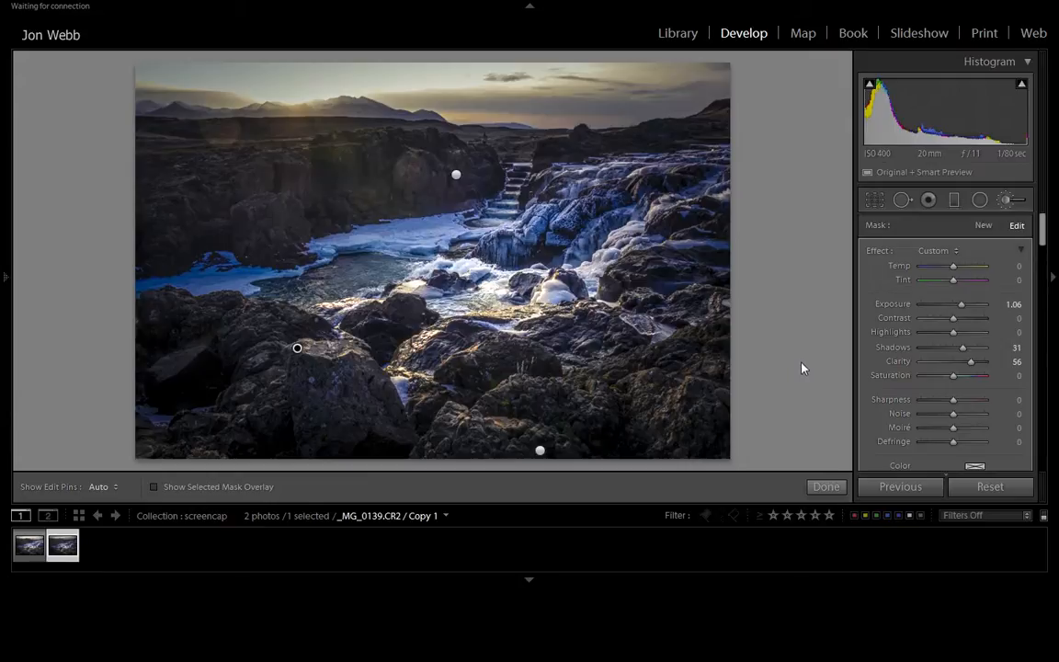
left_click(826, 487)
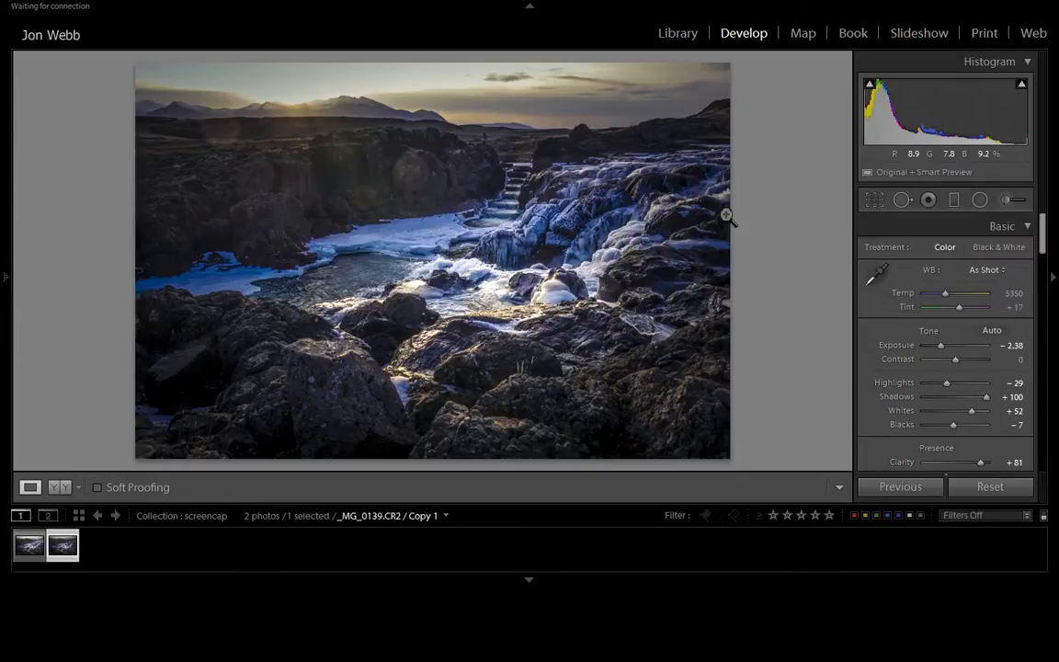
- Compare the original photo with the edited virtual copy
left_click(28, 545)
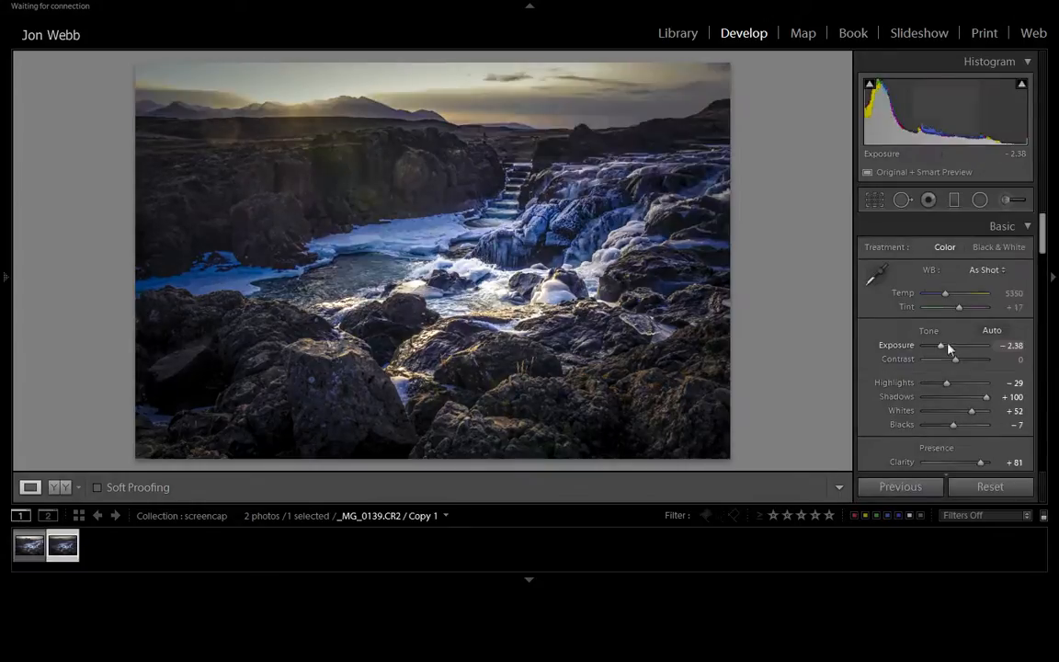
left_click(28, 546)
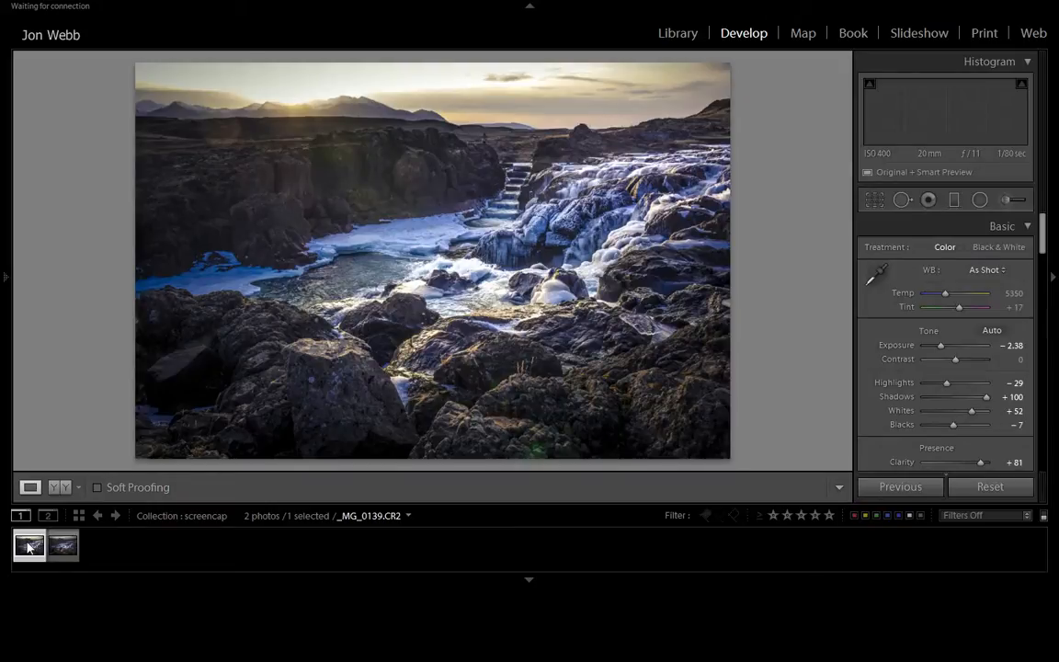
left_click(63, 545)
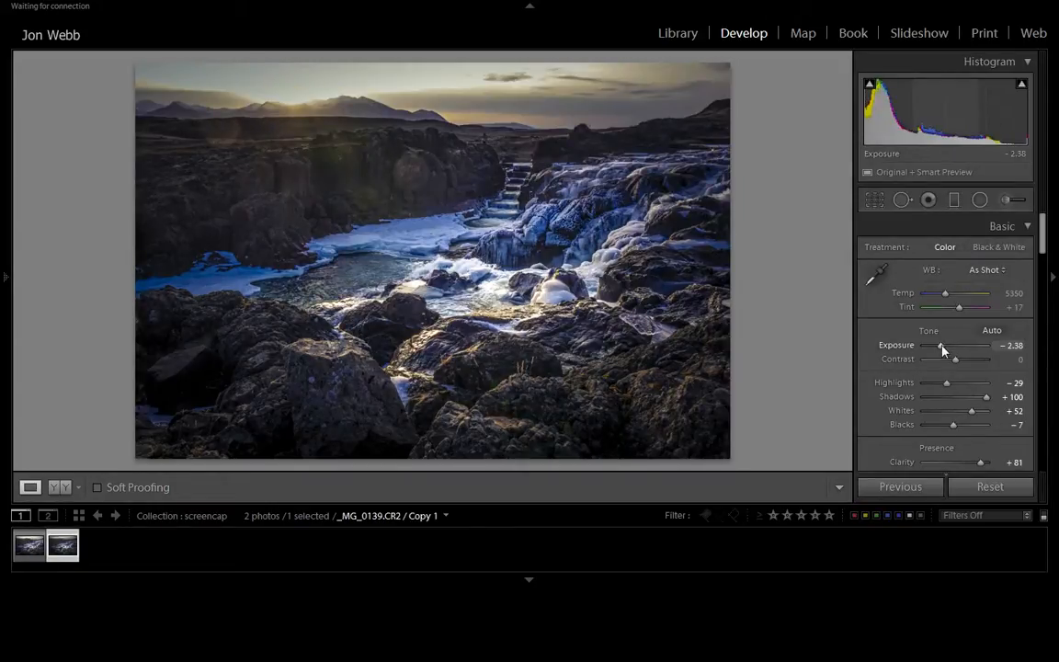
- Set the virtual copy's overall Exposure to -2.45 and Highlights to -19, and compare it with the original
left_click_drag(938, 347, 944, 357)
left_click_drag(948, 383, 950, 390)
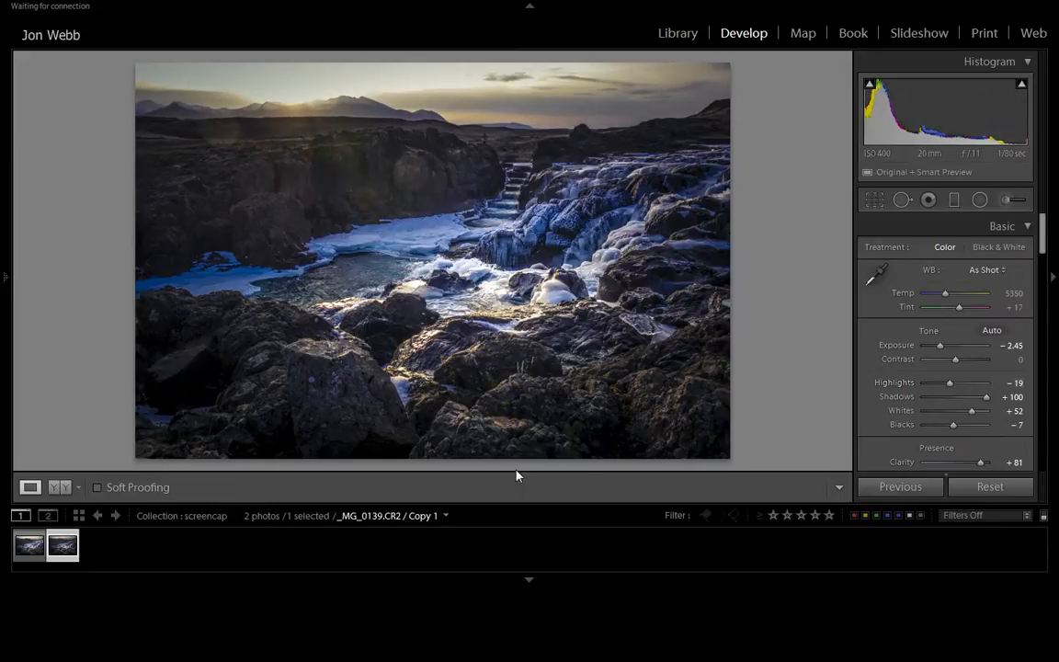
left_click(37, 547)
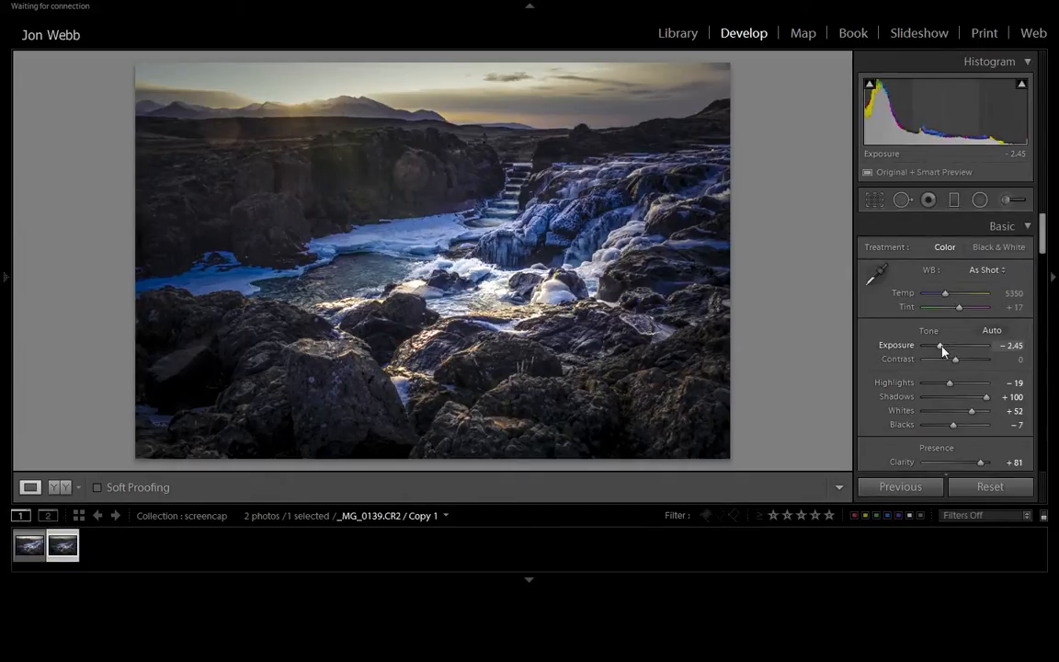
- Set the virtual copy's overall Exposure to -2.02, and check it against the original photo
left_click_drag(941, 350, 946, 351)
left_click_drag(946, 350, 943, 345)
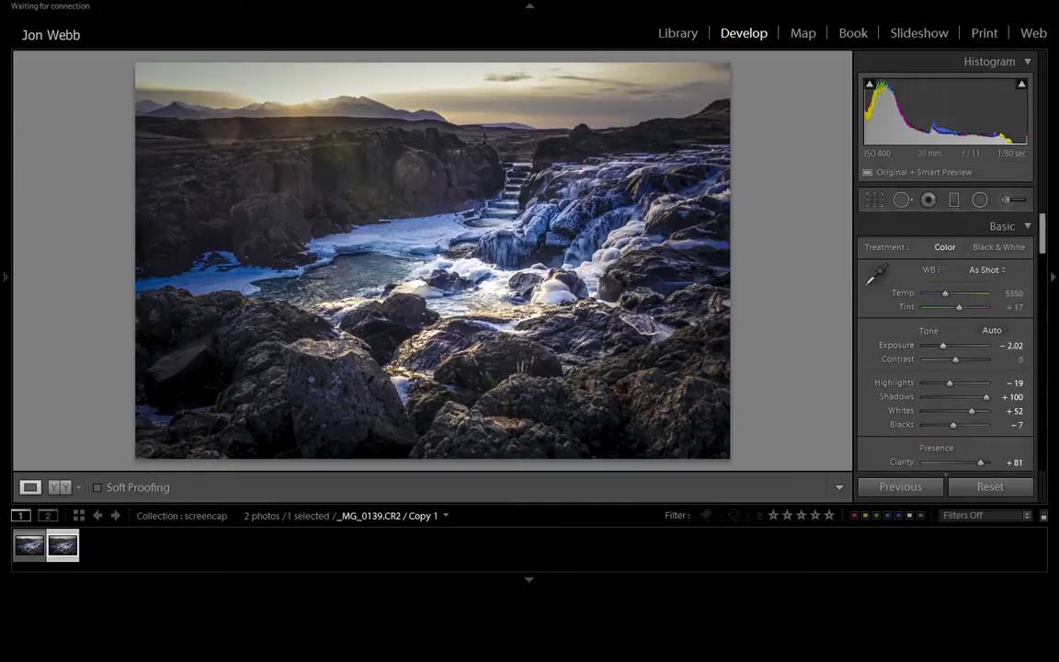
left_click(34, 546)
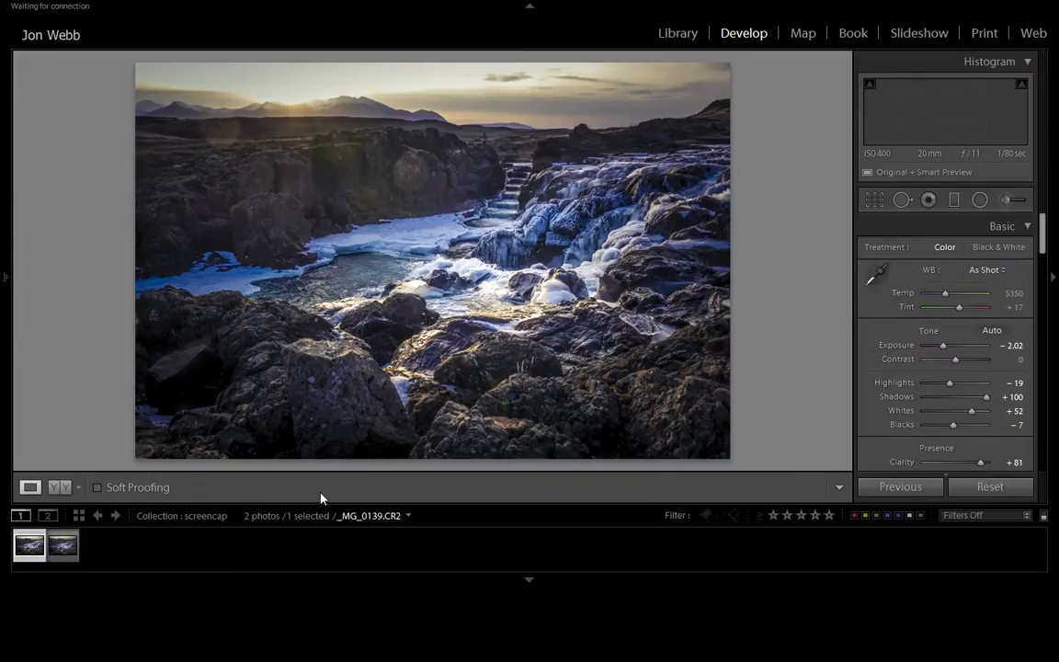
key("Right")
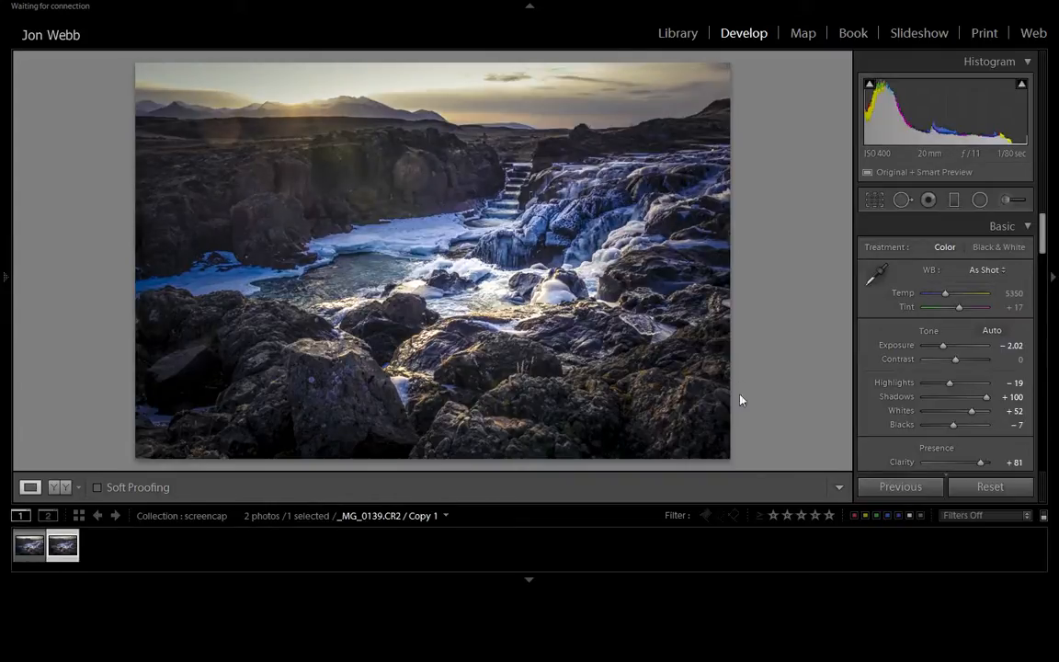